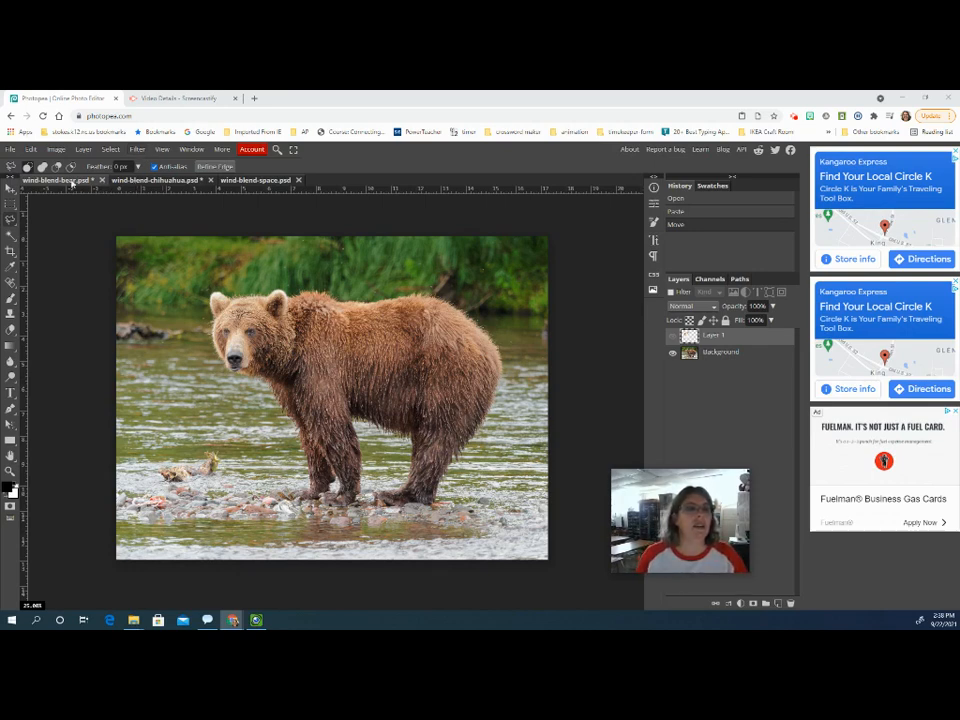
Step: Look over the wind-blend-chihuahua.psd and wind-blend-space.psd images, returning to the chihuahua document
left_click(131, 181)
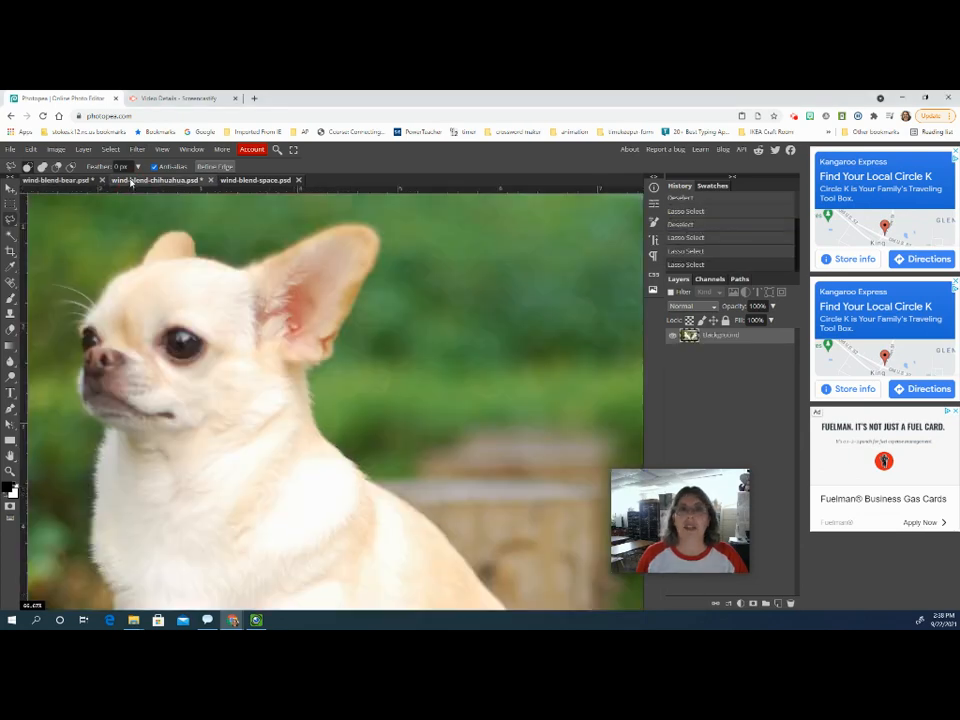
left_click(231, 181)
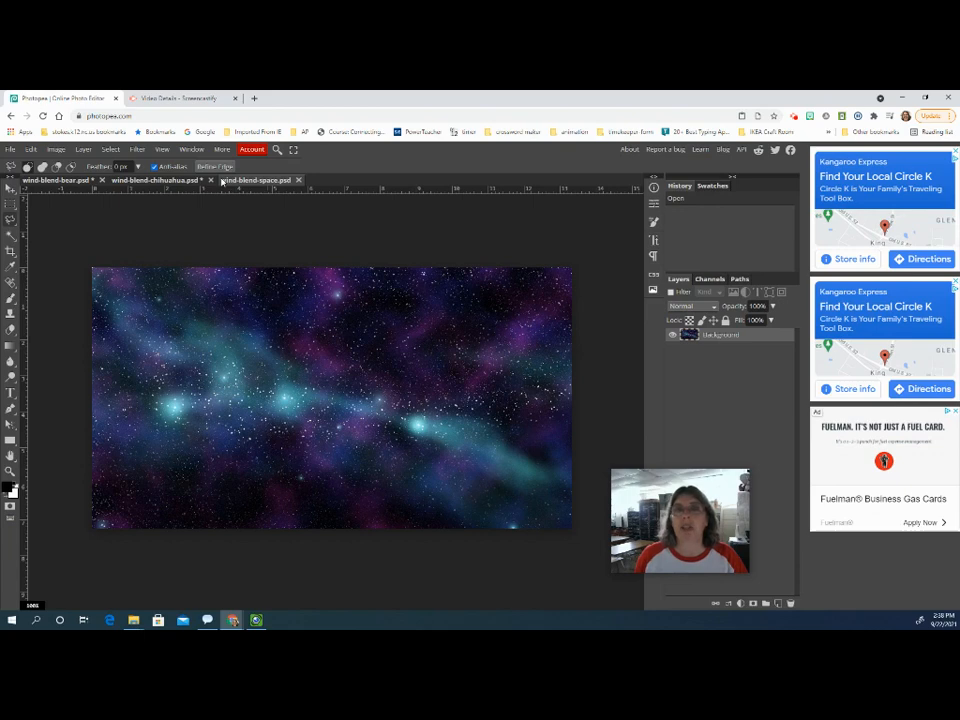
left_click(161, 181)
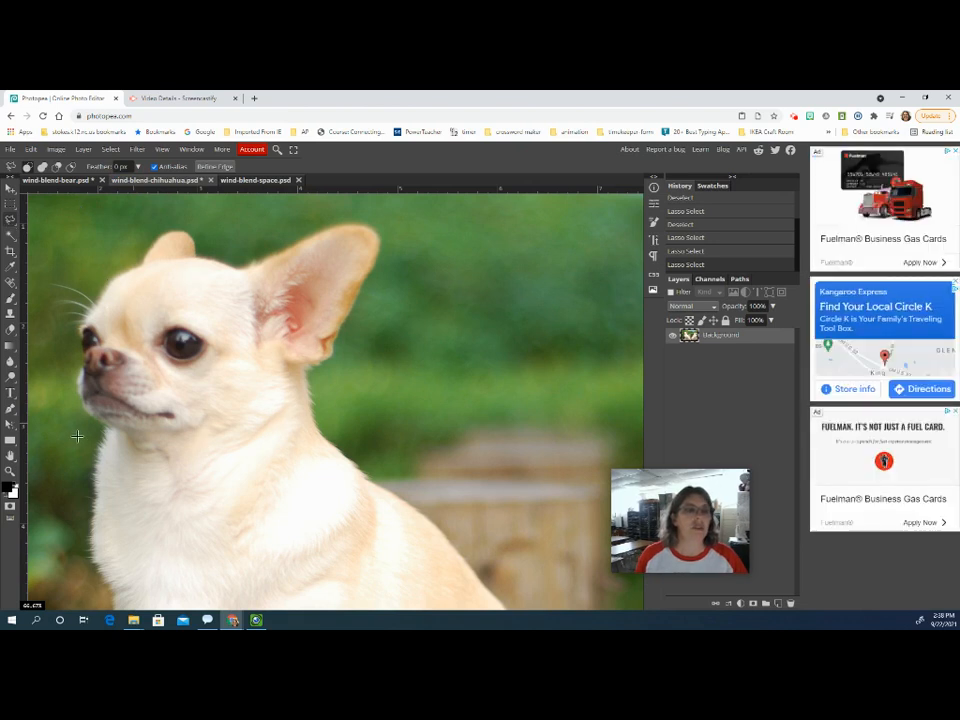
Step: Select the chihuahua's head, neck and upper chest with the Polygonal Lasso, tracing its outline and closing the path across the lower chest
left_click(10, 222)
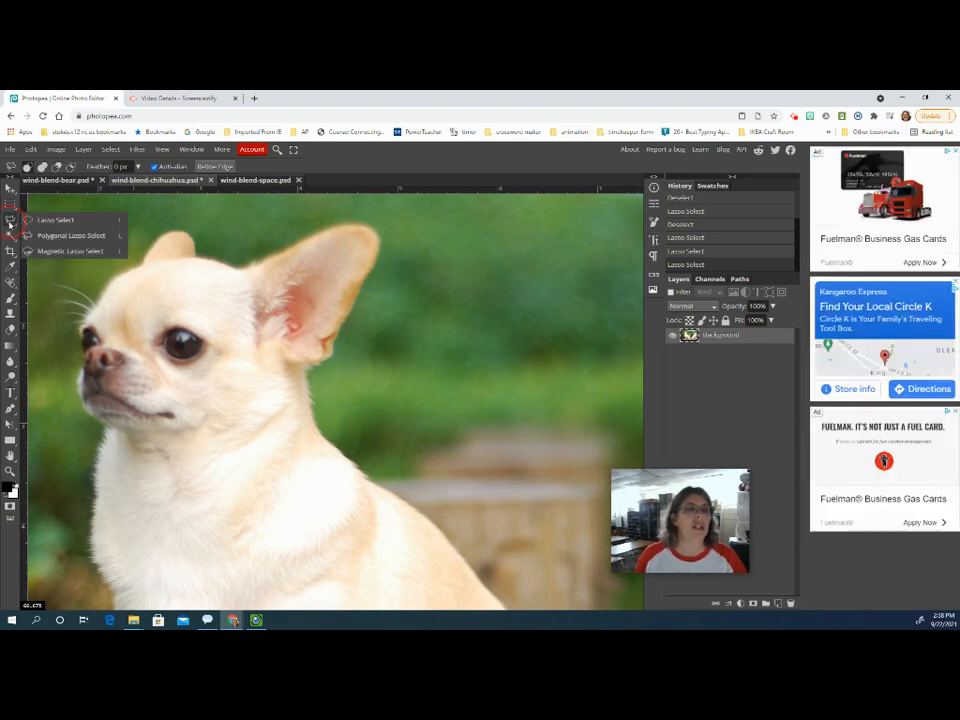
left_click(58, 254)
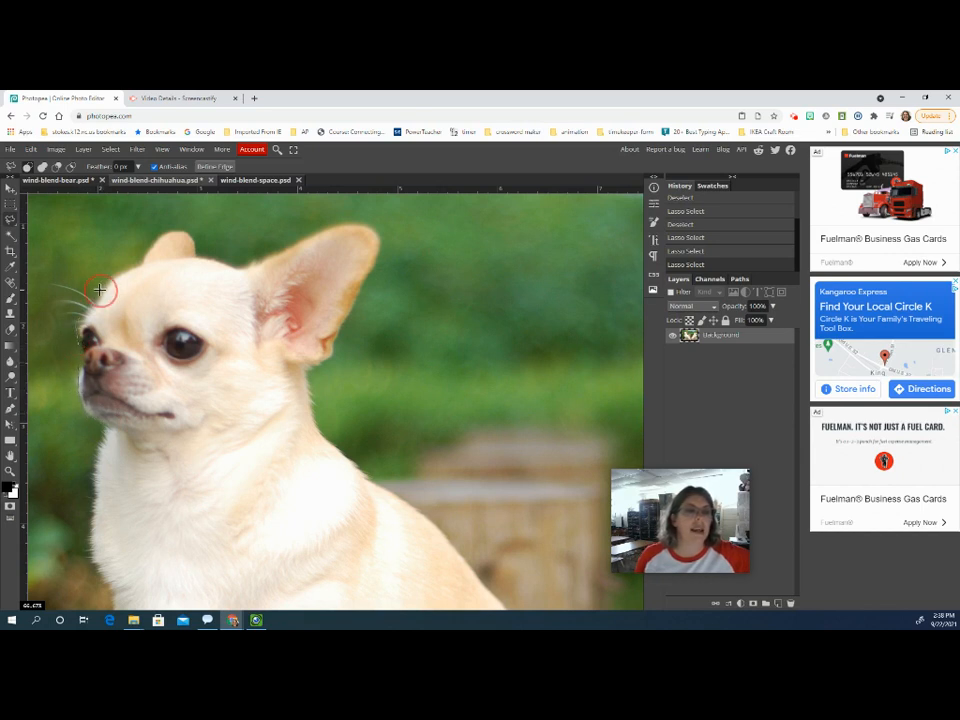
left_click(139, 263)
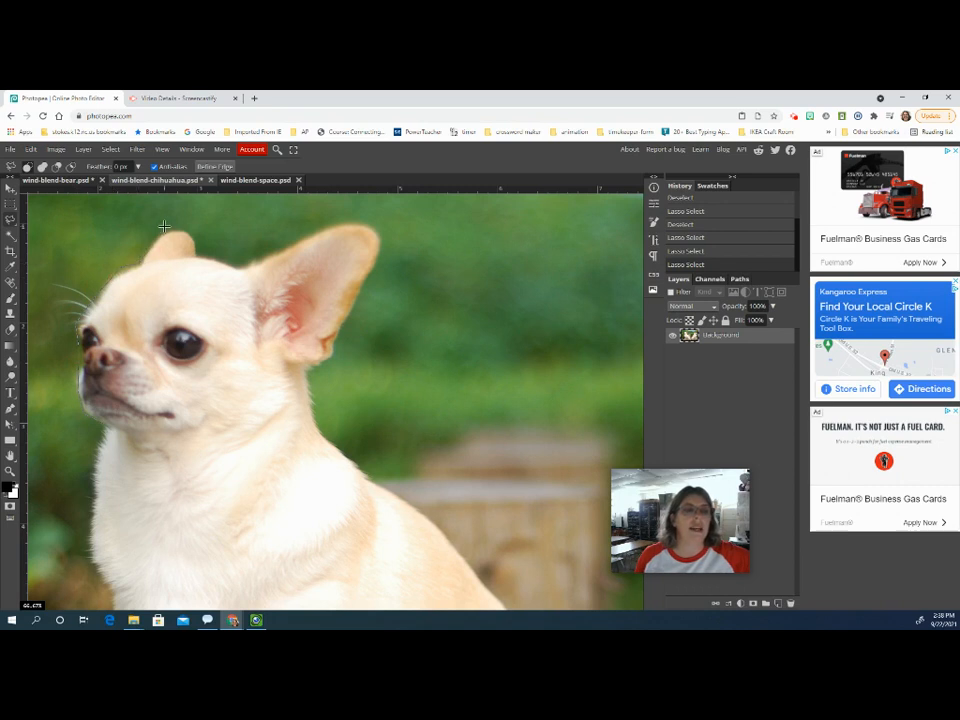
left_click(187, 229)
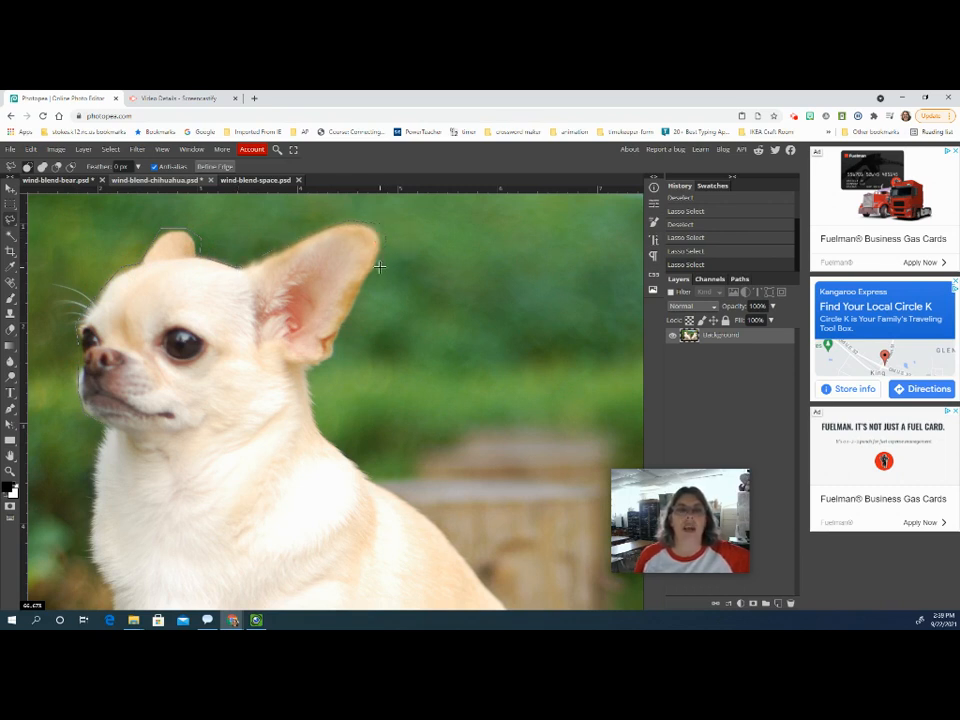
left_click(314, 372)
left_click(313, 376)
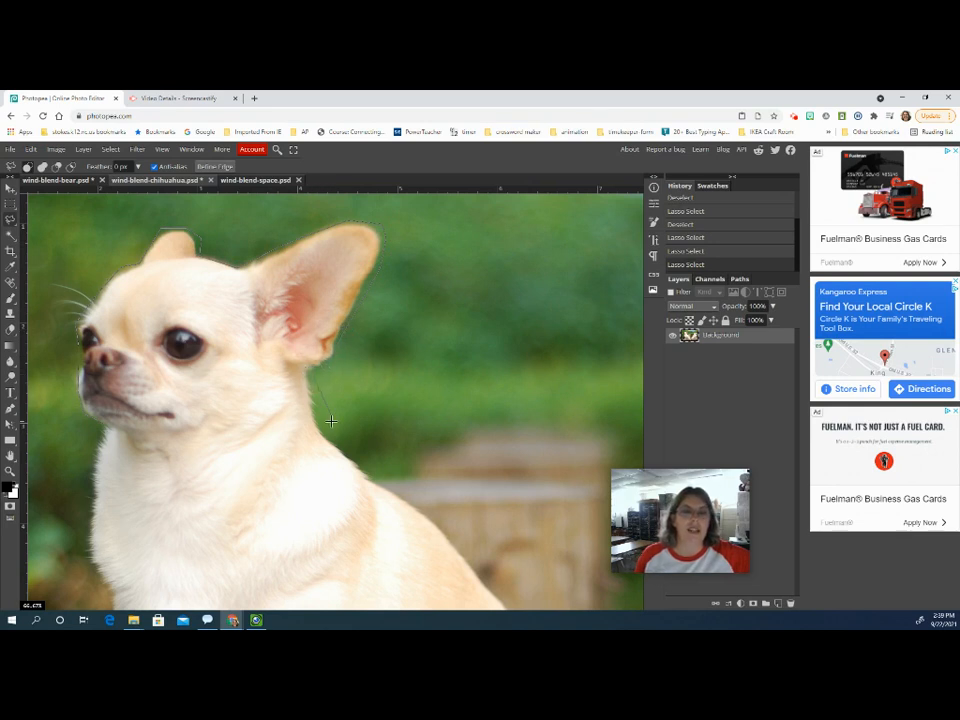
left_click(321, 421)
left_click(335, 449)
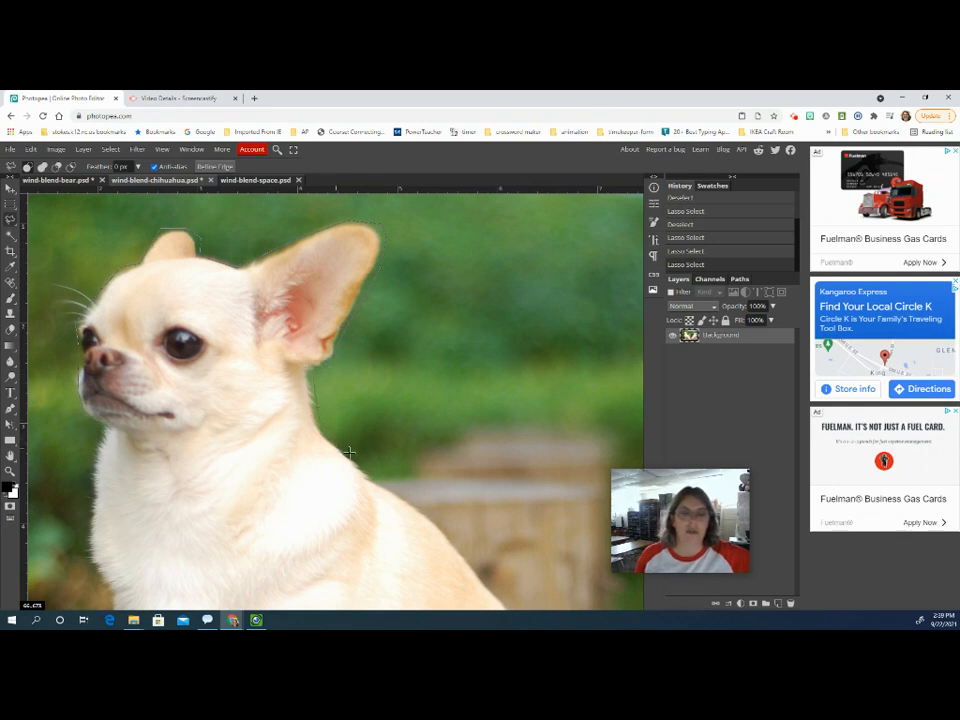
left_click(382, 487)
left_click(383, 520)
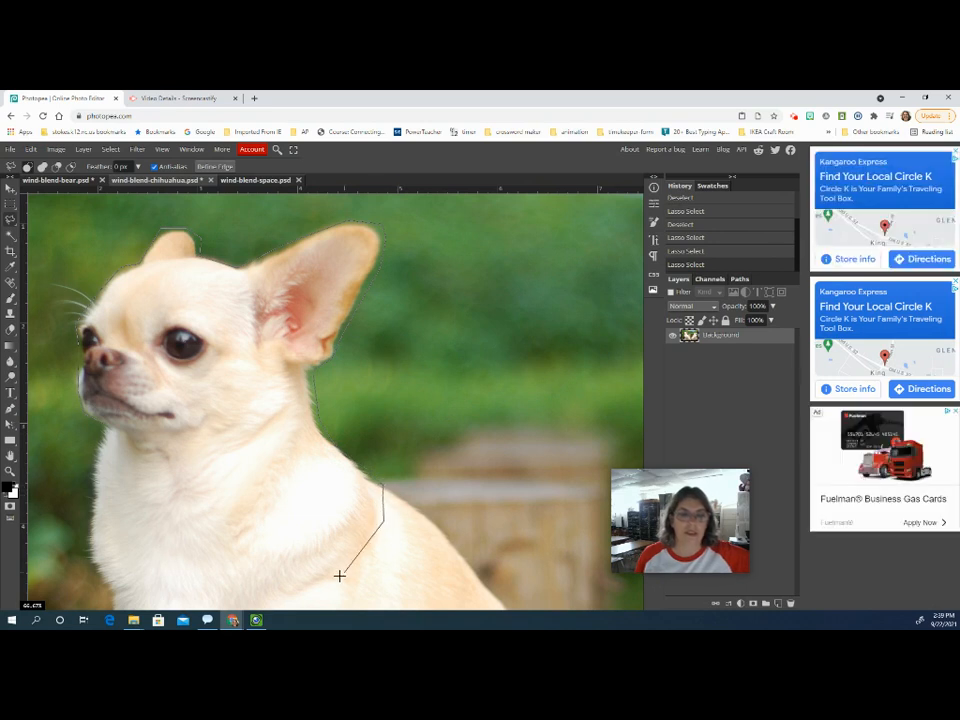
left_click(357, 583)
left_click(321, 578)
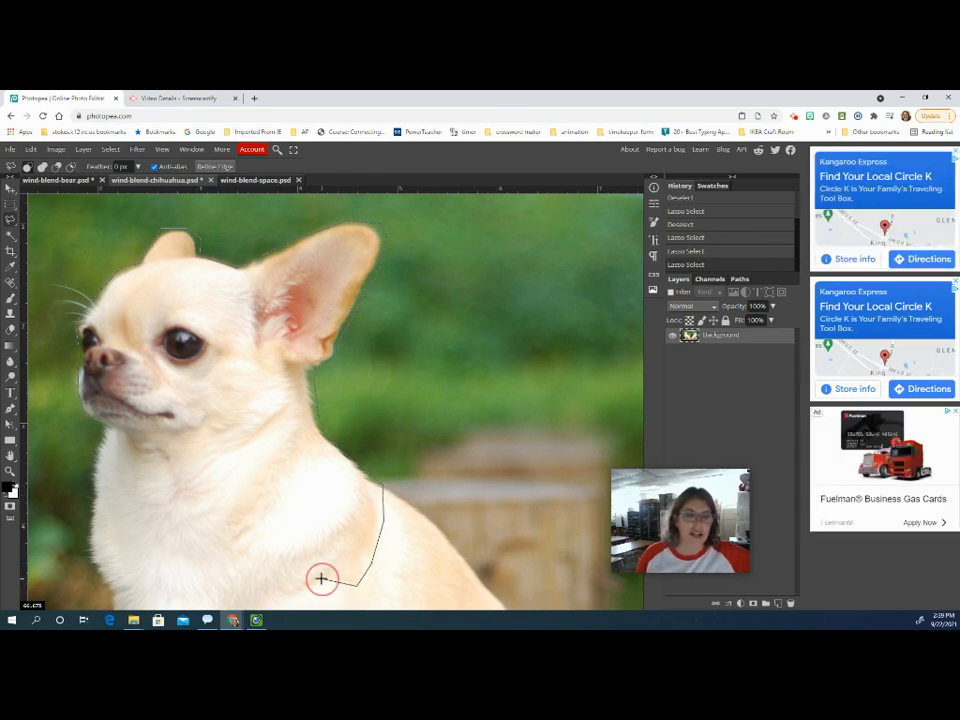
scroll(316, 570, "down", 1)
left_click(303, 544)
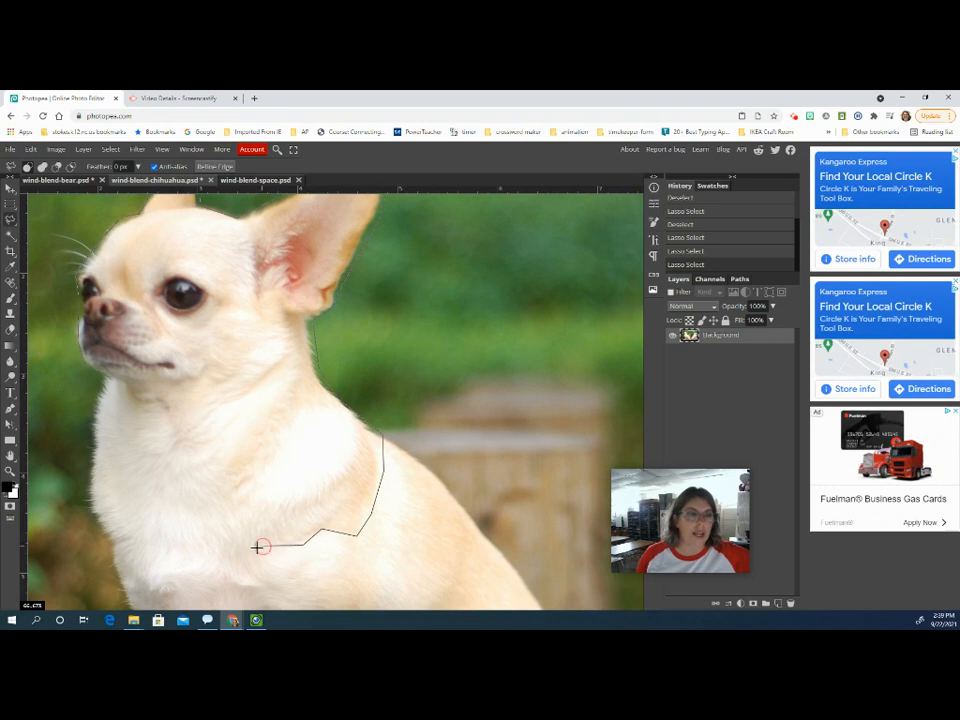
left_click(245, 567)
left_click(262, 586)
left_click(213, 577)
left_click(180, 592)
left_click(152, 593)
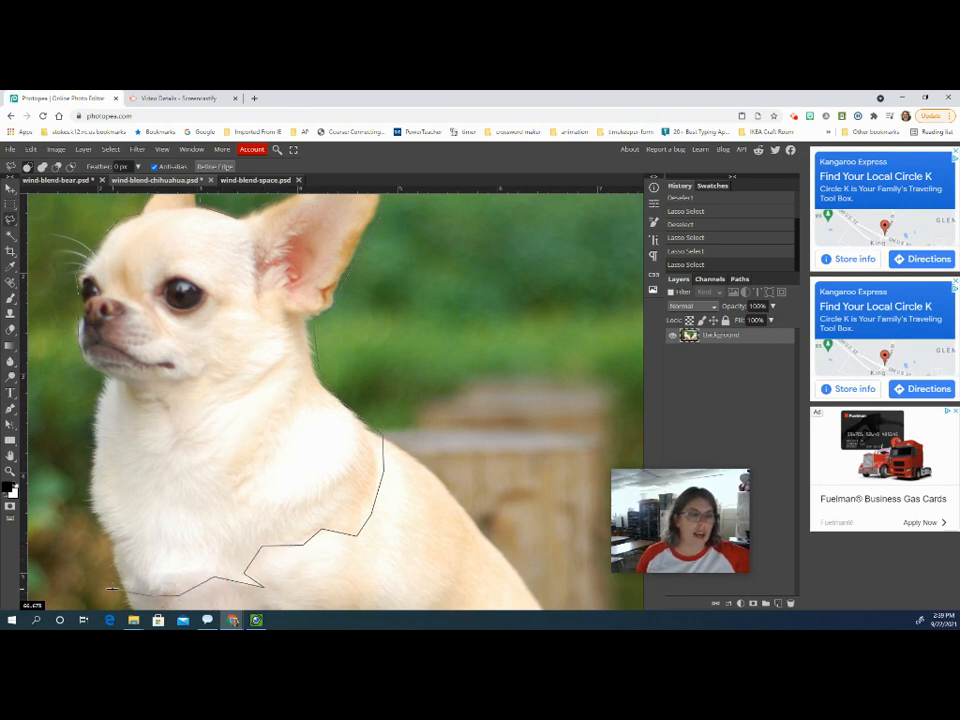
left_click(118, 586)
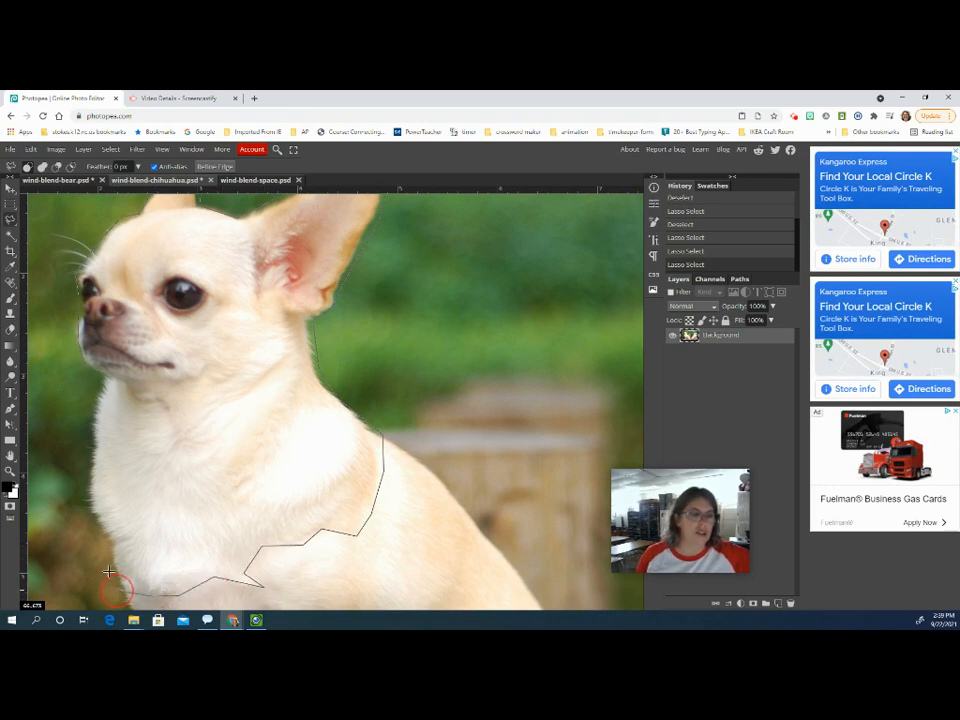
left_click(87, 502)
left_click(96, 435)
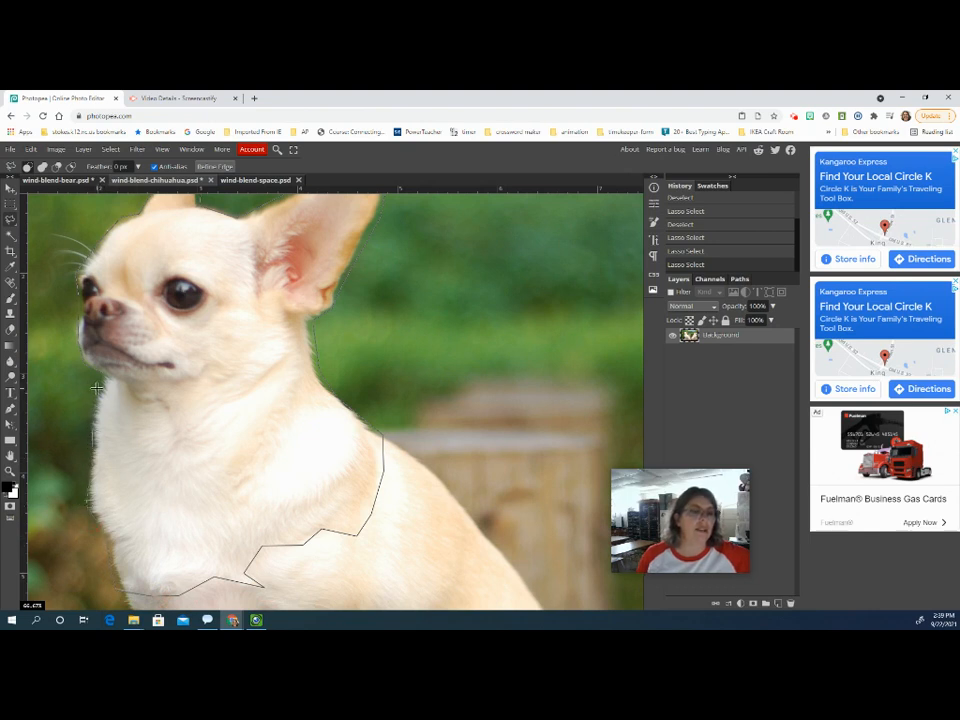
left_click(78, 282)
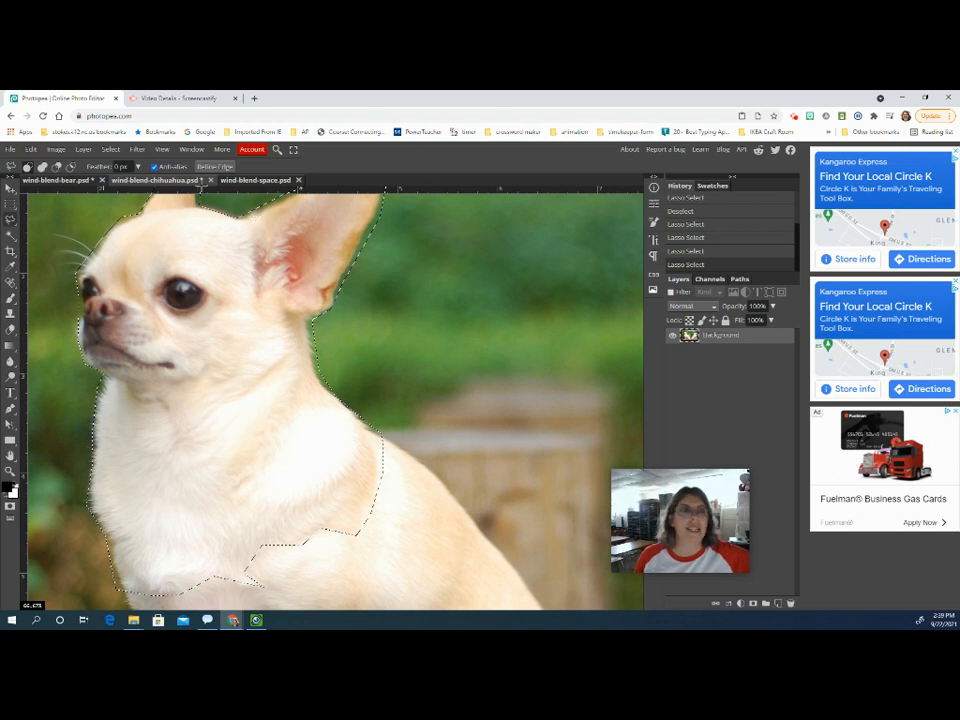
Step: Copy the selected chihuahua head and chest and paste them into wind-blend-bear.psd
left_click(30, 149)
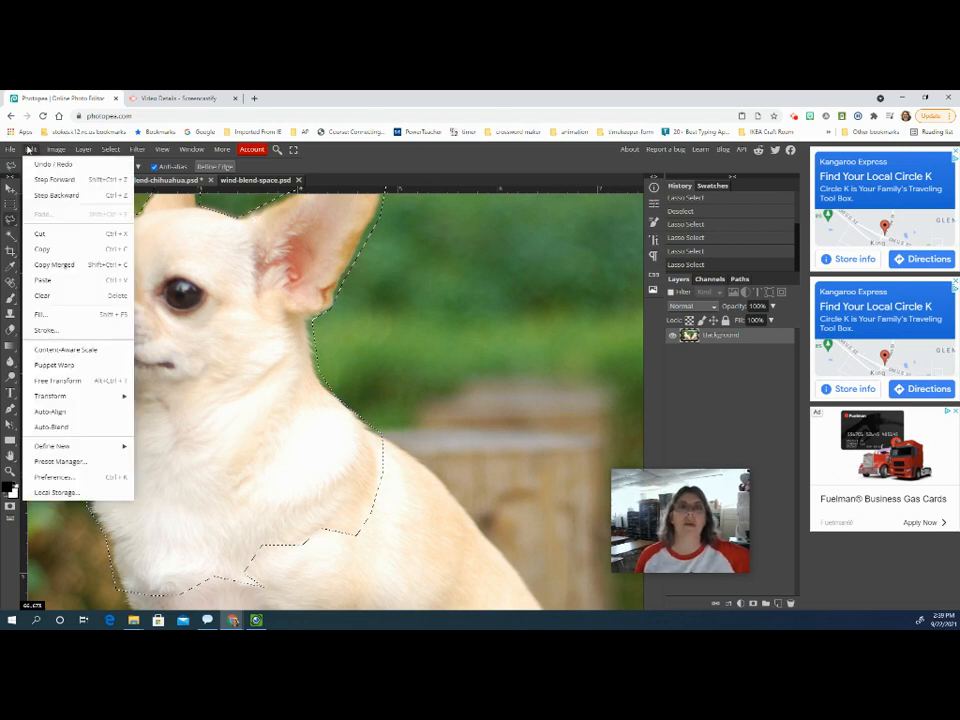
left_click(42, 248)
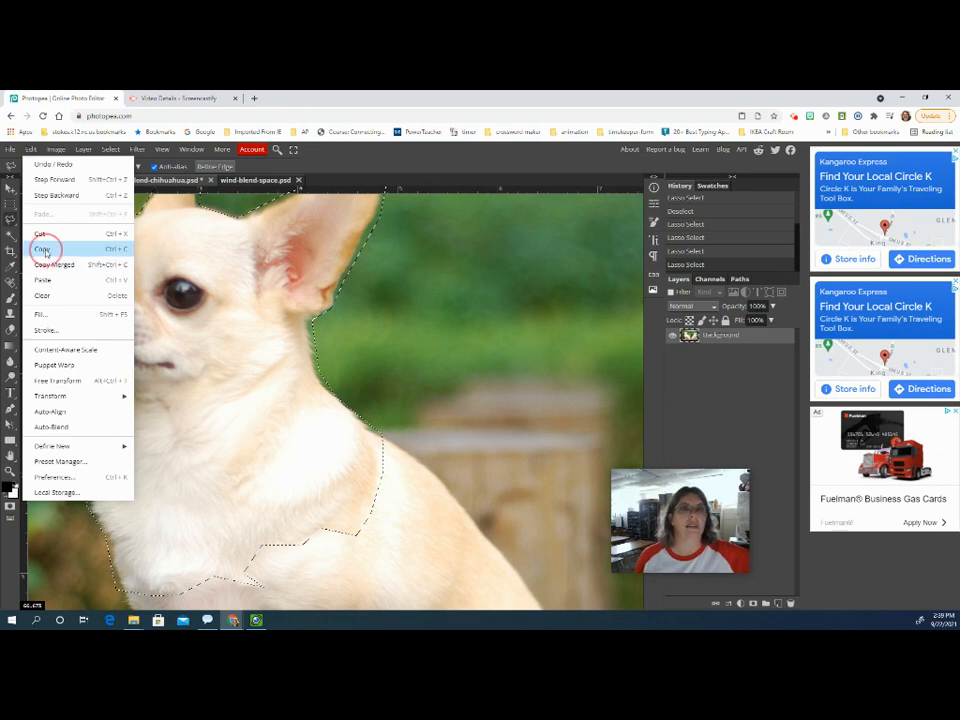
left_click(63, 180)
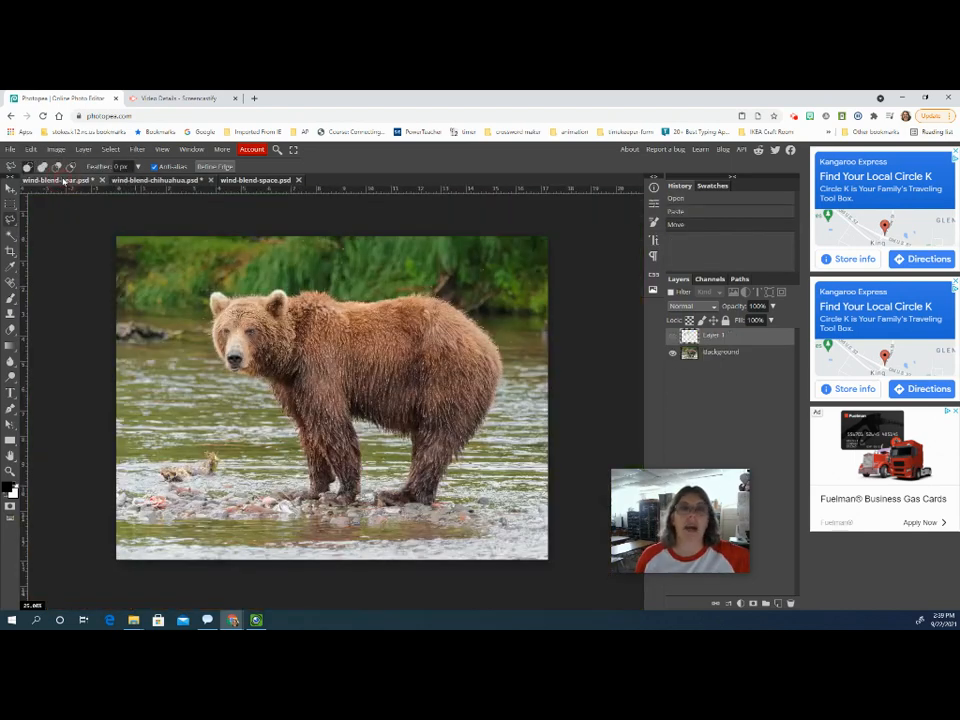
left_click(28, 150)
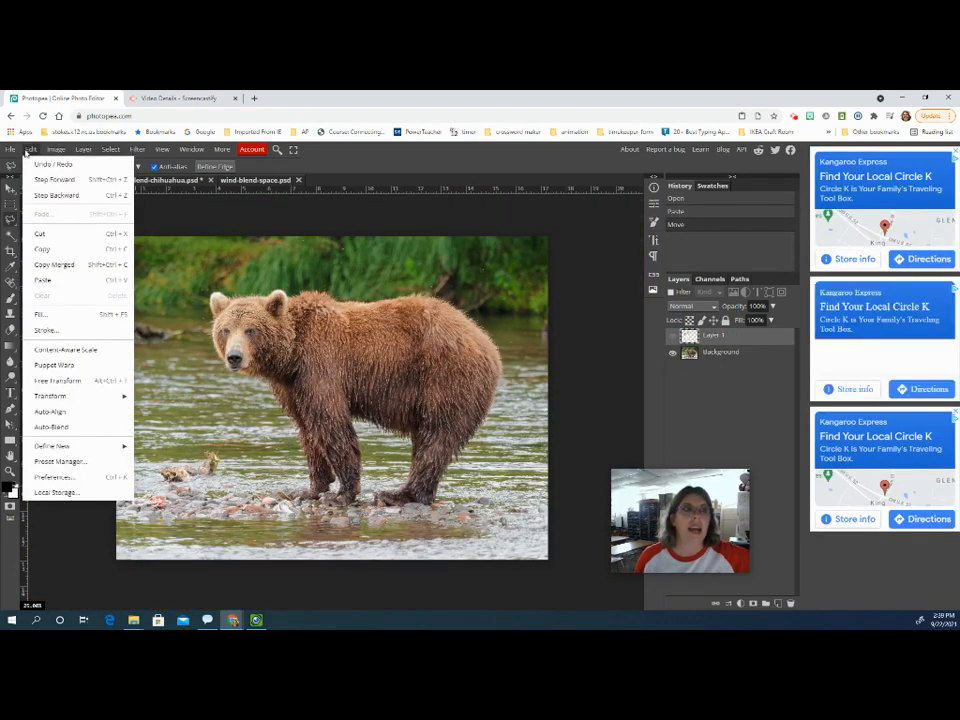
left_click(45, 279)
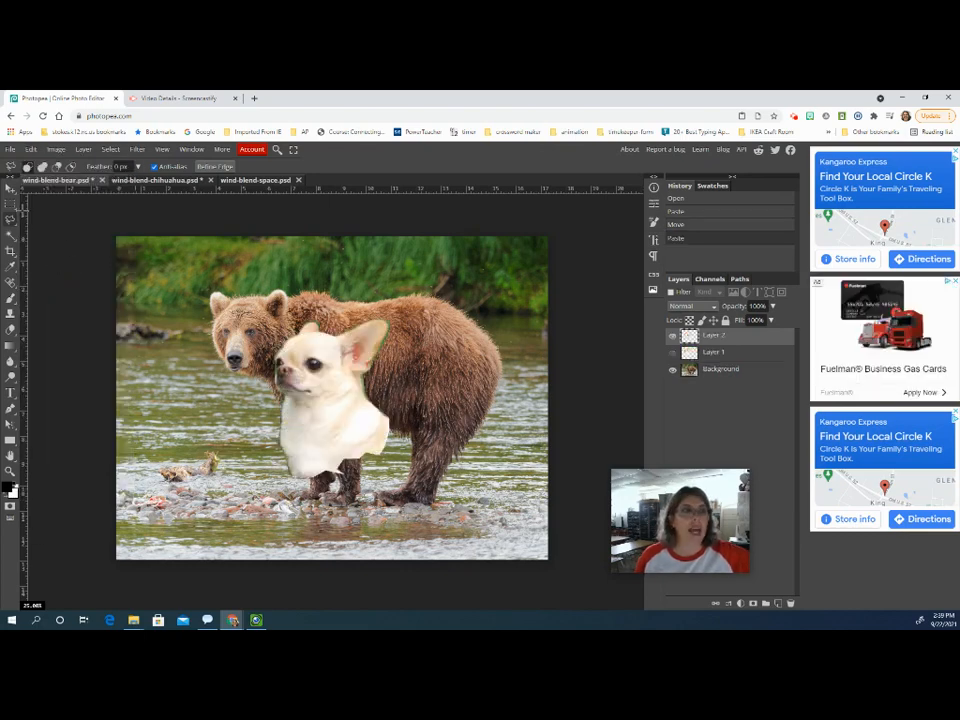
Step: Move the pasted chihuahua head over the bear's head with the Move Tool
left_click(10, 188)
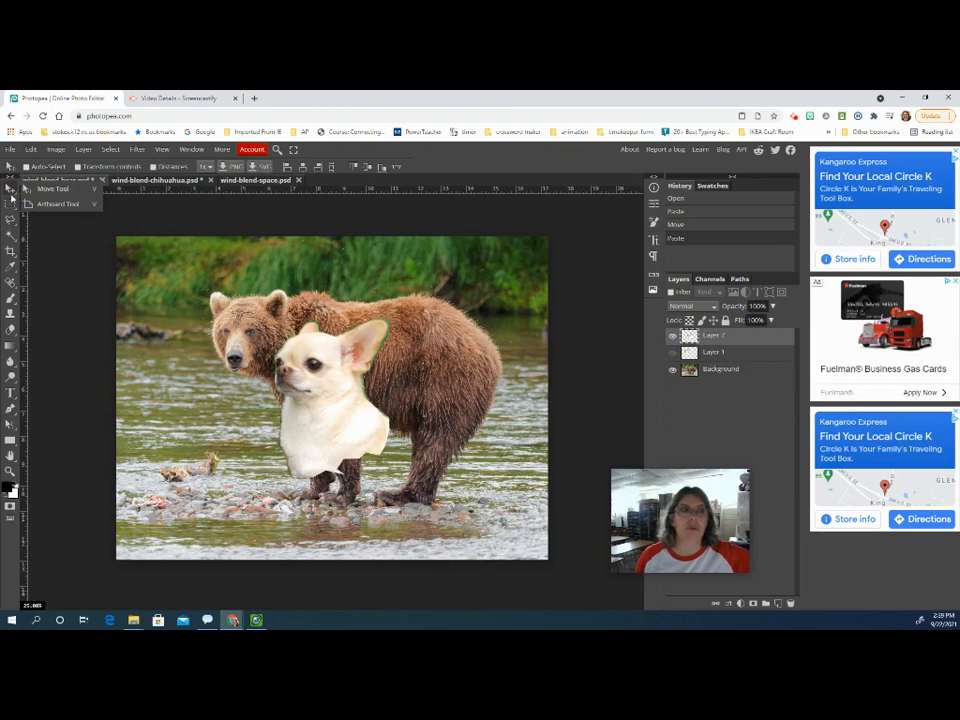
left_click(52, 188)
left_click_drag(321, 386, 251, 353)
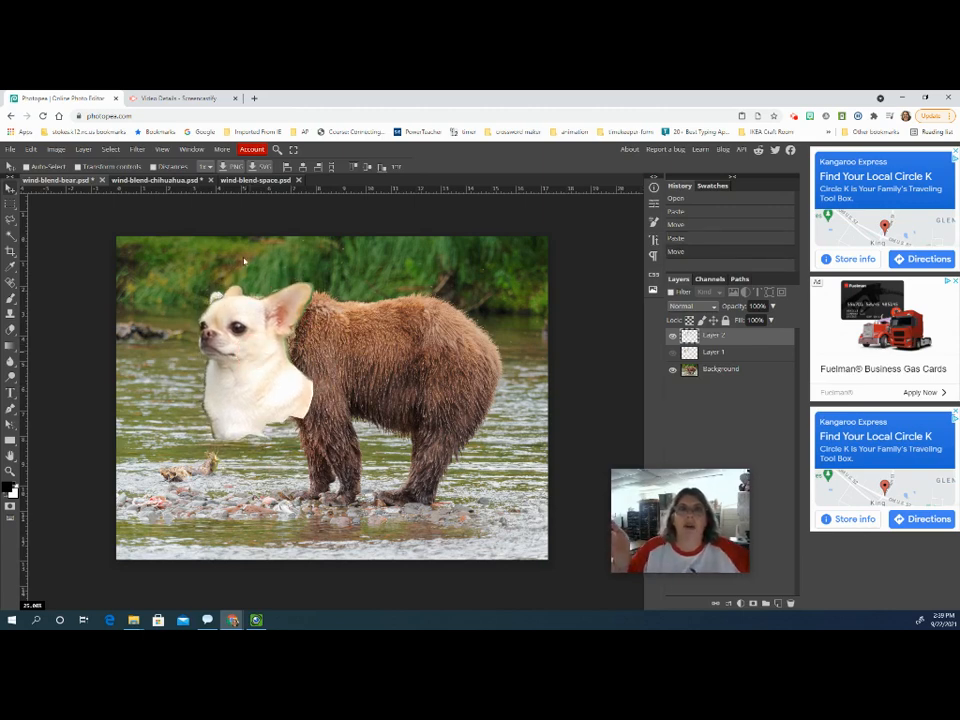
Step: Hide Layer 2 and make the visible Background layer active
left_click(672, 336)
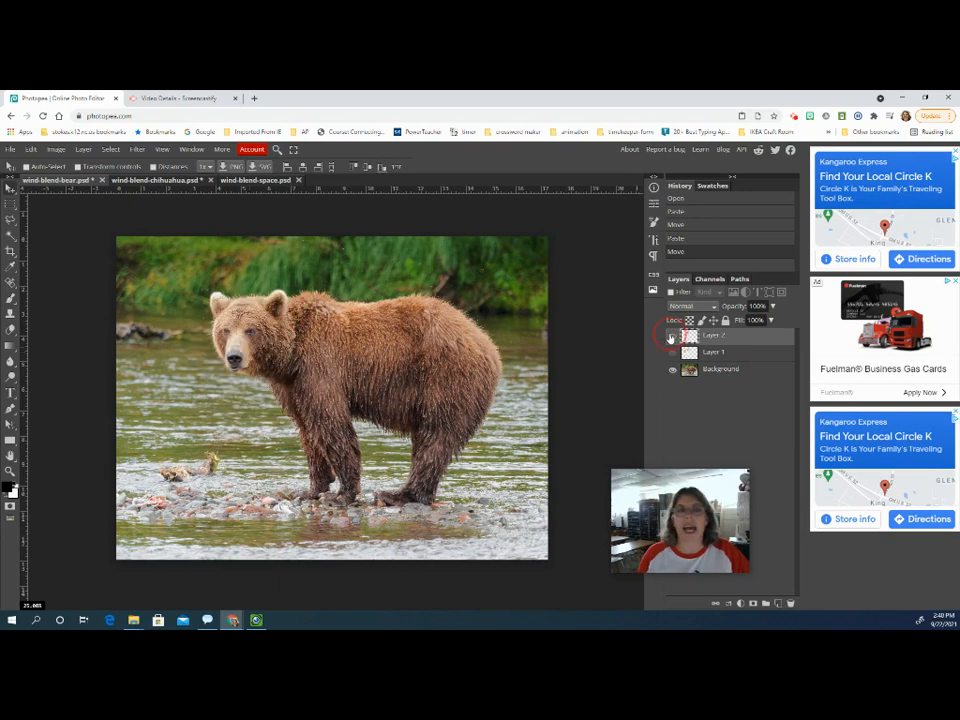
left_click(726, 376)
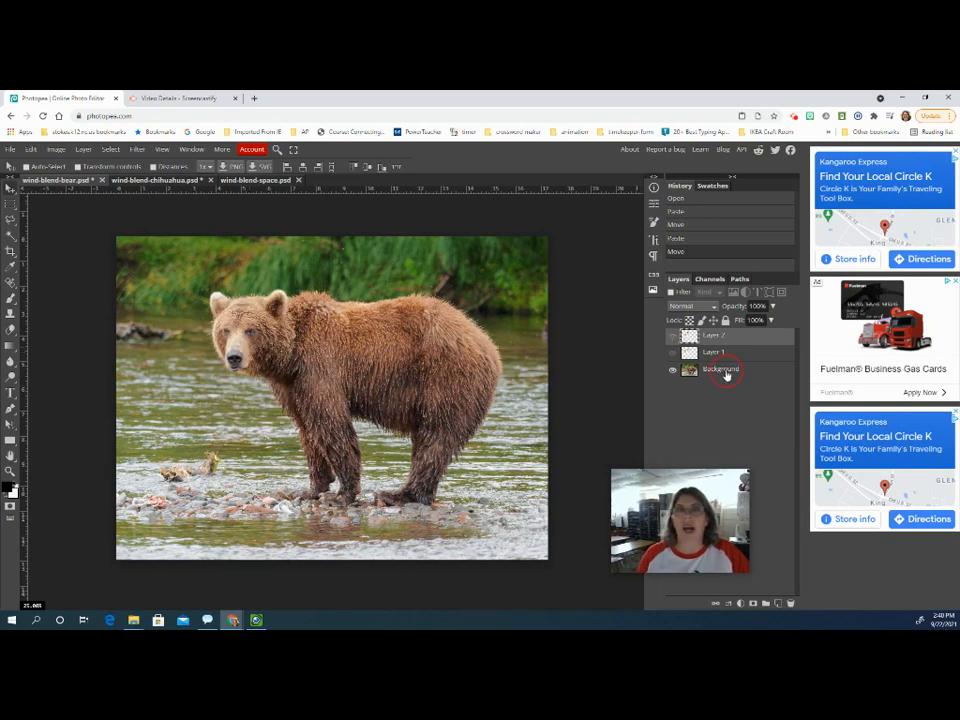
left_click(673, 370)
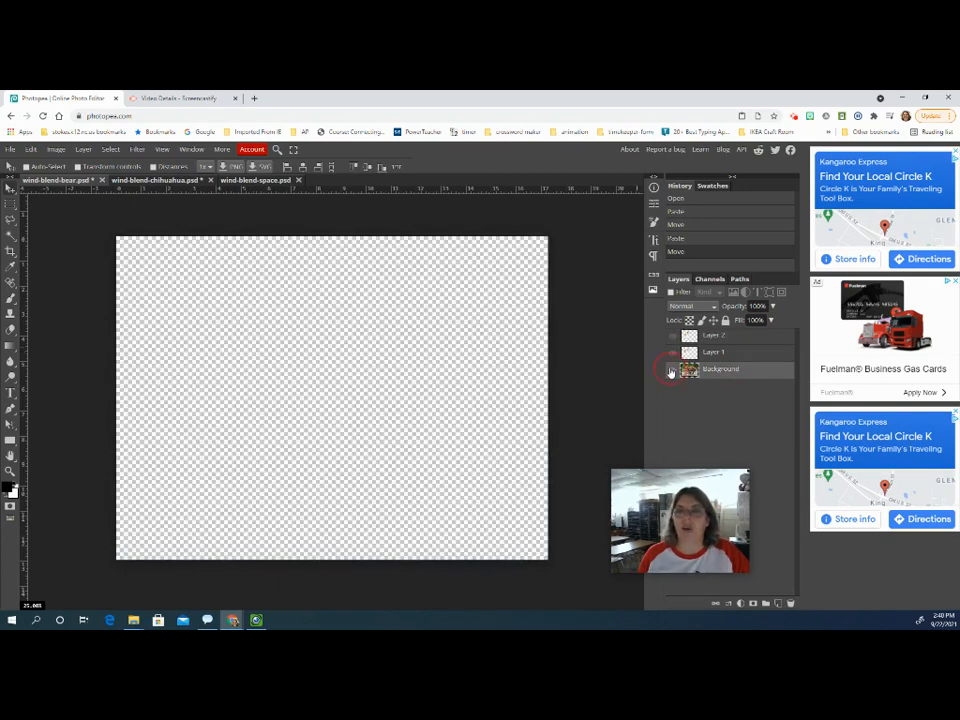
left_click(673, 370)
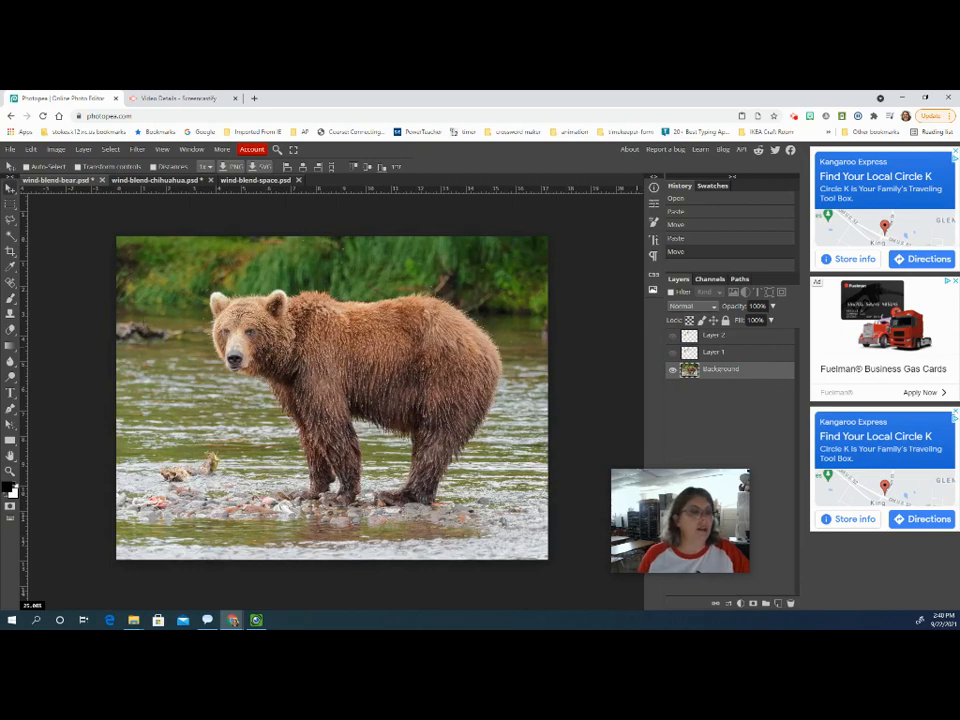
Step: Cover the bear's ear nearest the image's left edge with surrounding background, using the Clone Tool with brush hardness at 29%
key("z")
left_click(221, 295)
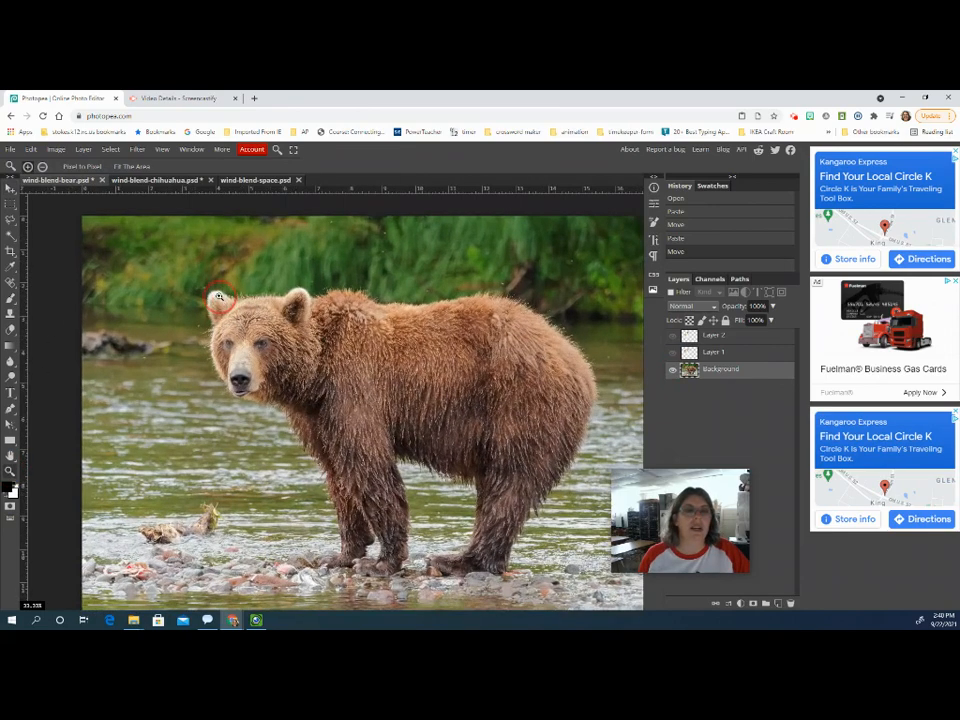
left_click(219, 297)
left_click(216, 300)
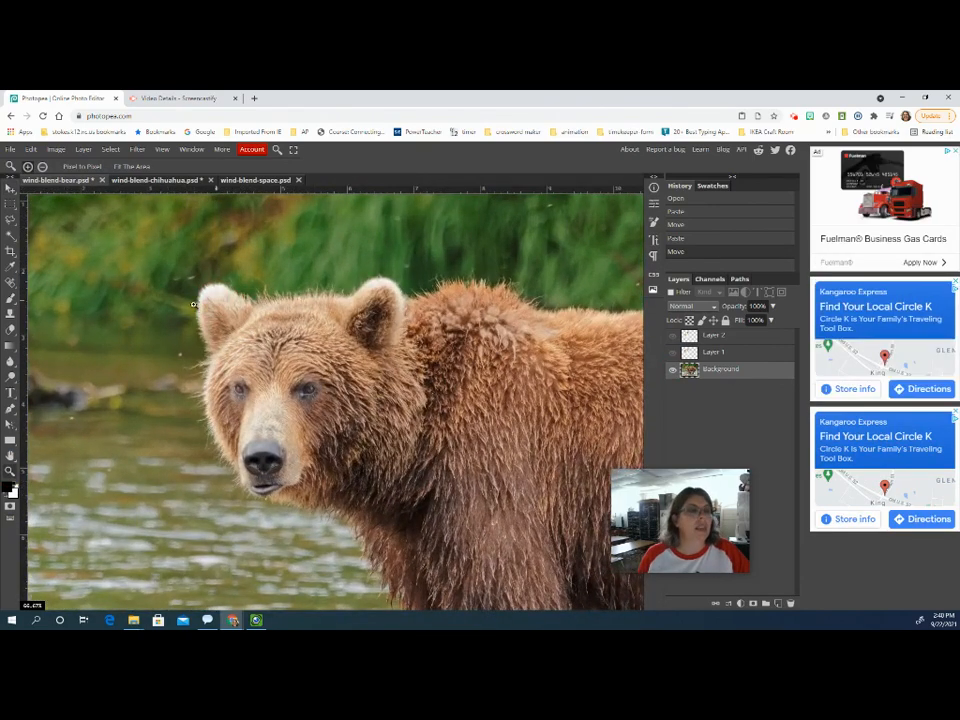
left_click(10, 314)
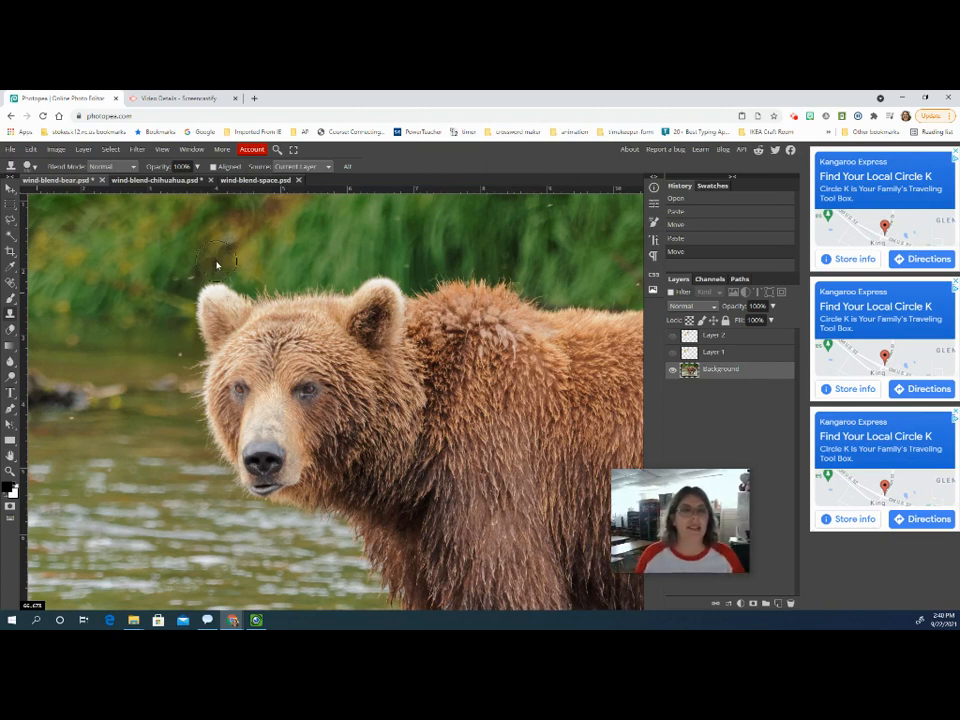
left_click(28, 168)
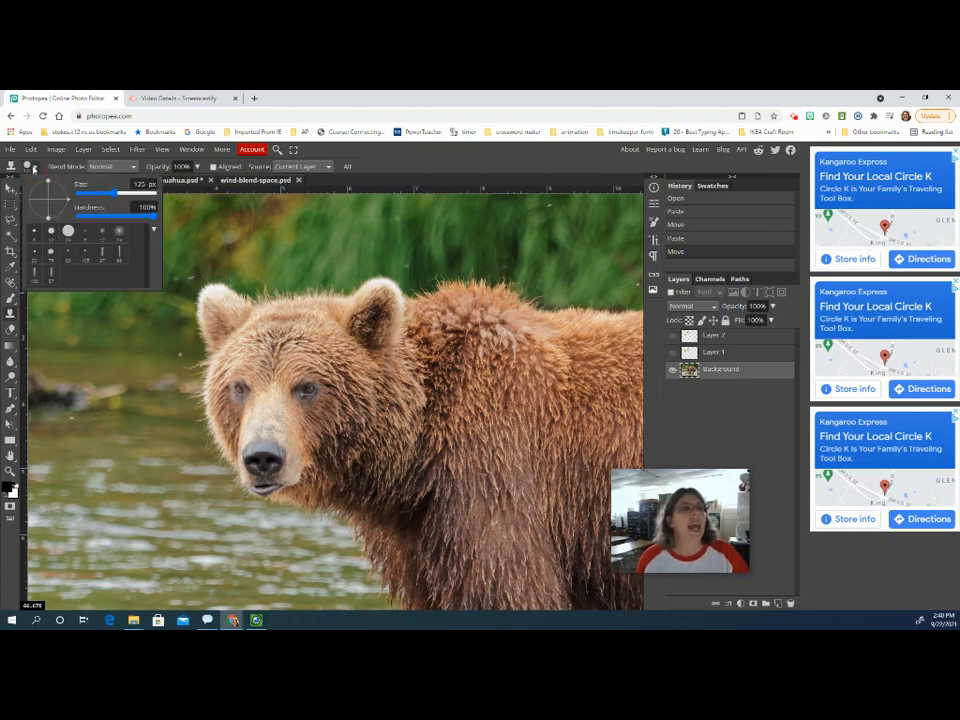
left_click(104, 216)
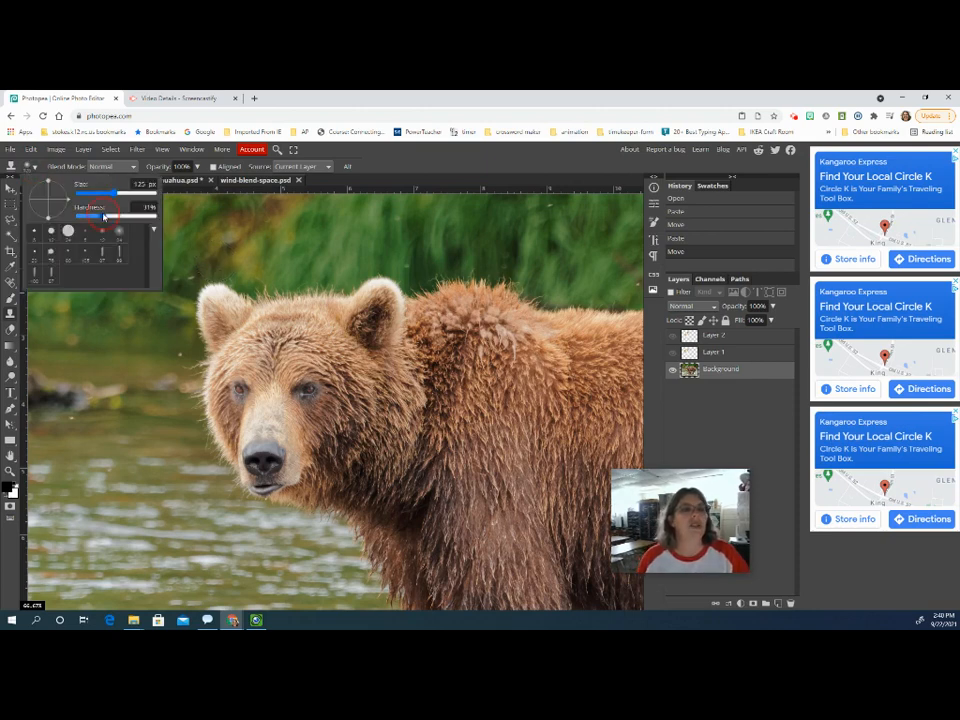
left_click_drag(104, 216, 102, 216)
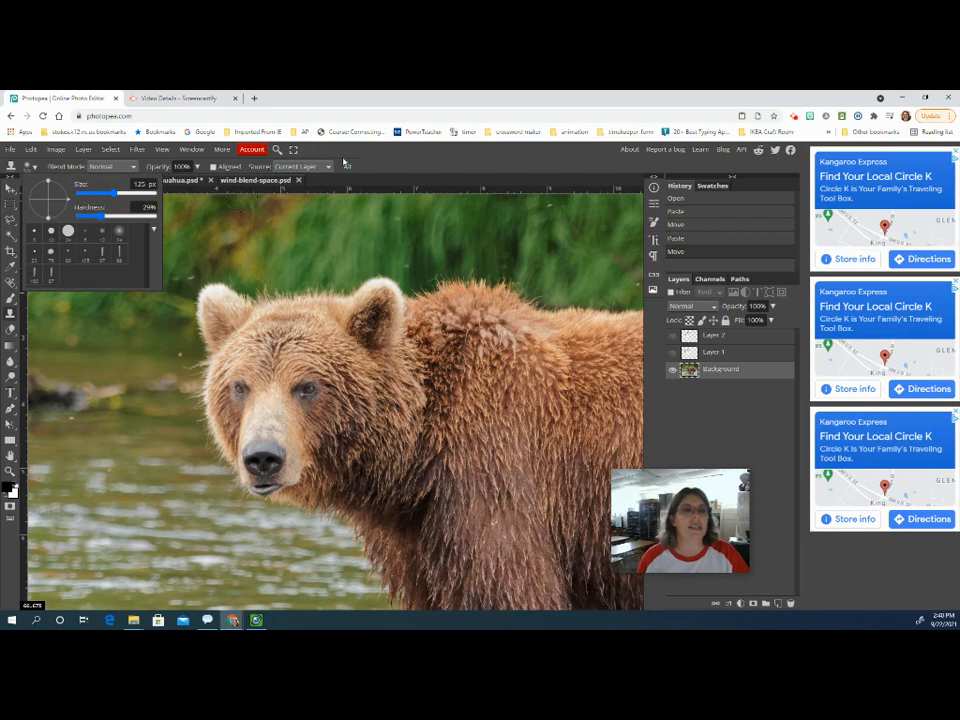
left_click(400, 166)
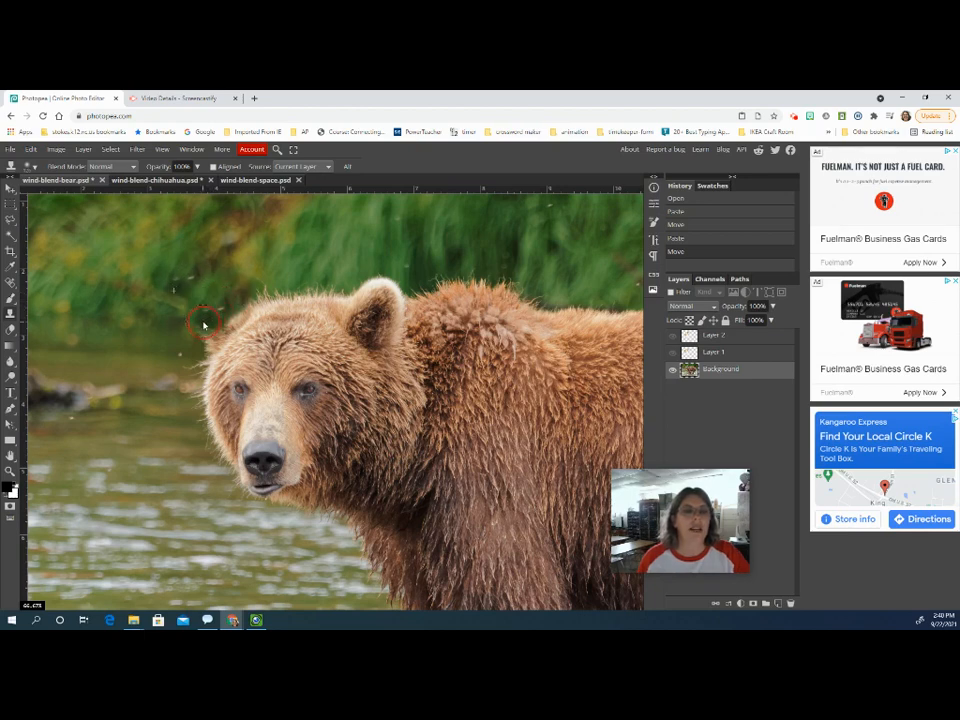
left_click_drag(224, 307, 254, 294)
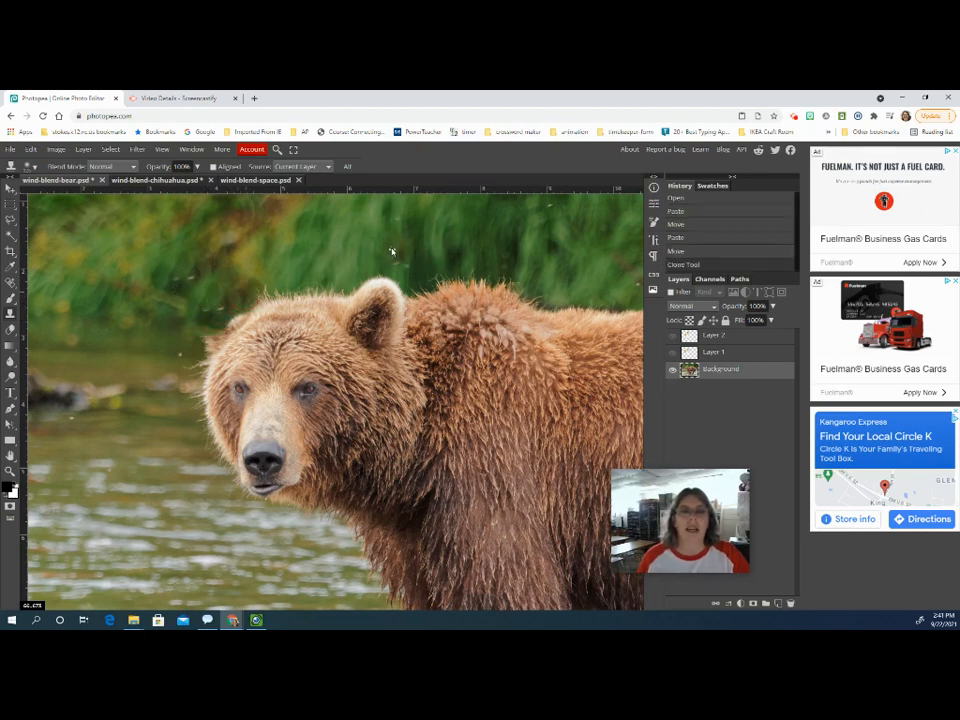
Step: Cover the upper part of the bear's remaining ear with cloned background foliage and make Layer 2 visible again
left_click(355, 295)
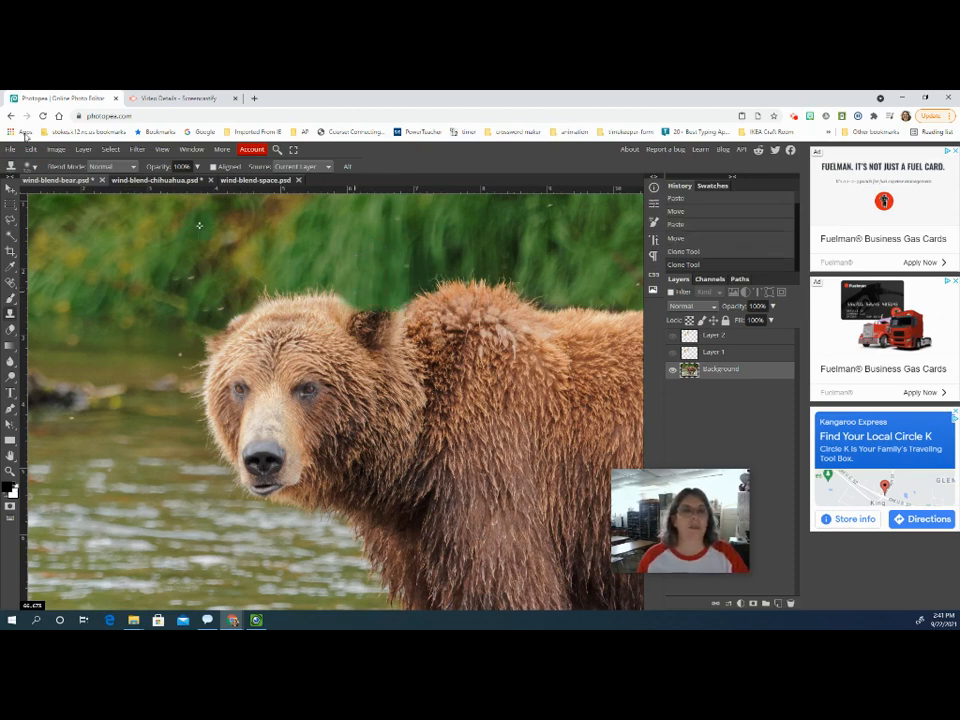
left_click(672, 337)
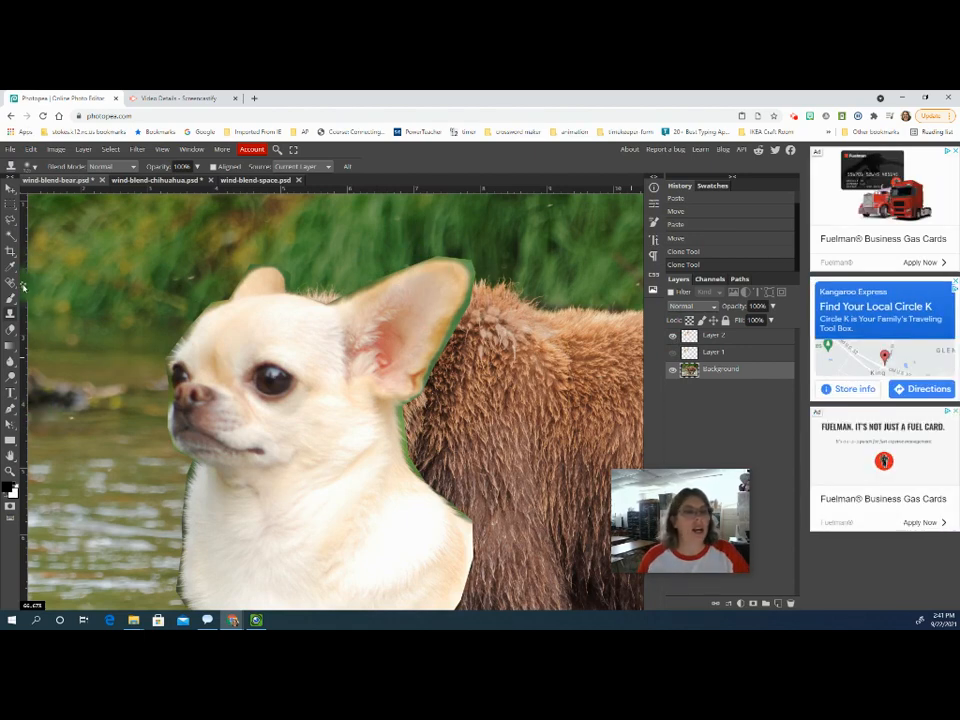
Step: Make Layer 2 active and select the green fringe around the tip of the chihuahua's near ear with the Magic Wand
left_click(11, 330)
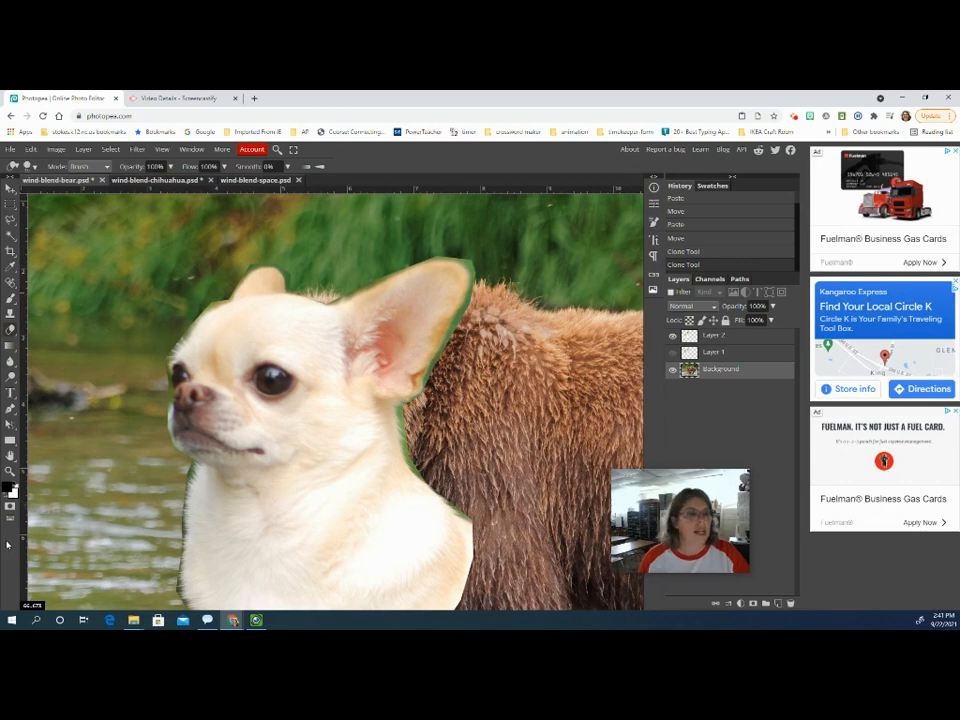
left_click(11, 470)
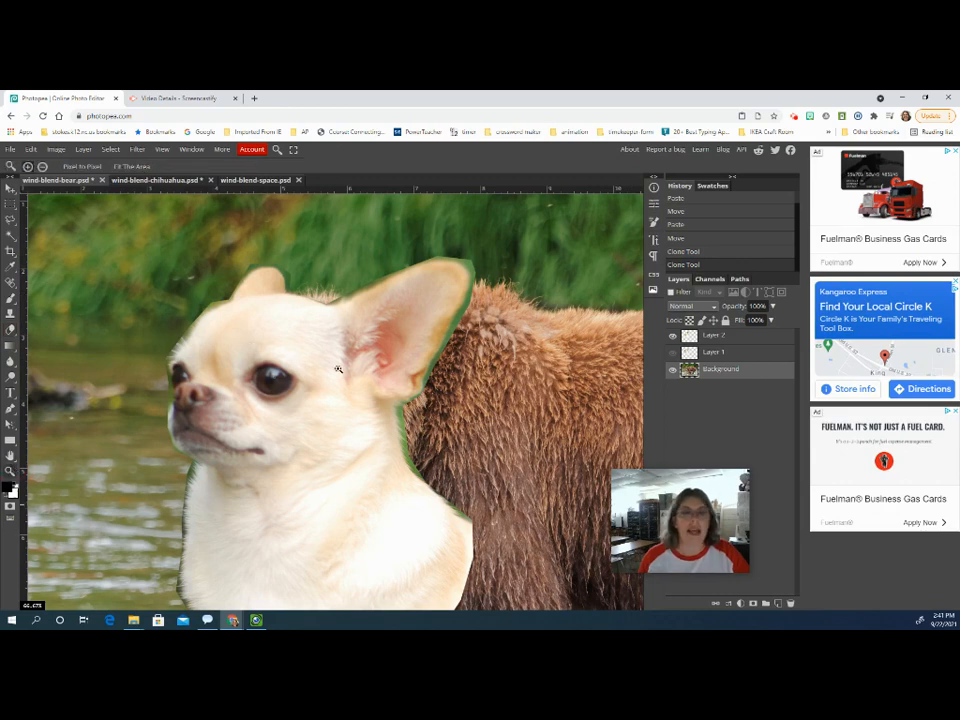
left_click(460, 284)
left_click(463, 287)
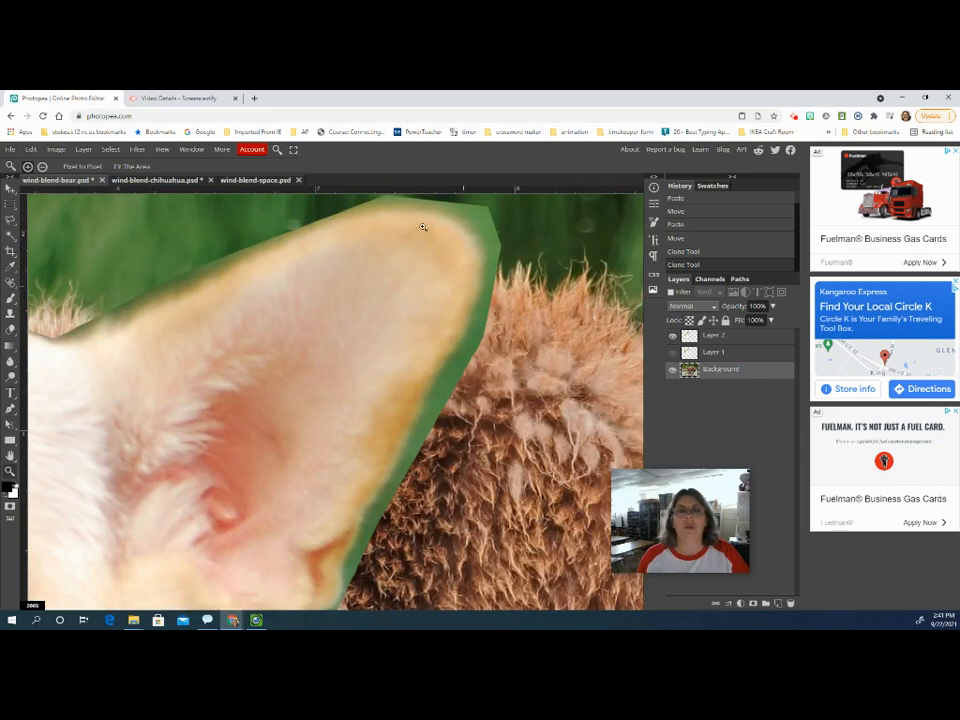
left_click(10, 236)
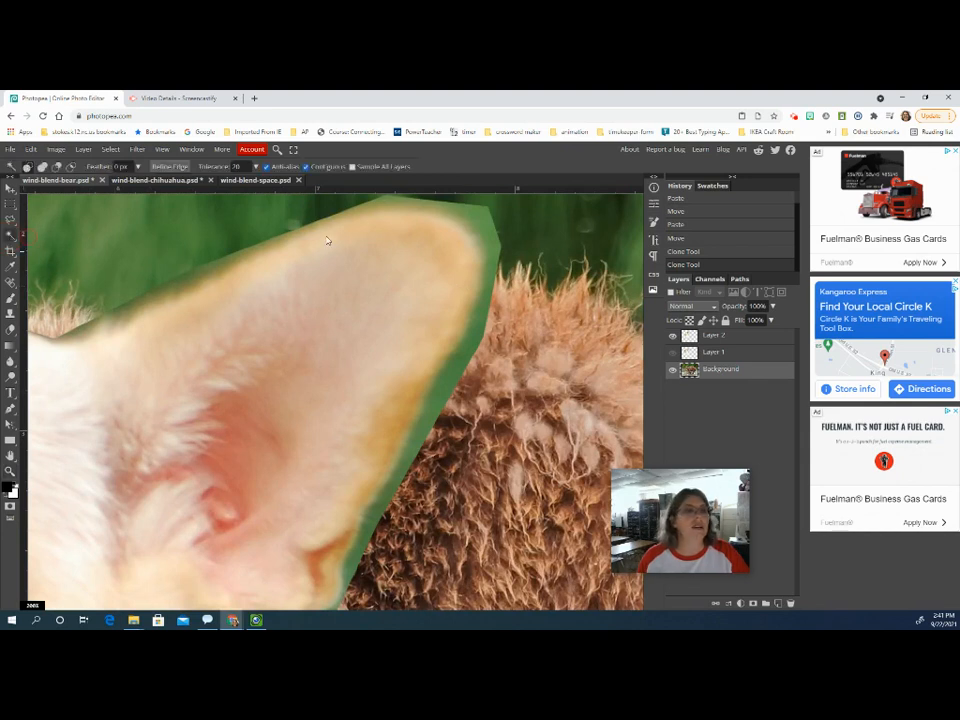
left_click(482, 215)
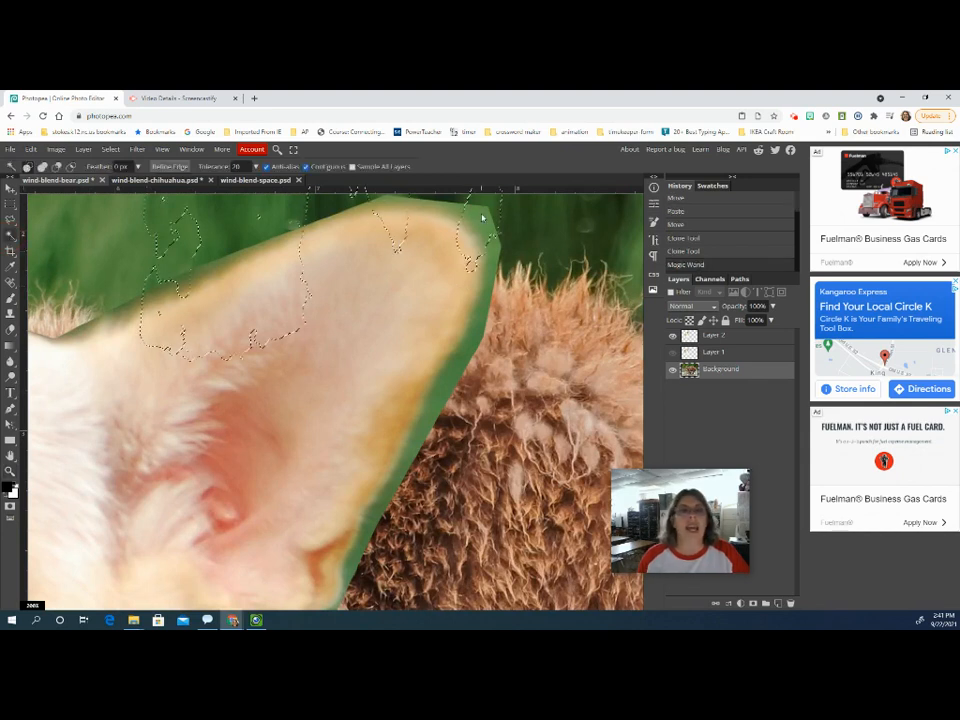
left_click(728, 339)
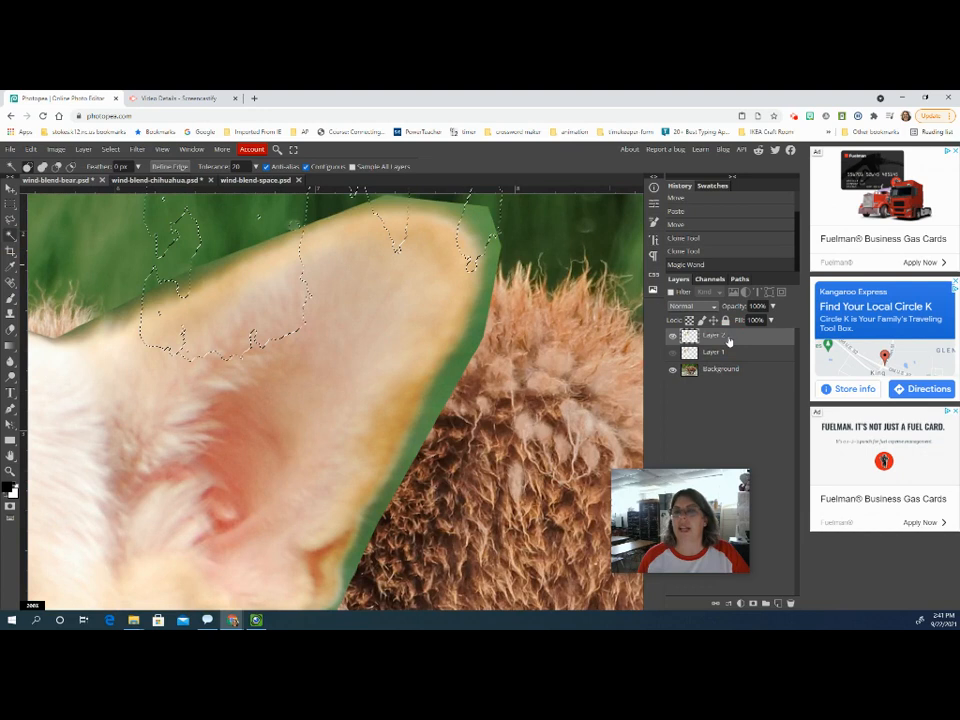
left_click(488, 275)
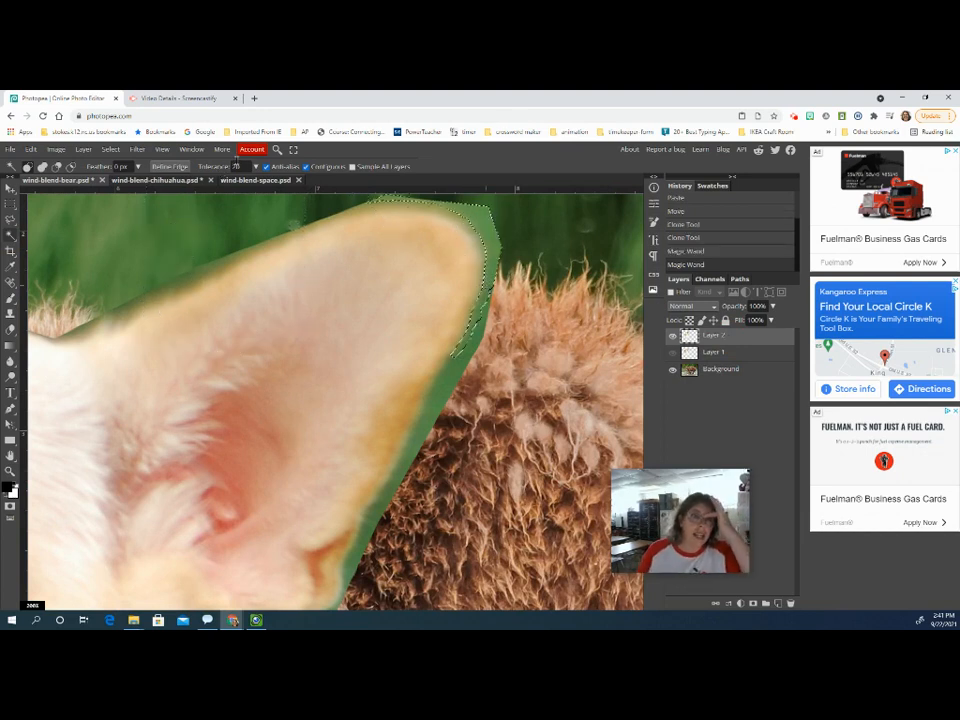
Step: Raise the Magic Wand tolerance to 95 and reselect the green fringe along the near ear and neck
left_click_drag(241, 166, 232, 166)
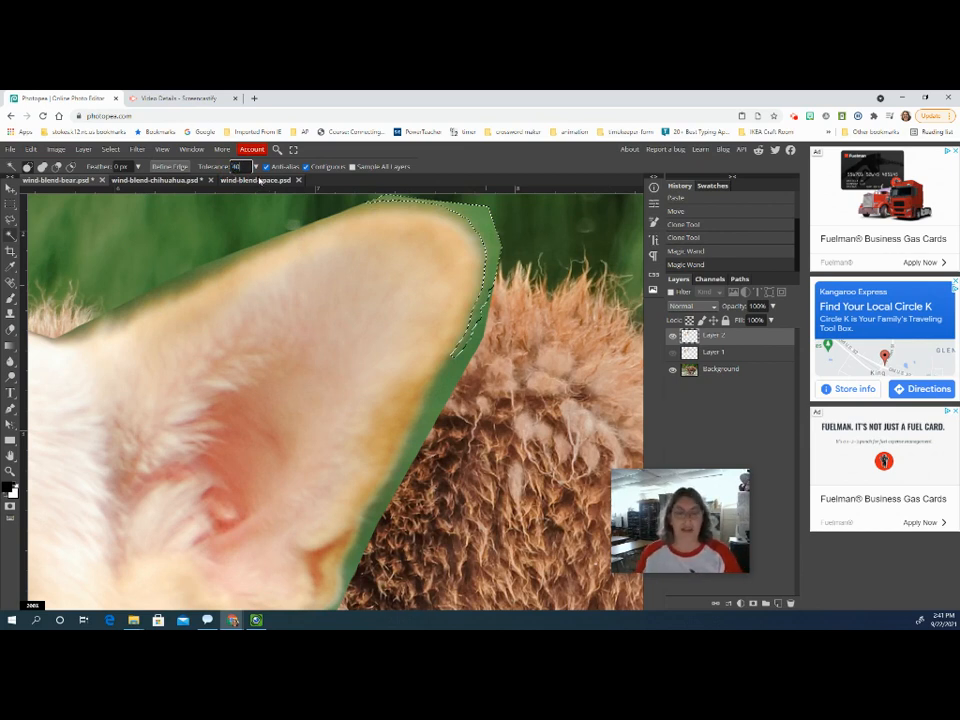
left_click(256, 166)
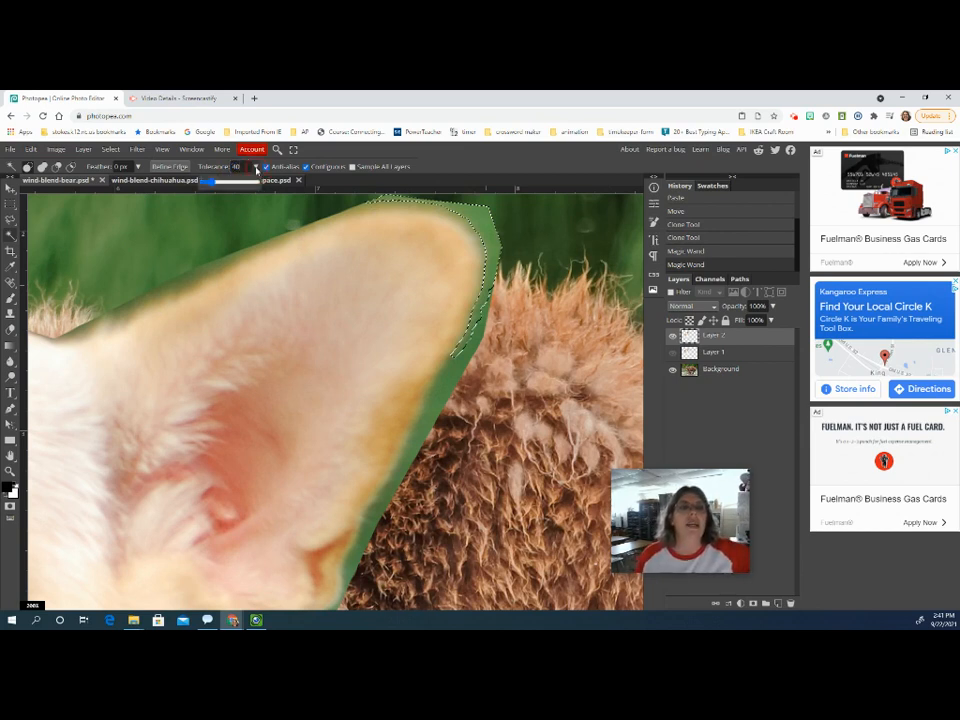
left_click_drag(210, 182, 225, 182)
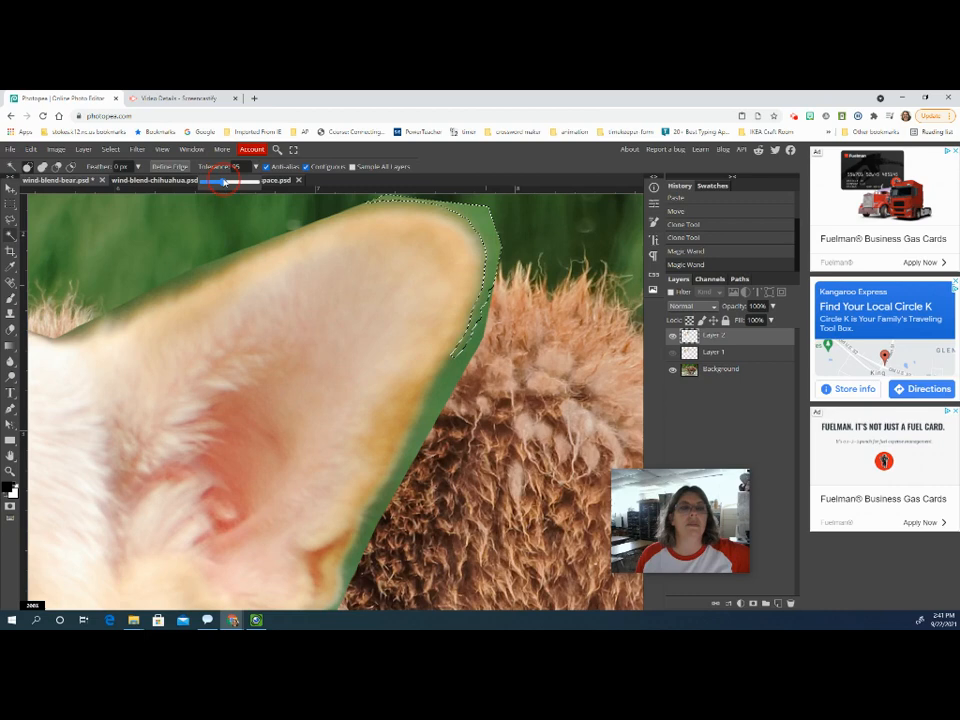
left_click(186, 279)
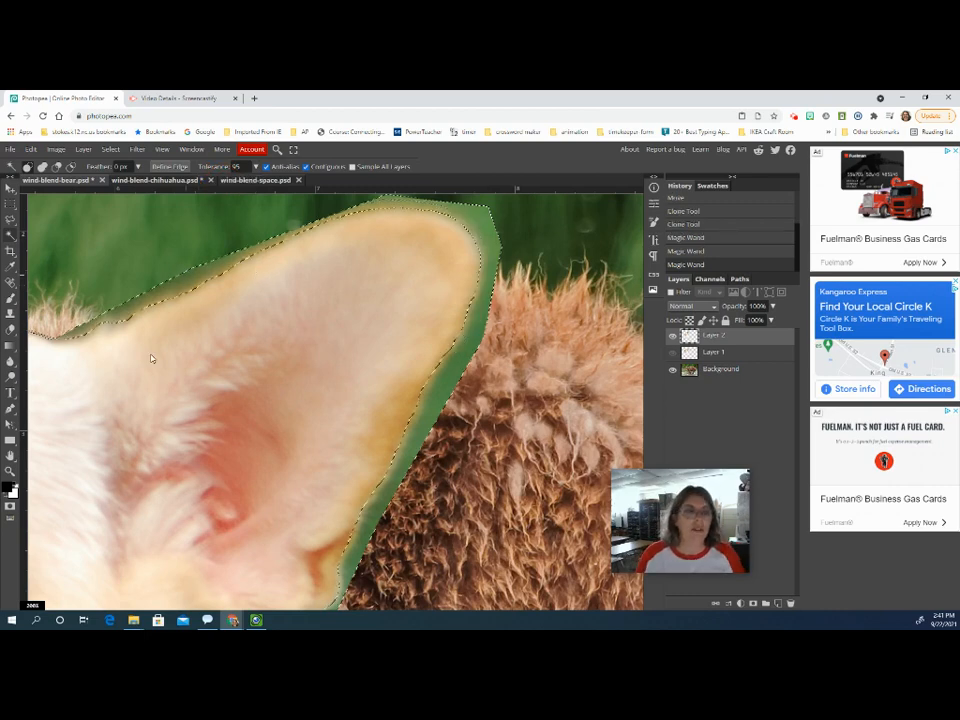
scroll(393, 460, "down", 3)
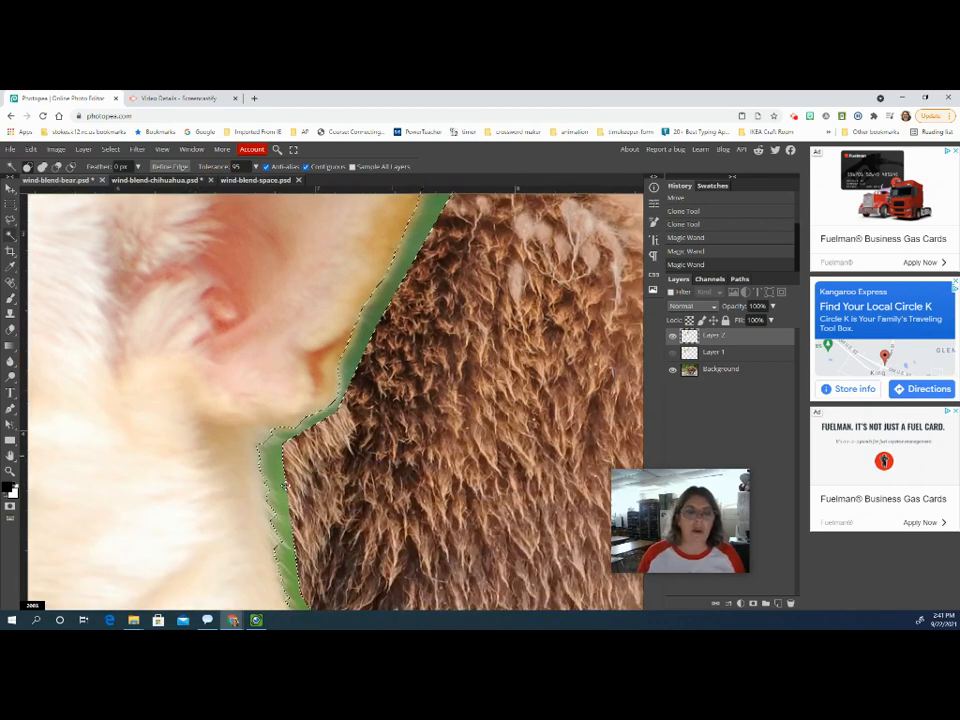
scroll(285, 484, "down", 3)
scroll(294, 493, "up", 8)
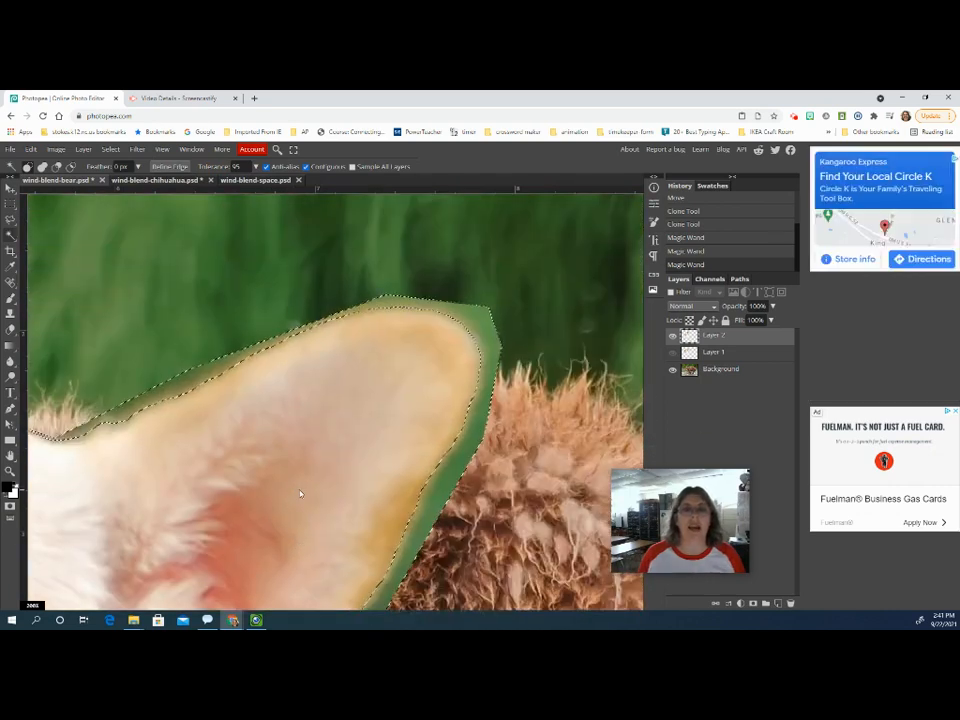
Step: Set the Magic Wand feather to 2 px and delete the selected green fringe from Layer 2
left_click(118, 167)
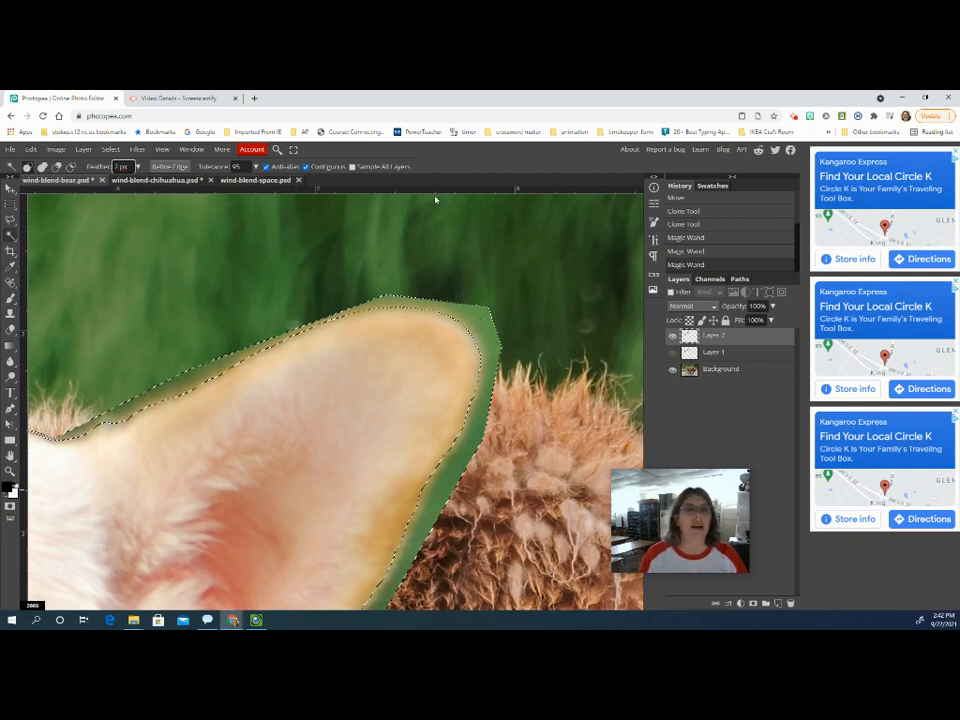
left_click(440, 160)
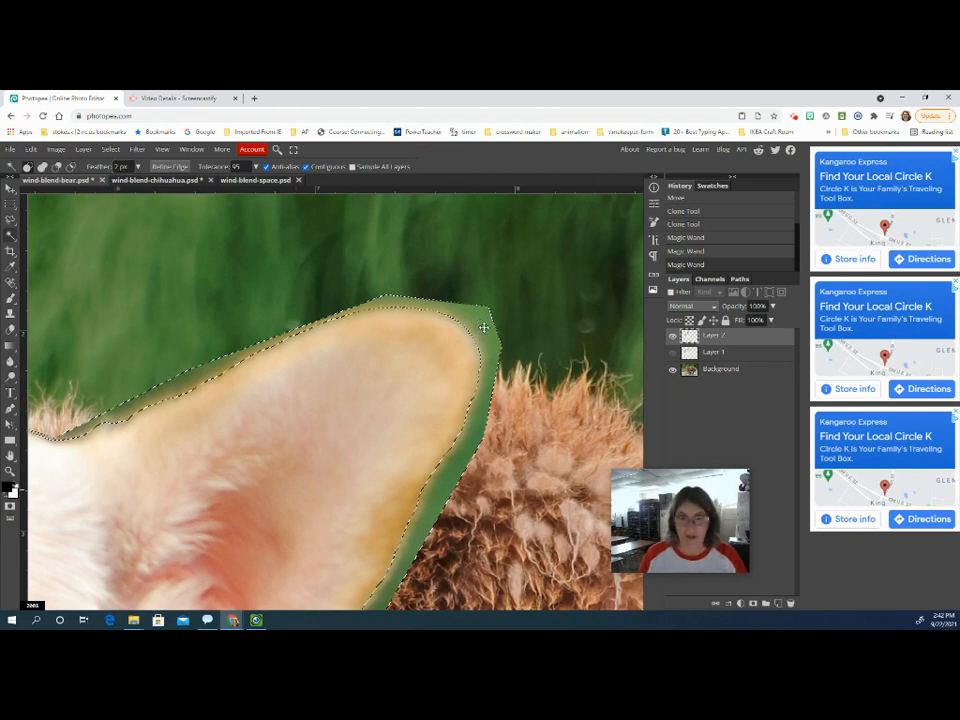
key("Delete")
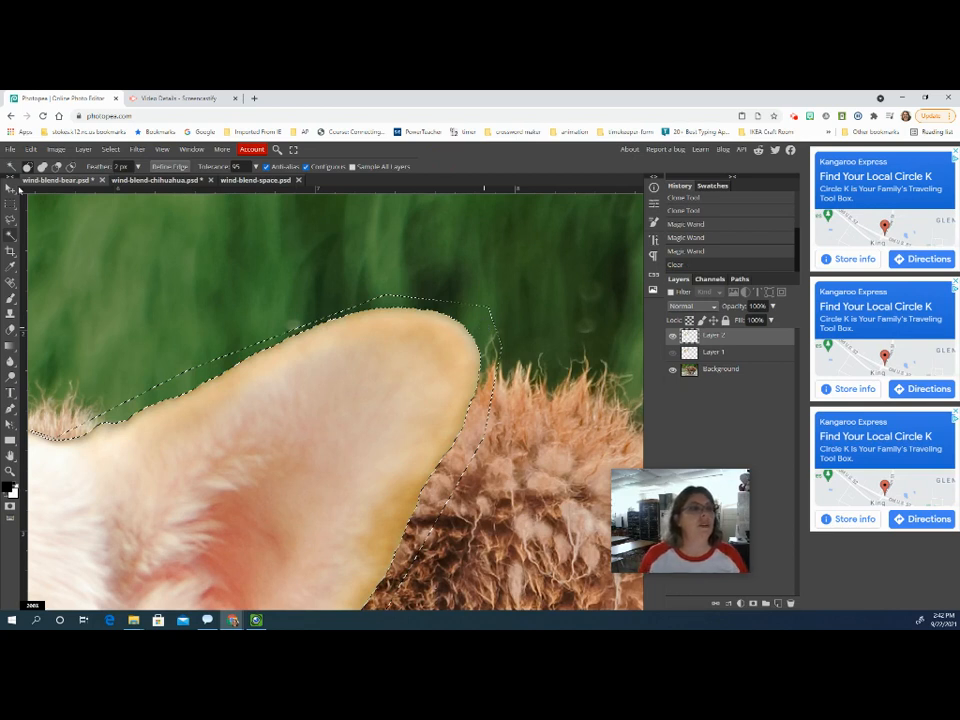
Step: Try to select the green fringe around the chihuahua's far ear and forehead with the Magic Wand at tolerance 95
left_click(10, 469)
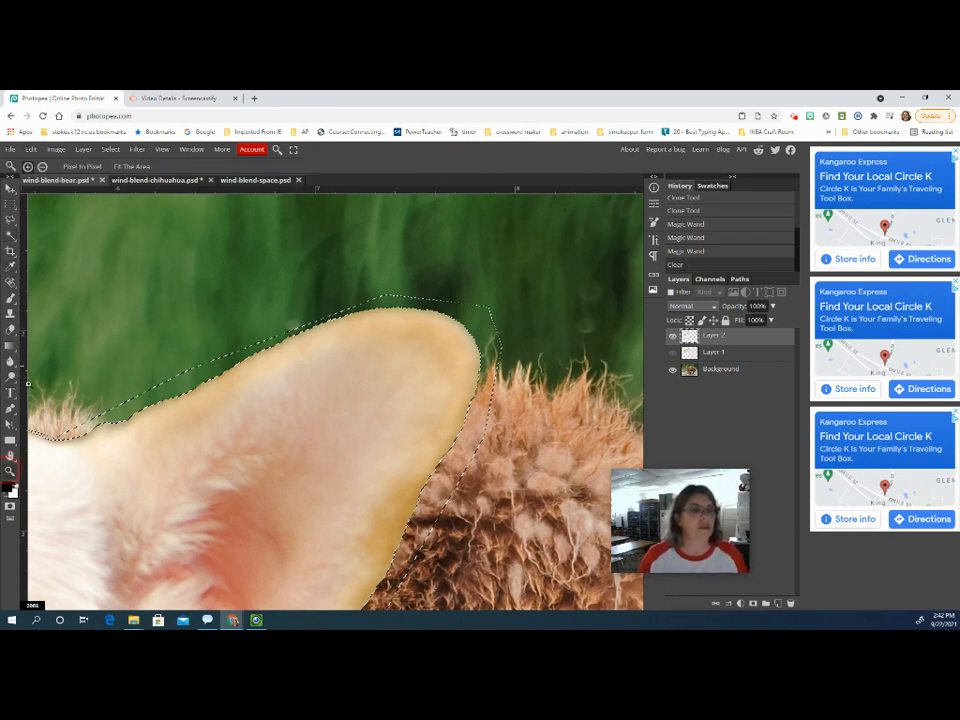
left_click(101, 261)
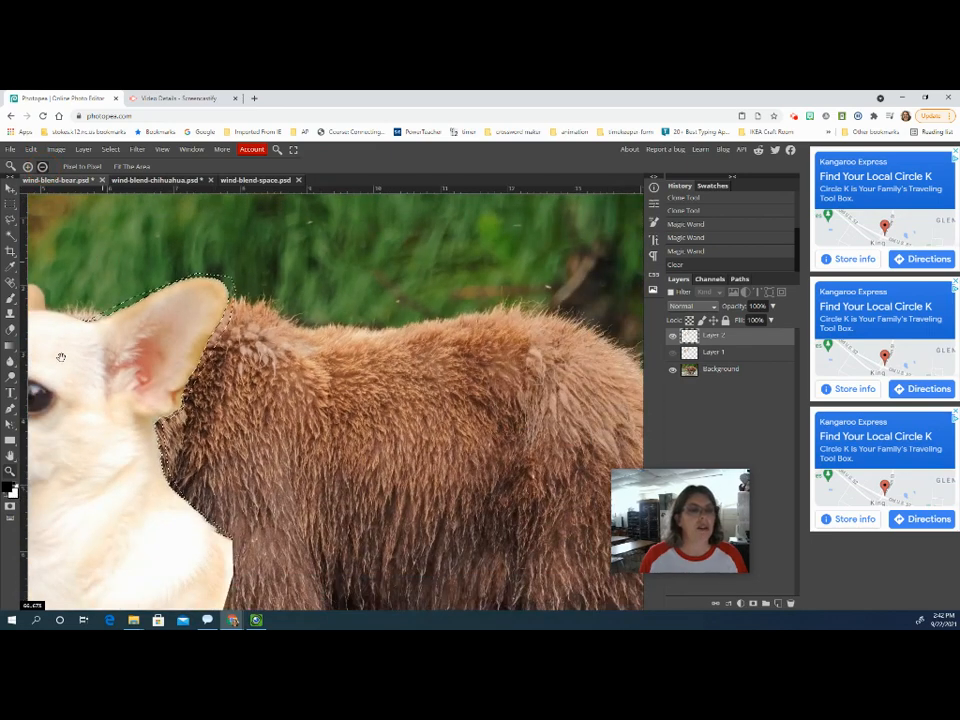
left_click_drag(61, 357, 373, 368)
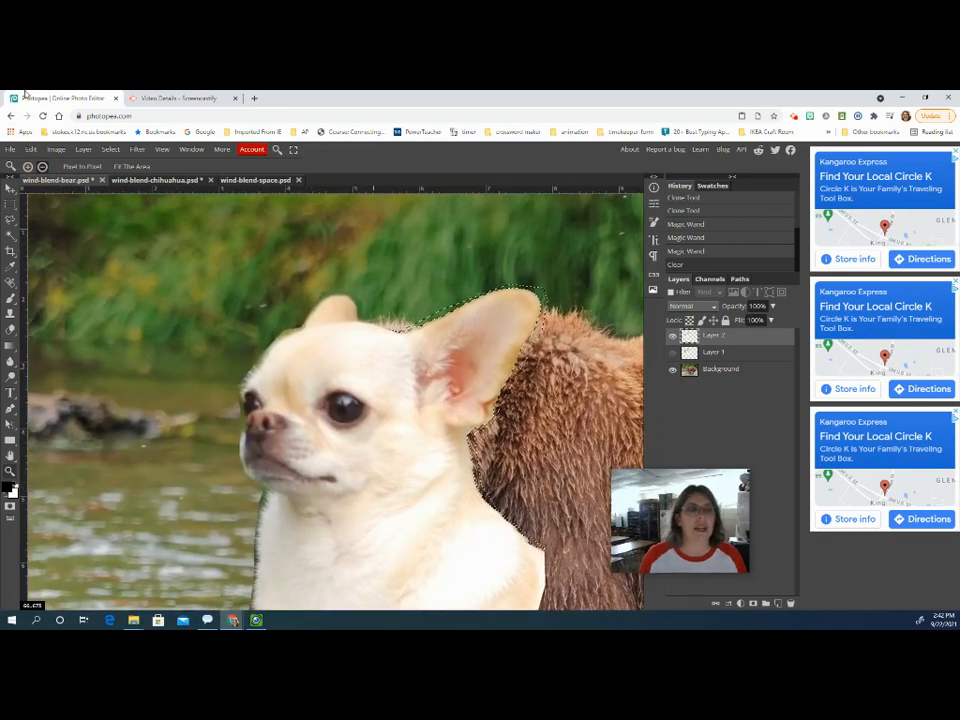
left_click(288, 354)
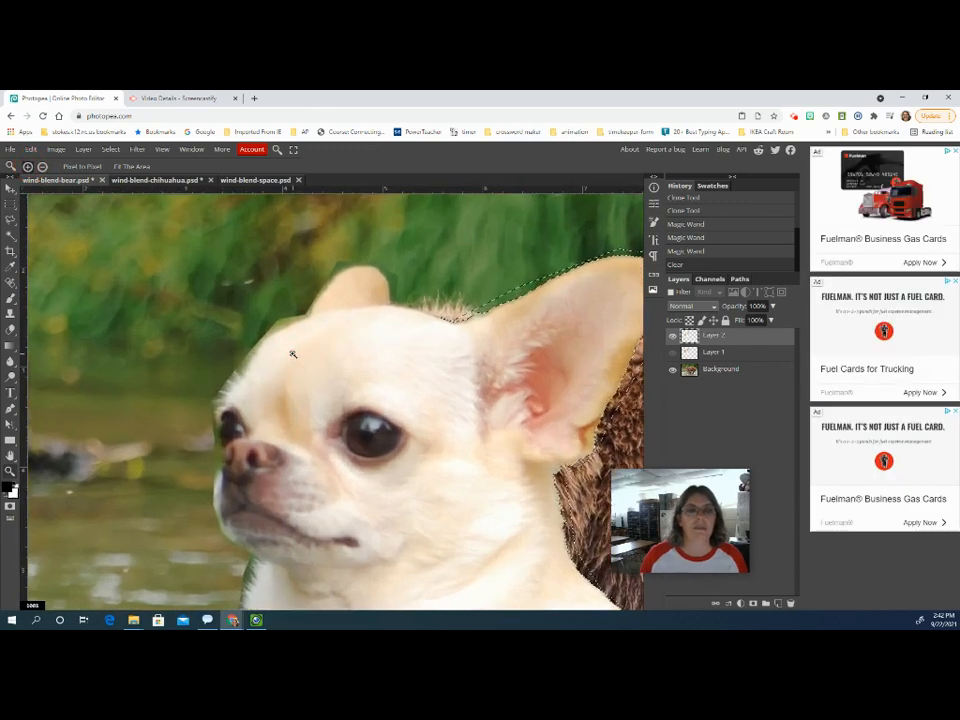
left_click(12, 237)
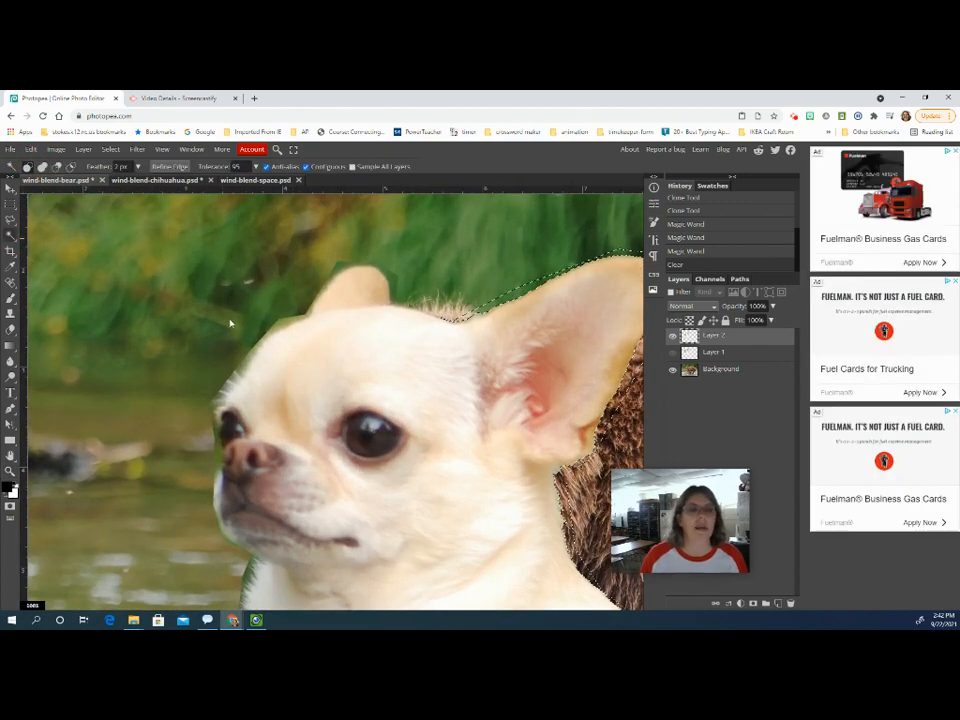
left_click(283, 323)
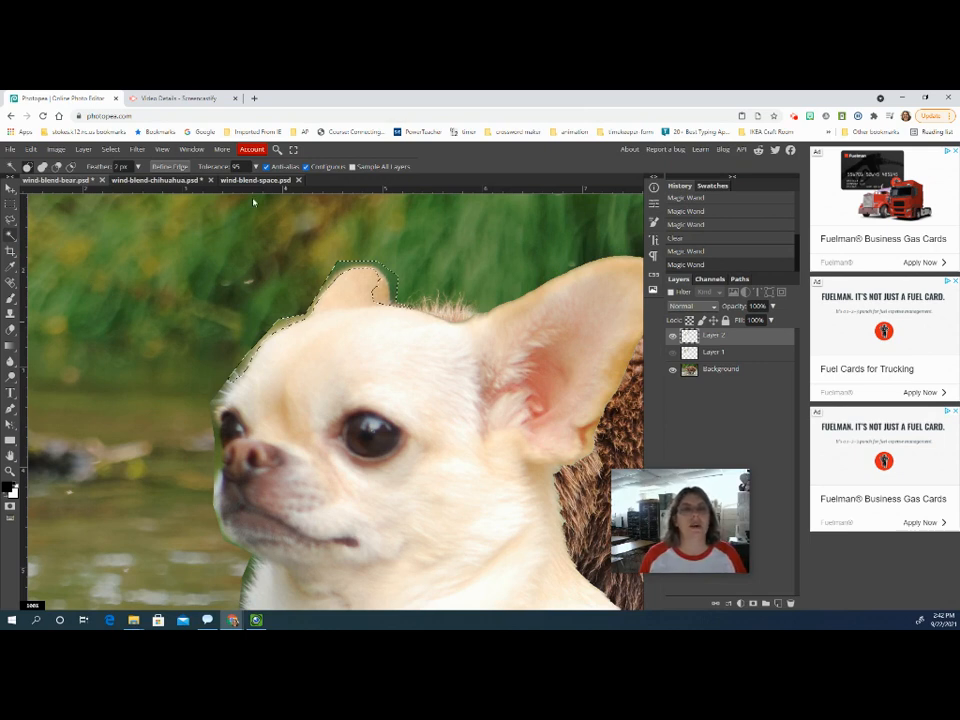
Step: Lower the Magic Wand tolerance to 26 and clear the current selection
left_click(257, 167)
left_click_drag(225, 184, 212, 185)
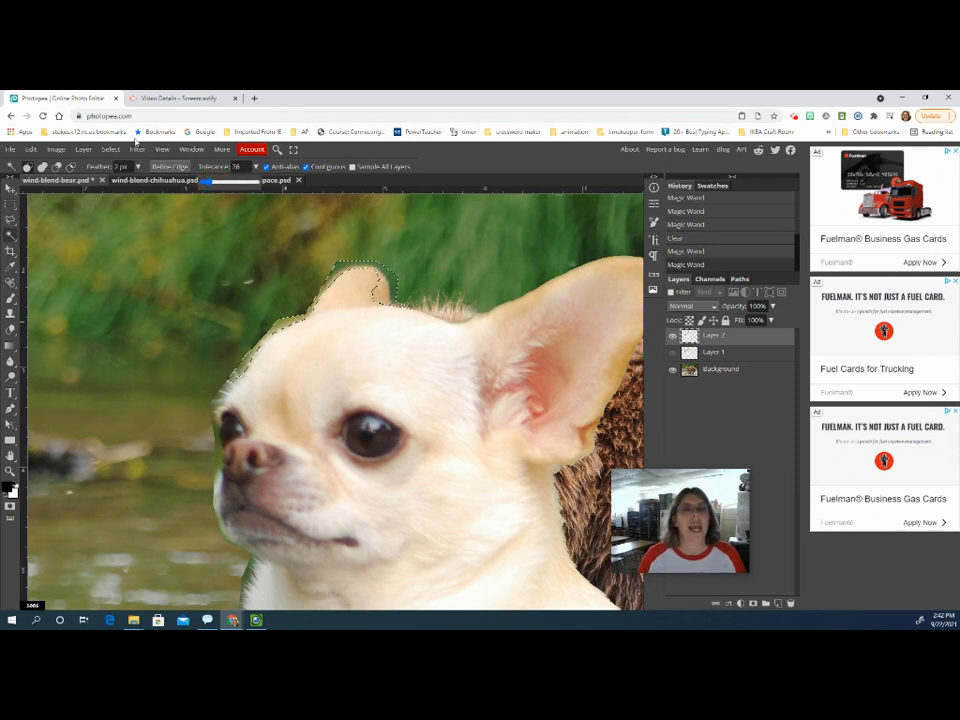
left_click(107, 150)
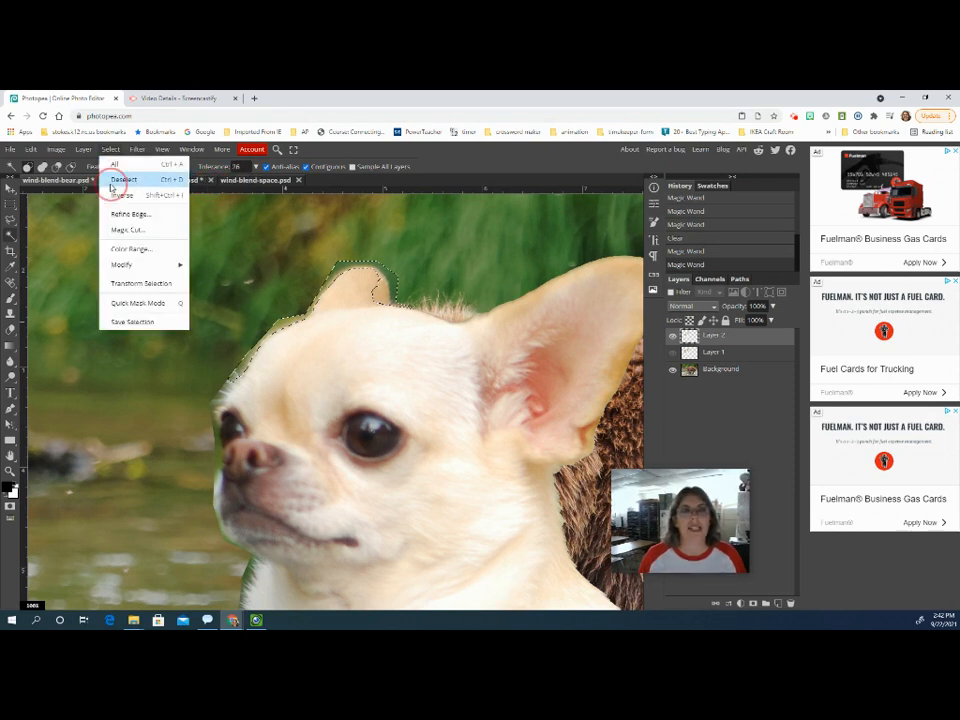
left_click(118, 178)
Step: Select and delete the green fringe around the far ear and the upper forehead, and clear the selection
left_click(393, 279)
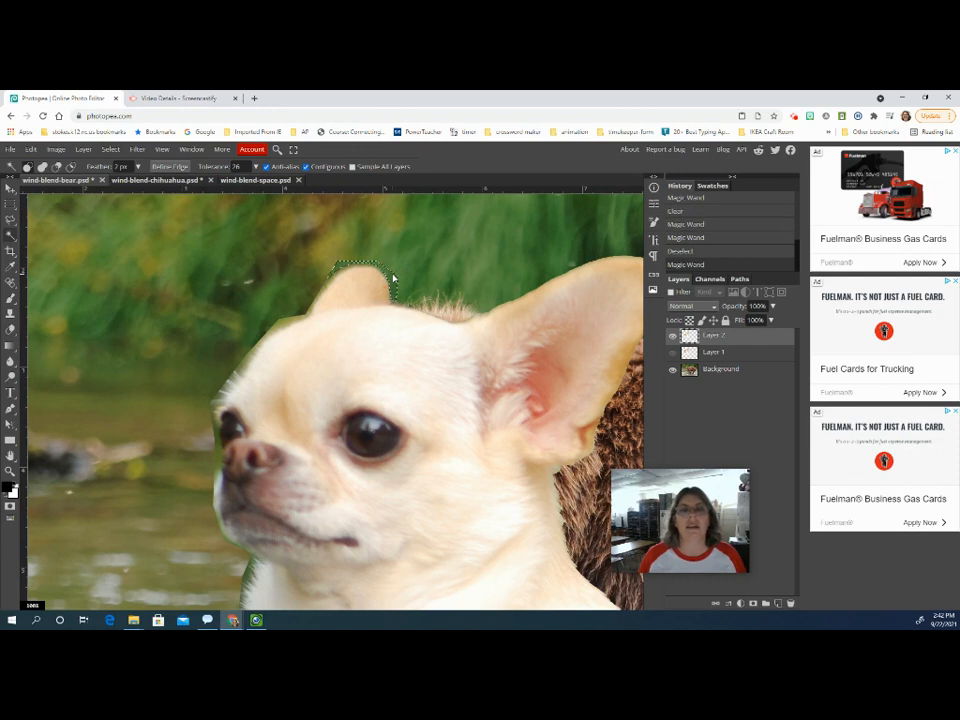
left_click(282, 325, "shift")
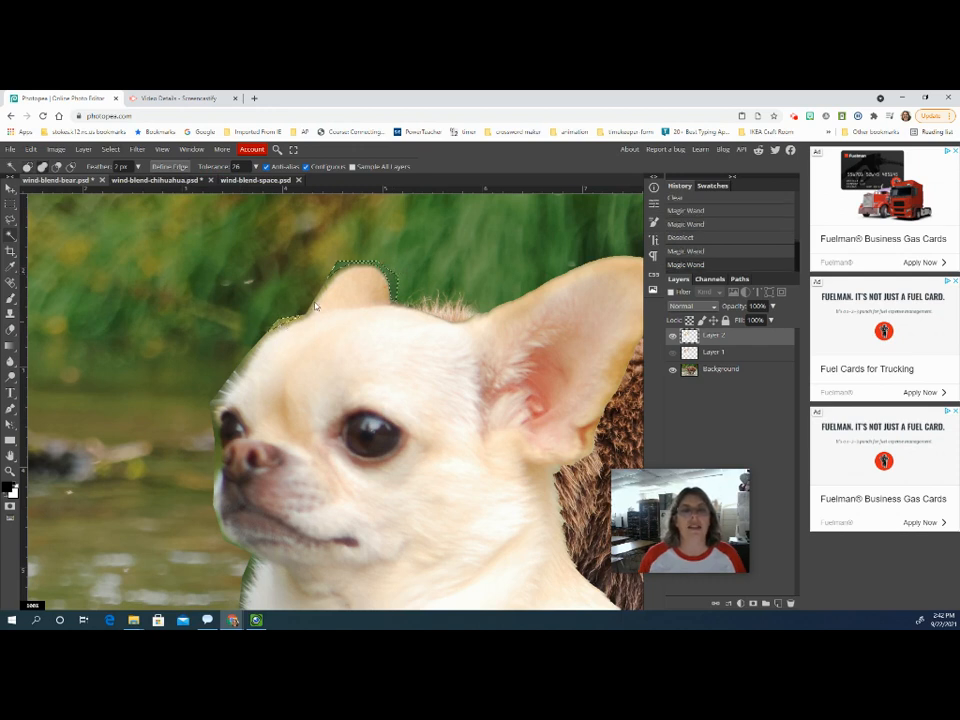
left_click(315, 306, "shift")
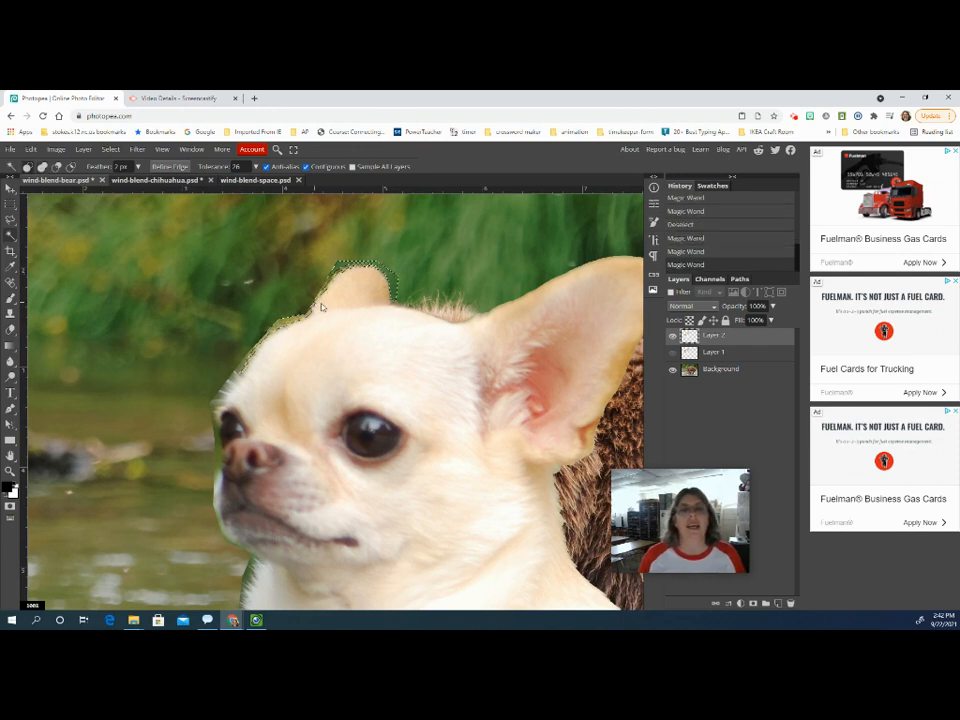
key("ctrl+z")
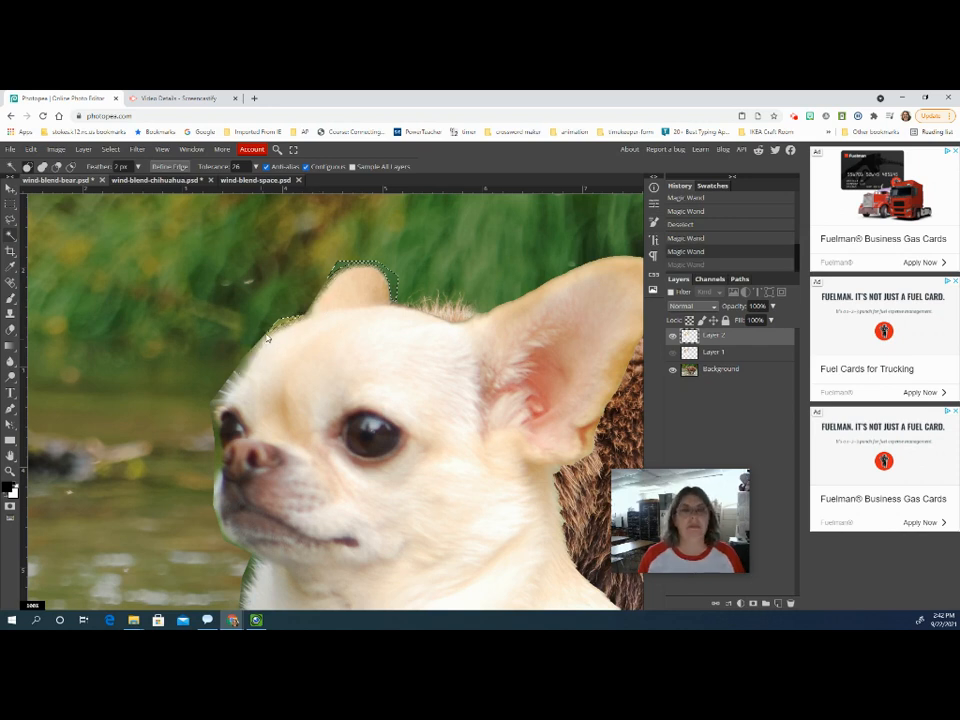
key("Delete")
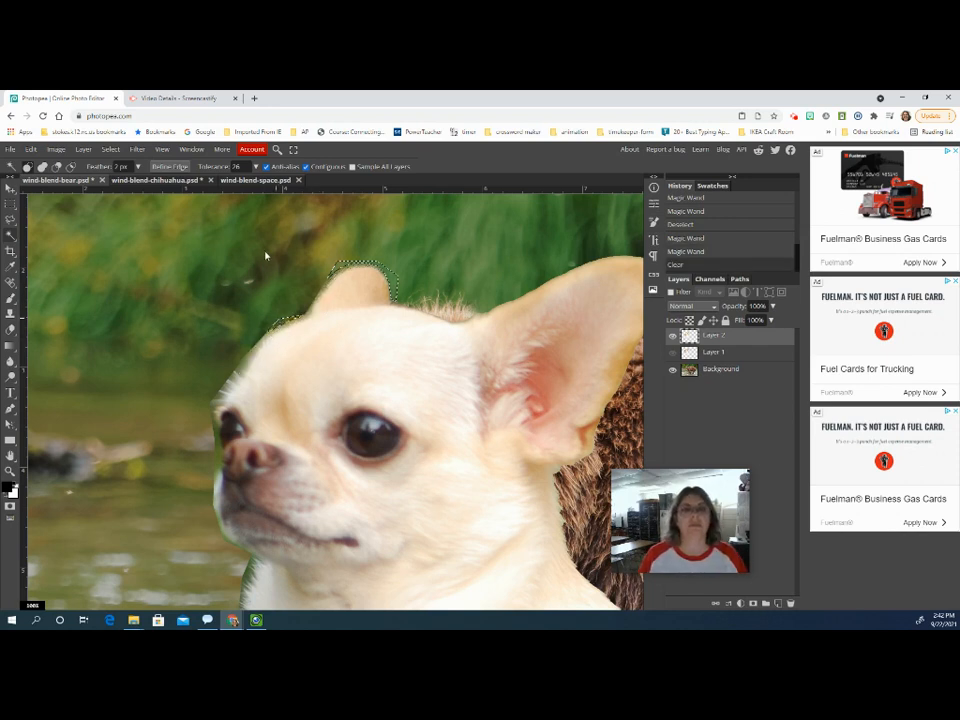
left_click(110, 149)
left_click(120, 178)
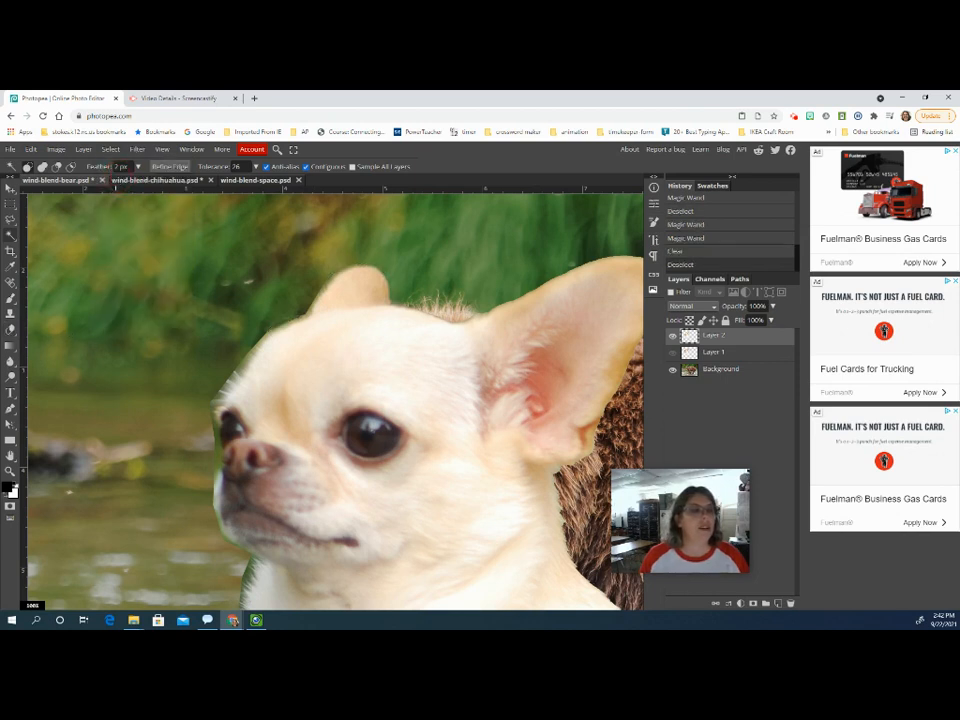
Step: Undo a test dab of the Eraser on the forehead edge and soften the Eraser to 29% hardness
left_click(9, 329)
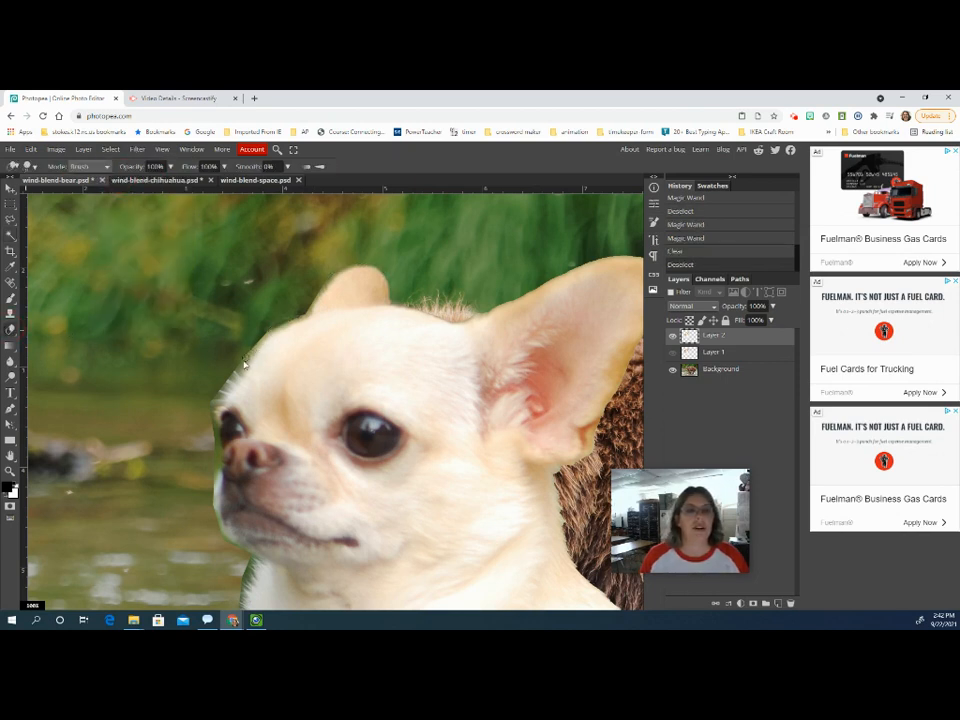
left_click(242, 365)
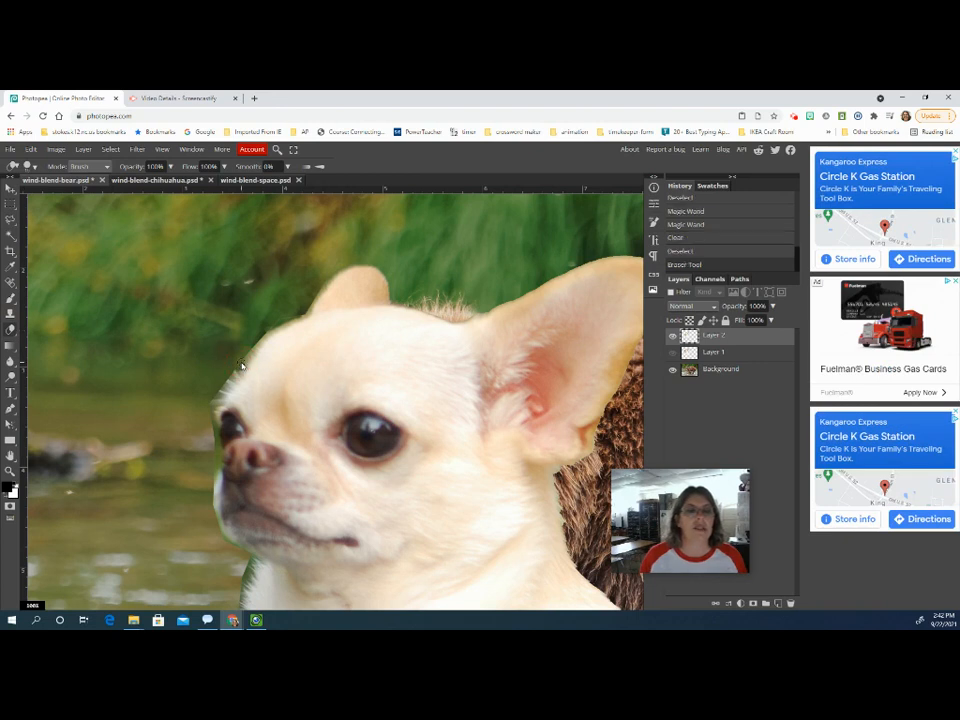
key("ctrl+z")
left_click(29, 166)
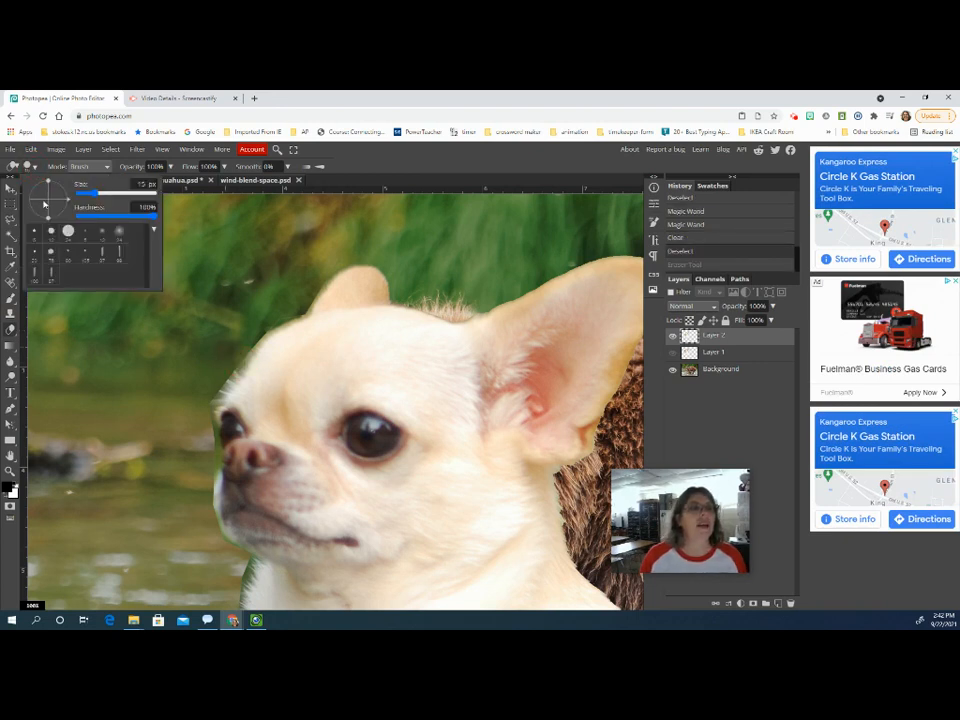
left_click(101, 217)
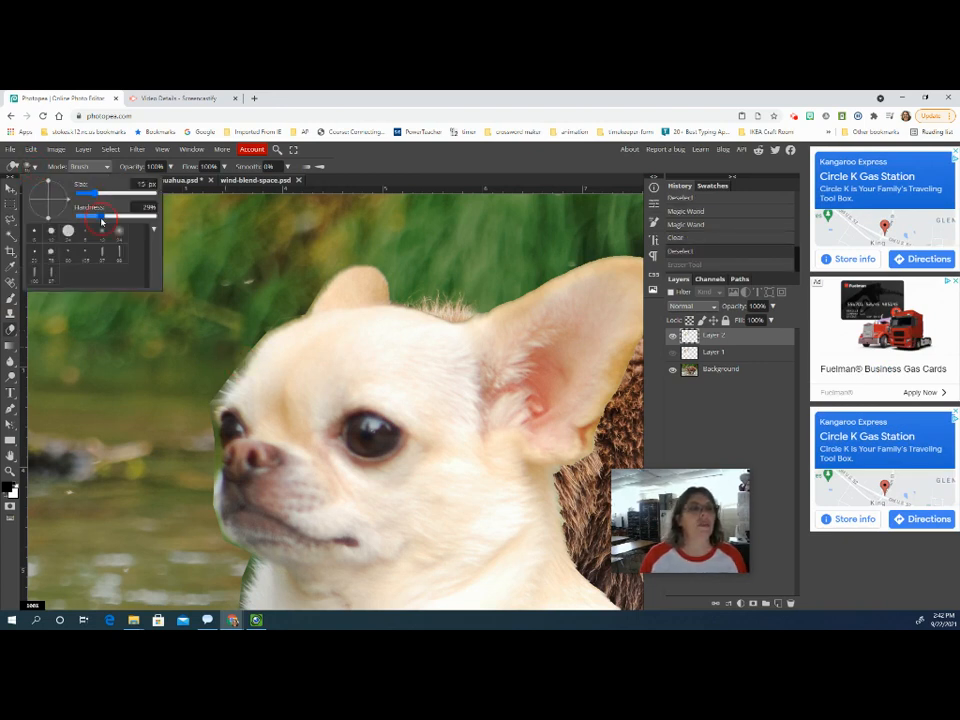
left_click(183, 278)
Step: Erase the remaining green fringe on Layer 2 along the chihuahua's forehead and up the outer edge of the far ear
left_click(242, 361)
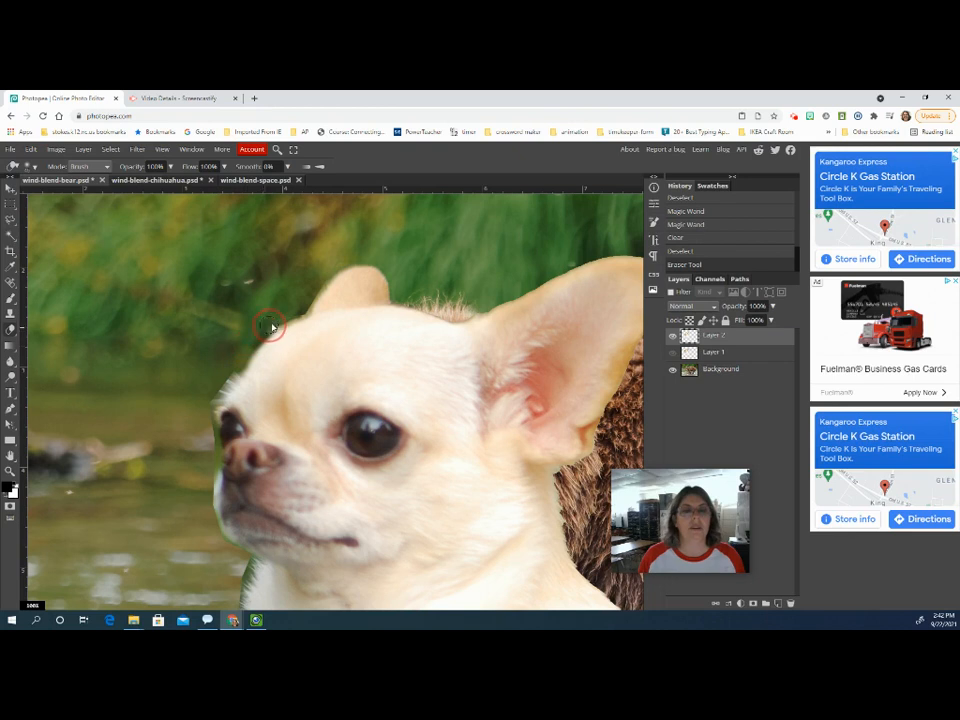
left_click(300, 307)
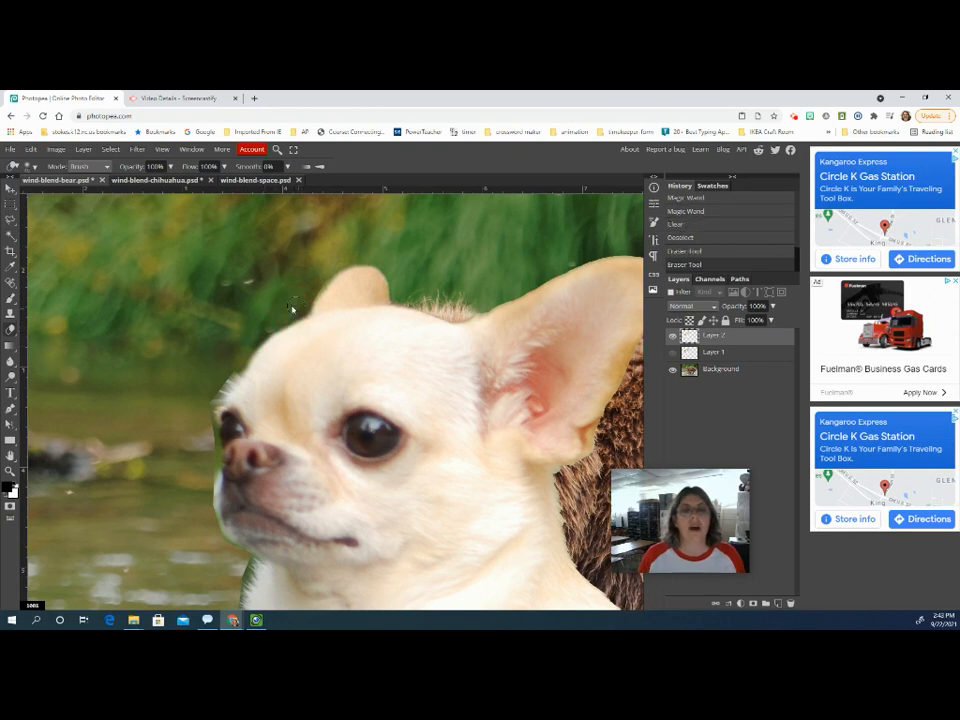
left_click(306, 307)
left_click(334, 268)
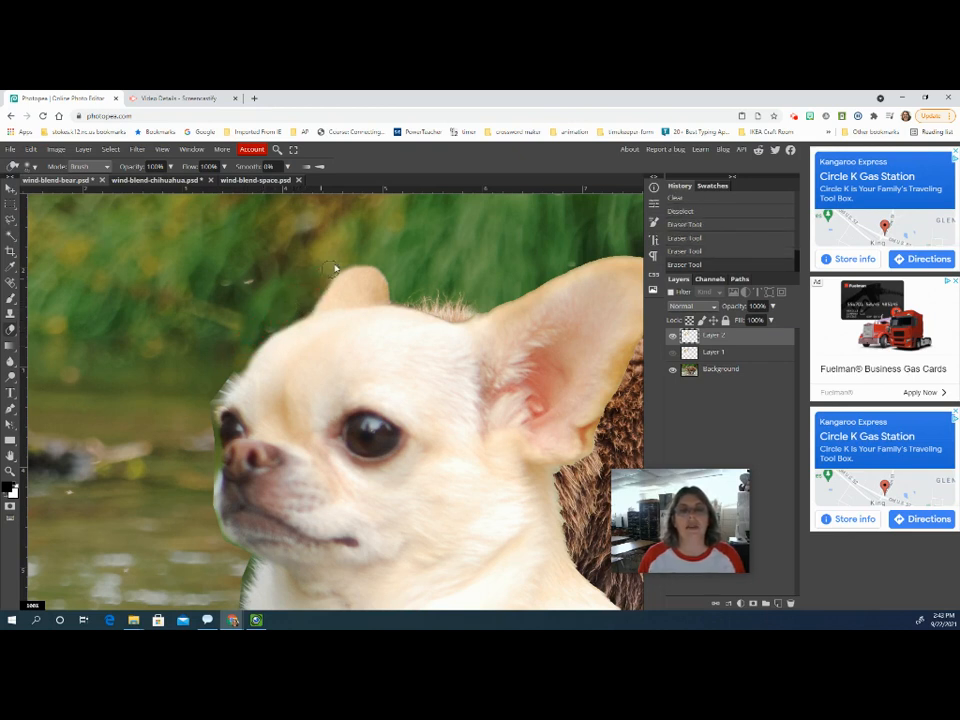
left_click(337, 265)
Step: Erase the green and dark fringe beside the far eye, below the chin and down the front edge of the chest
scroll(268, 266, "down", 3)
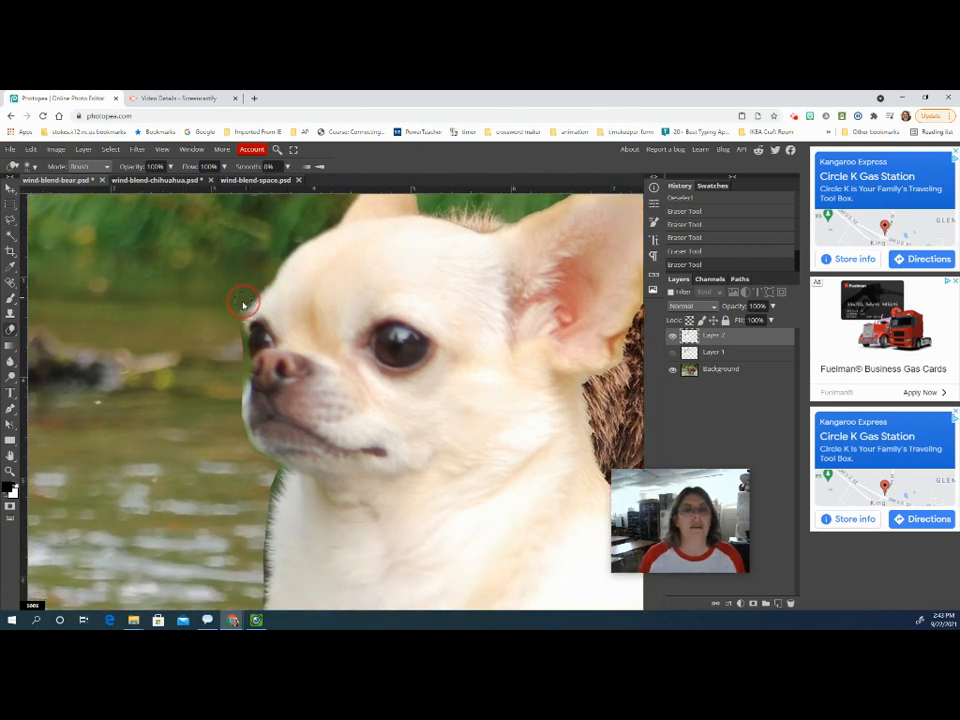
left_click(237, 316)
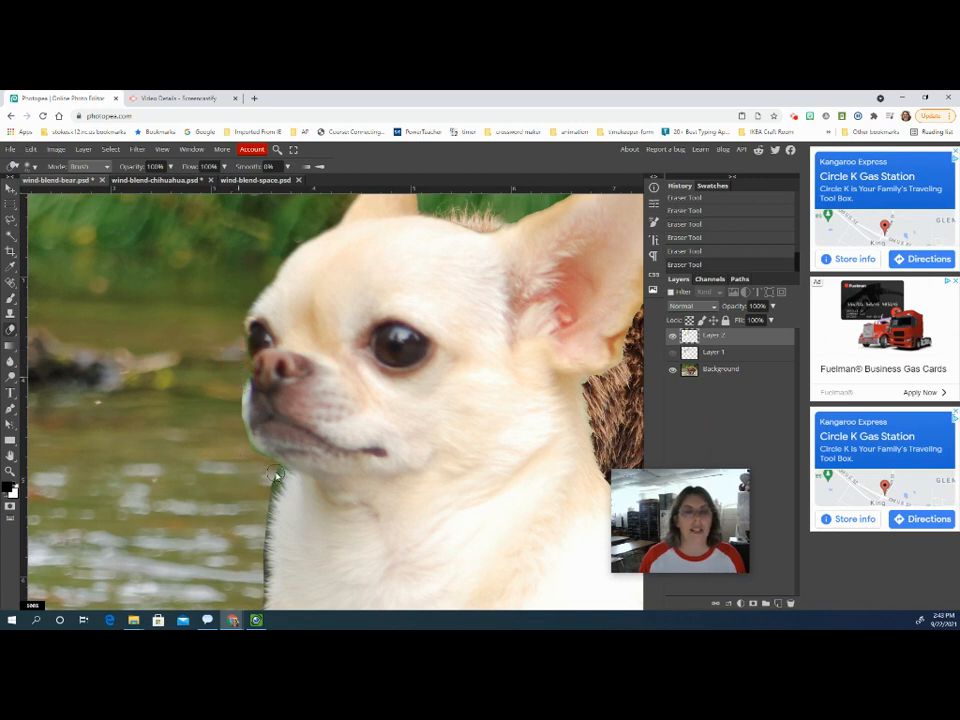
left_click_drag(276, 474, 268, 500)
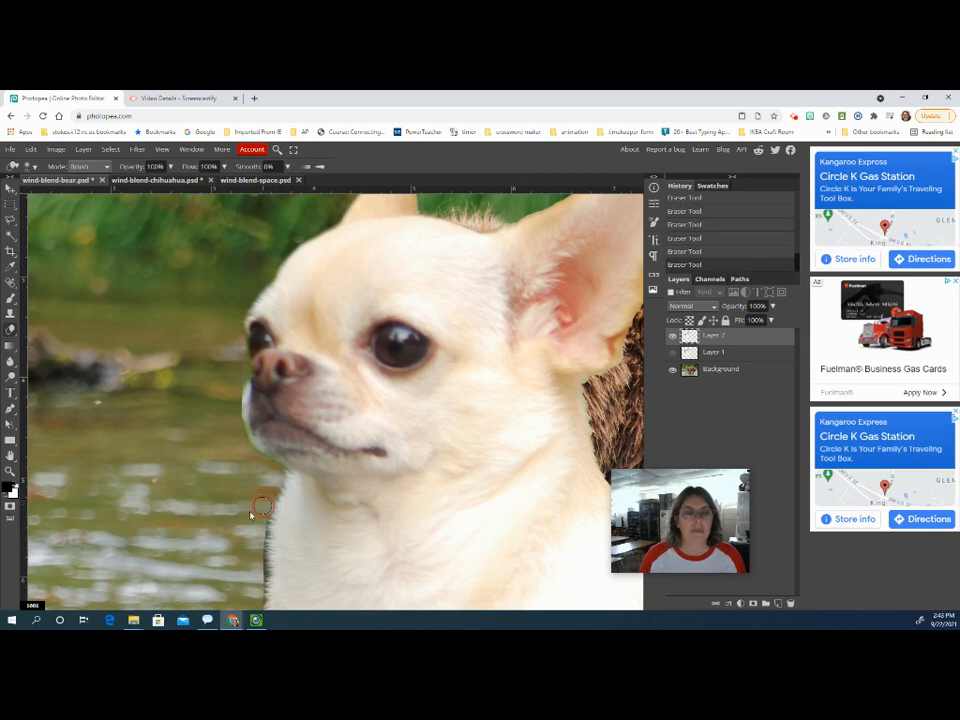
scroll(187, 382, "down", 3)
mouse_move(241, 372)
left_mouse_down()
mouse_move(228, 530)
mouse_move(248, 556)
mouse_move(206, 452)
mouse_move(229, 470)
mouse_move(257, 561)
mouse_move(365, 578)
left_mouse_up()
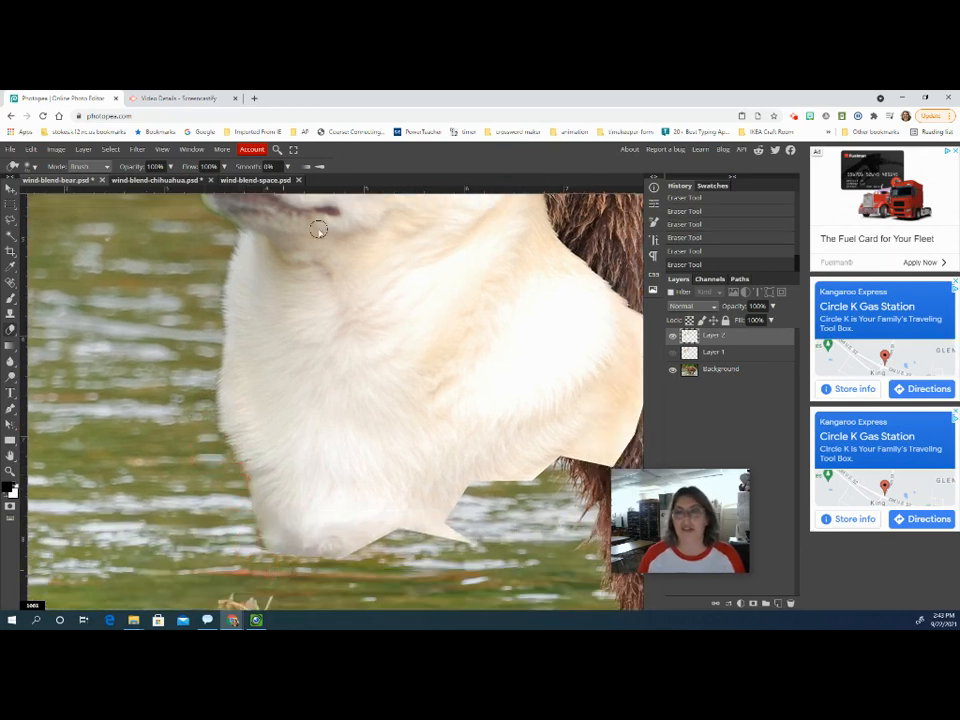
Step: Erase the thin green outline around the muzzle and chin and along the nose at close range
left_click_drag(364, 327, 404, 566)
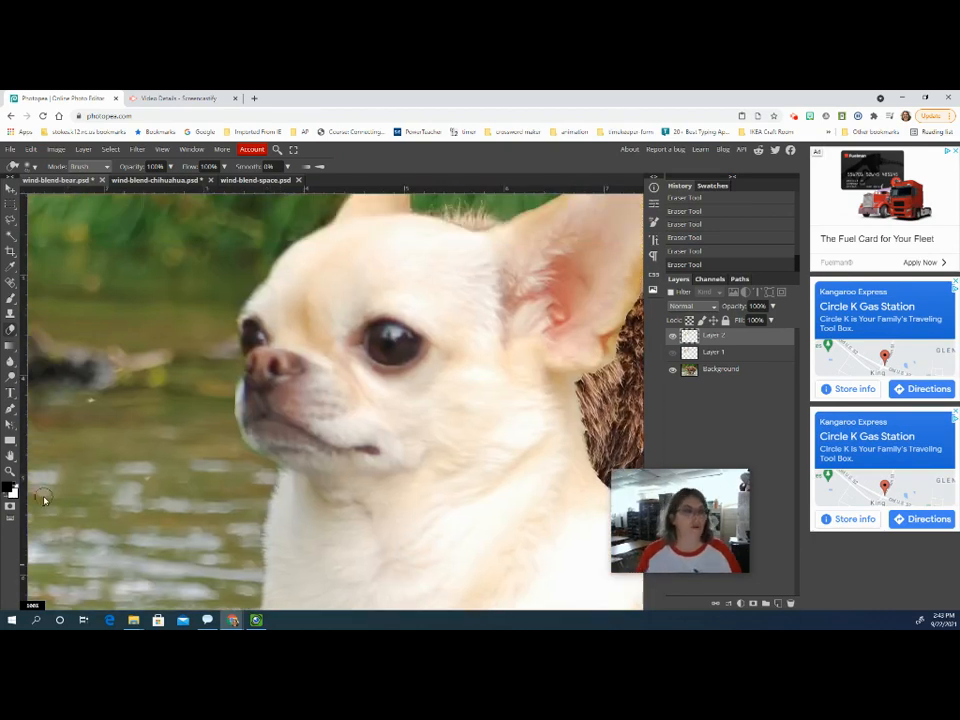
key("z")
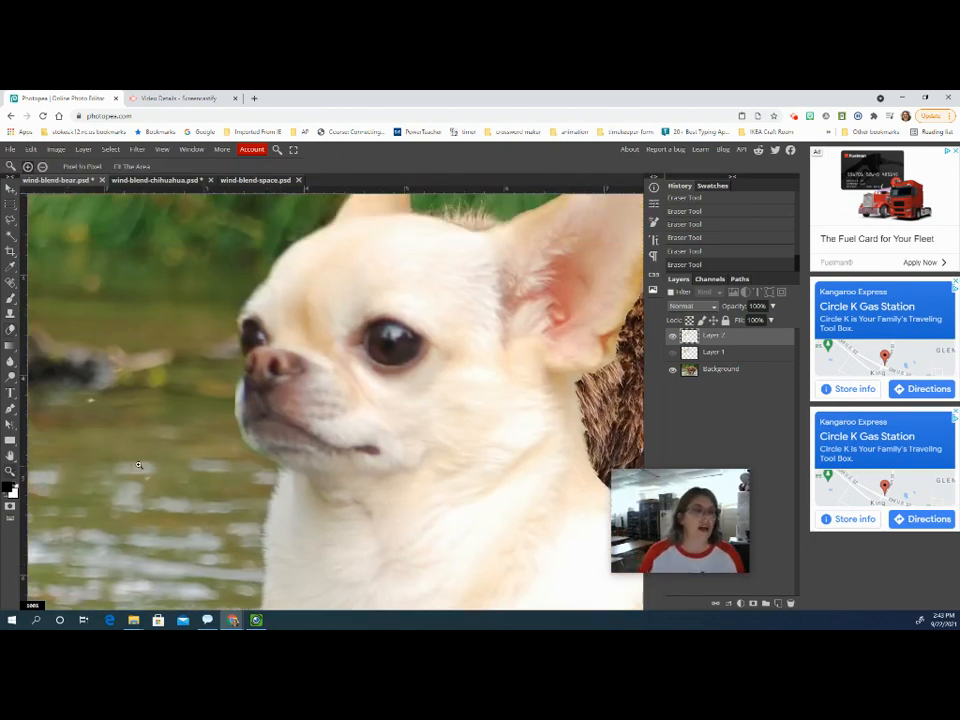
left_click(256, 437)
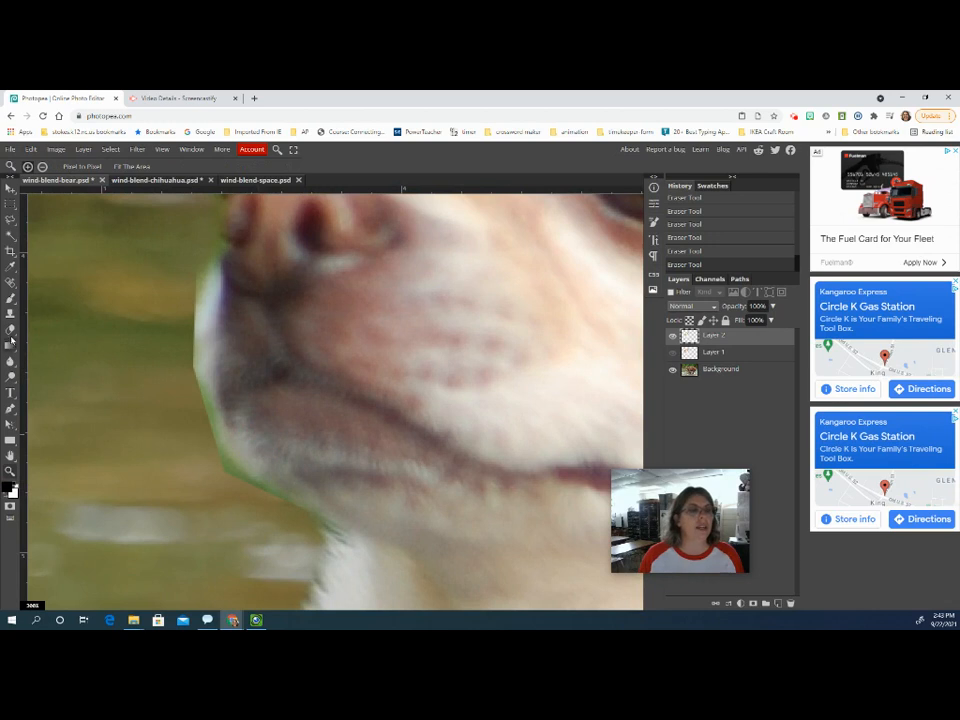
left_click(10, 338)
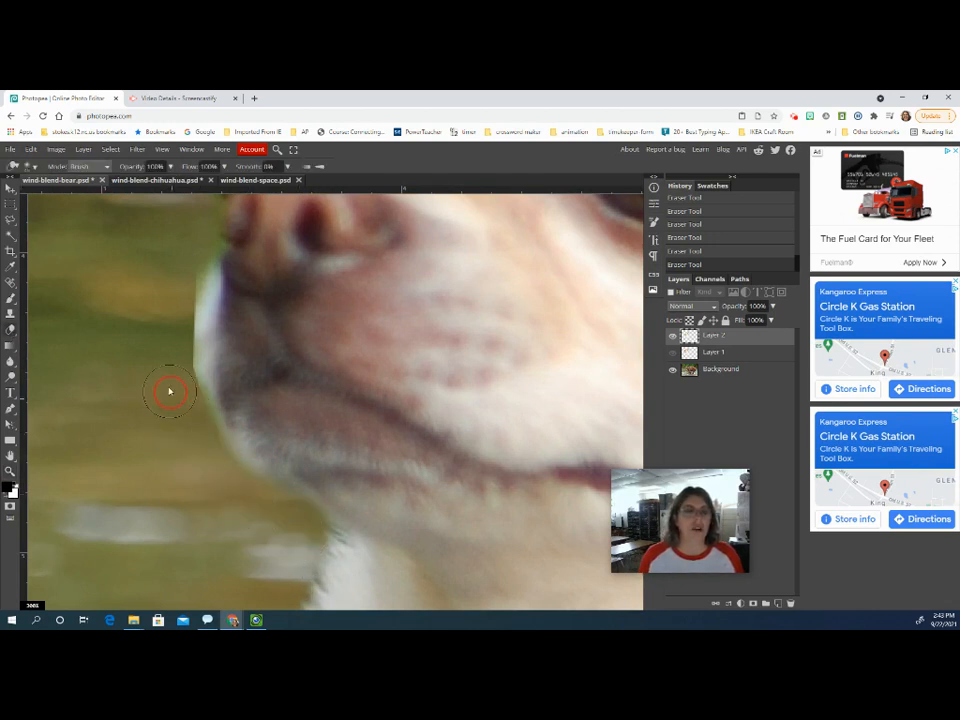
left_click_drag(181, 439, 210, 540)
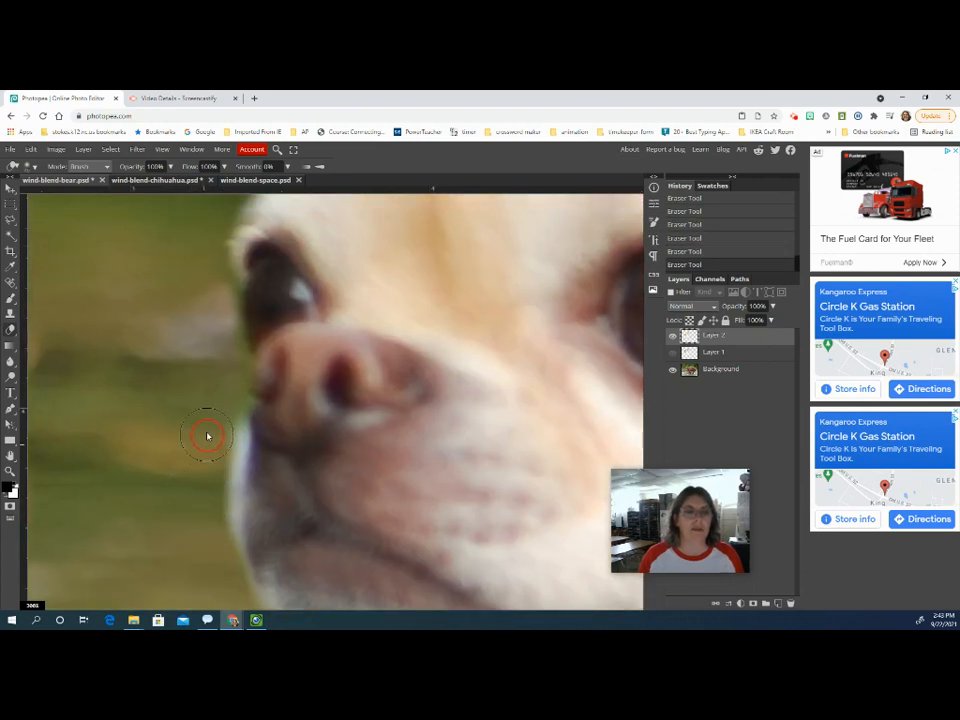
left_click_drag(211, 374, 192, 540)
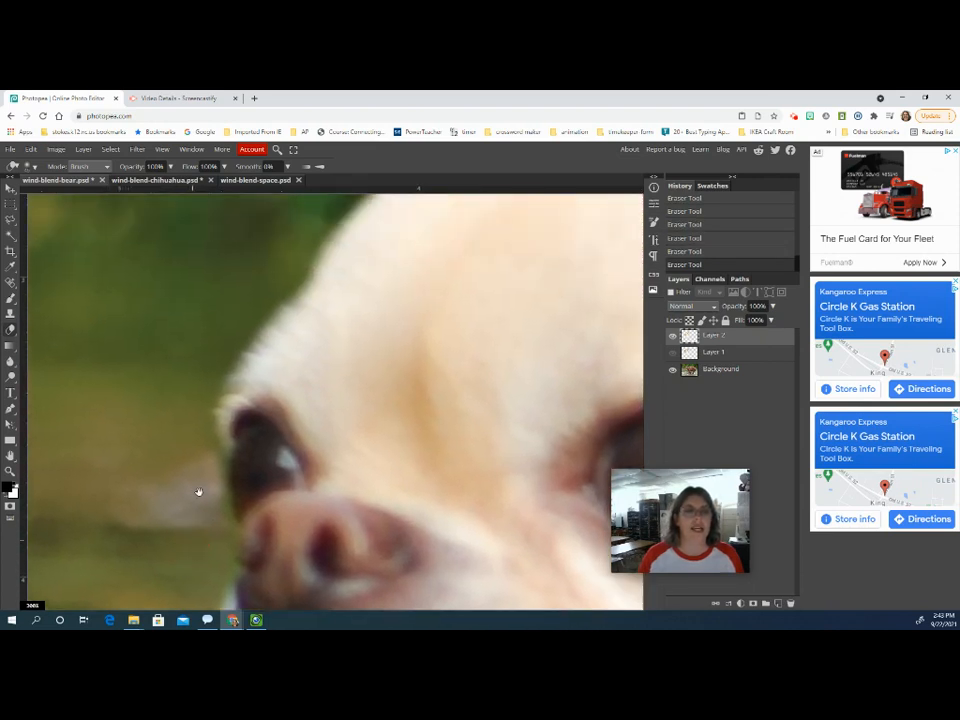
left_click_drag(295, 194, 204, 369)
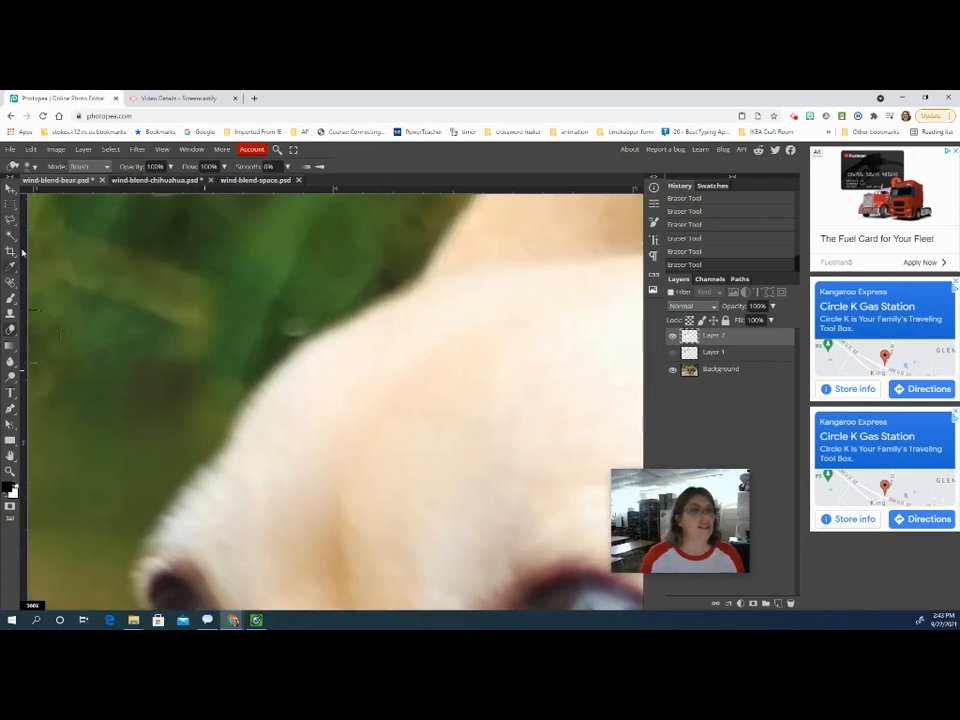
Step: Check the whiskers in wind-blend-chihuahua.psd, and set up a 1 px white Brush in wind-blend-bear.psd
left_click(10, 471)
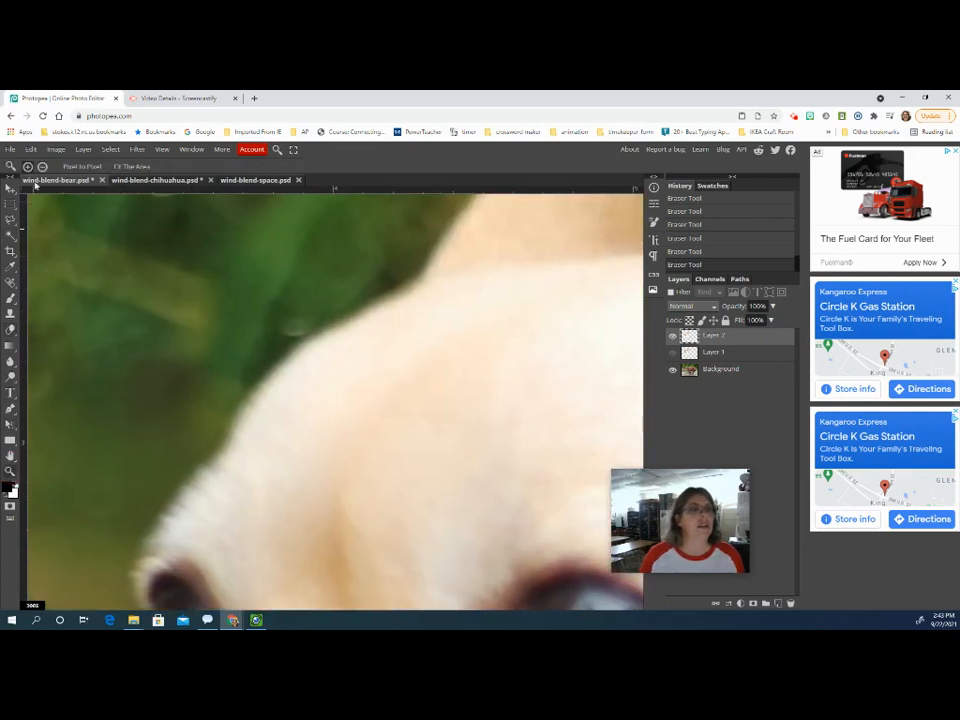
scroll(231, 323, "down", 5)
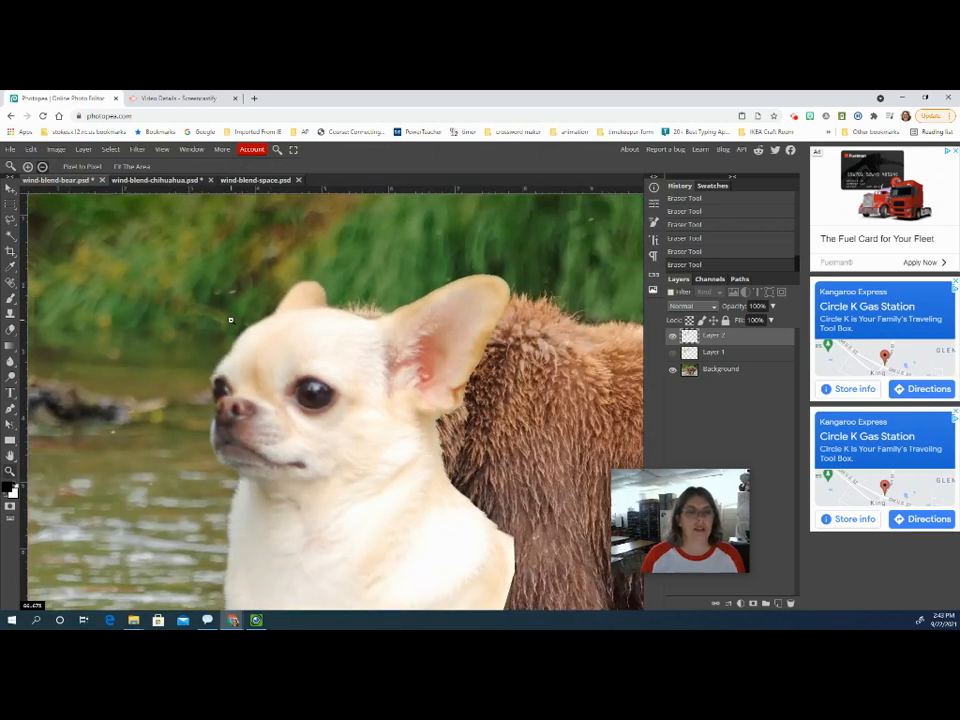
left_click(135, 182)
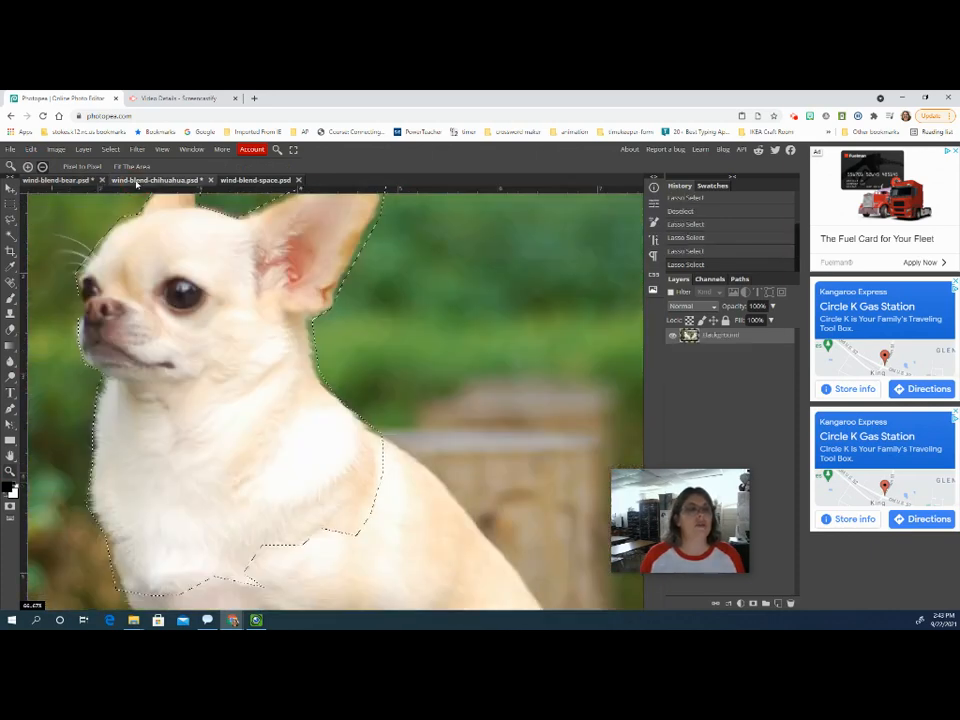
left_click(56, 181)
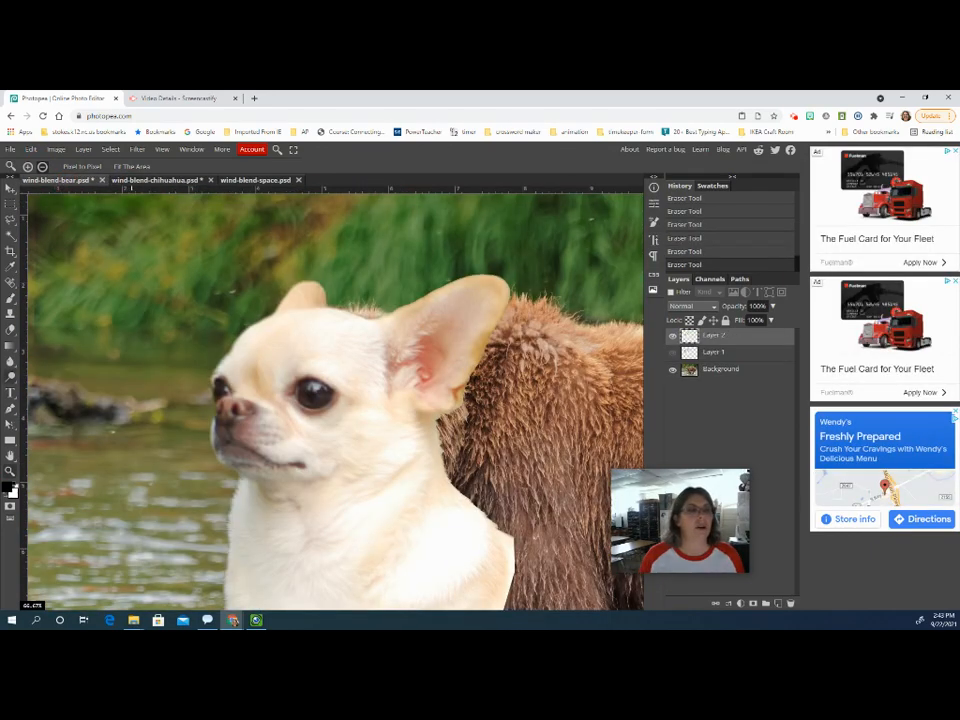
left_click(11, 300)
left_click(37, 168)
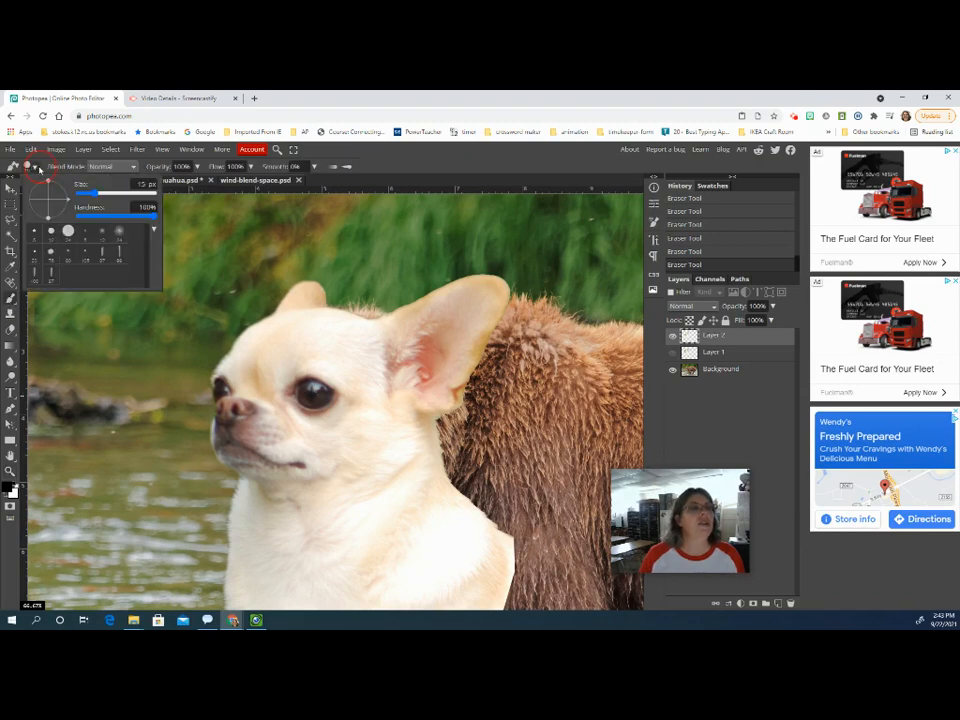
left_click(34, 234)
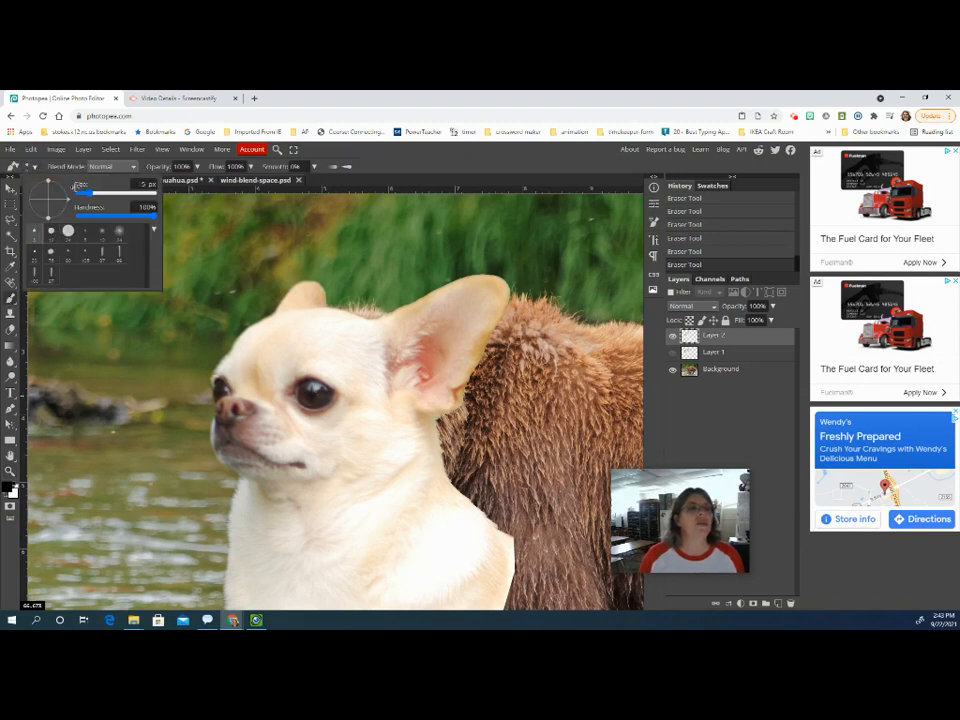
left_click(79, 195)
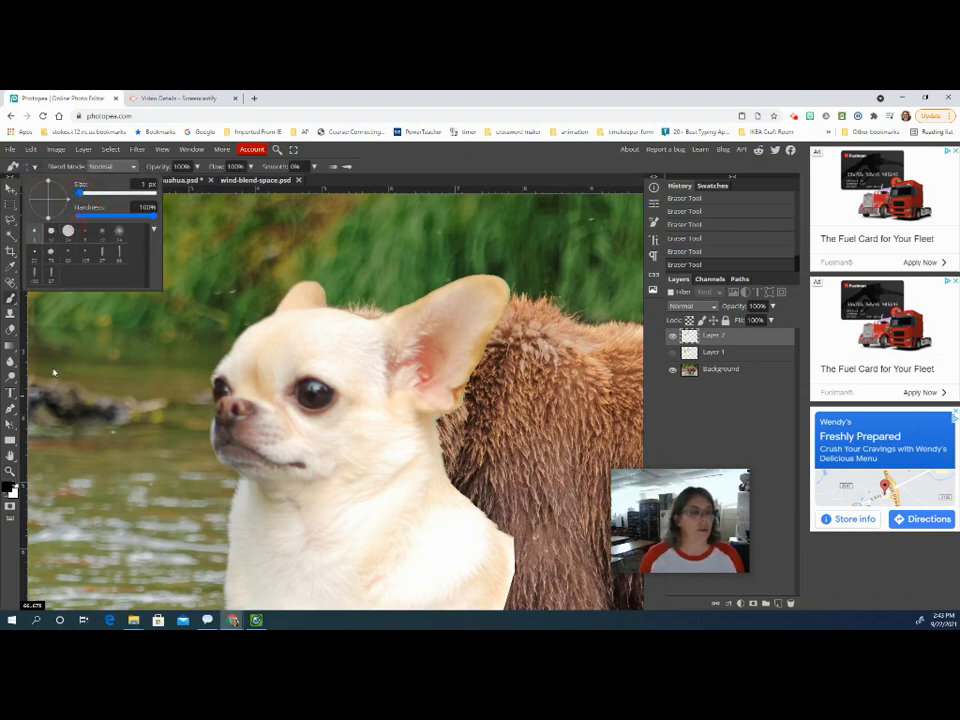
left_click(15, 487)
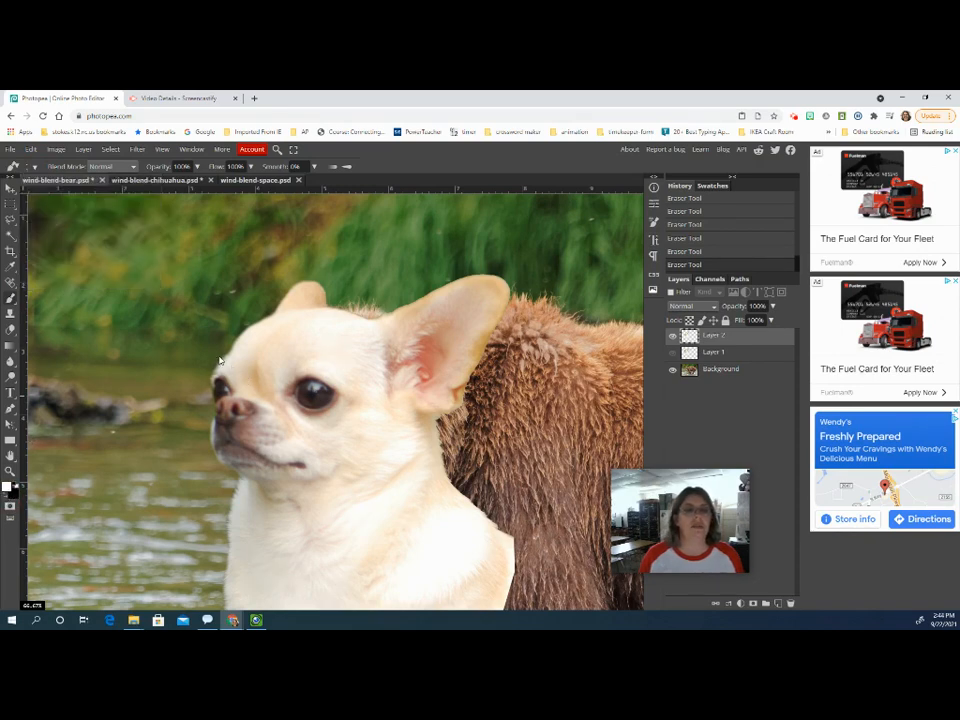
Step: Undo the trial whiskers painted on Layer 2 and paint fine curved white whiskers above the far eye on a new layer
left_click_drag(182, 340, 231, 363)
key("ctrl+z")
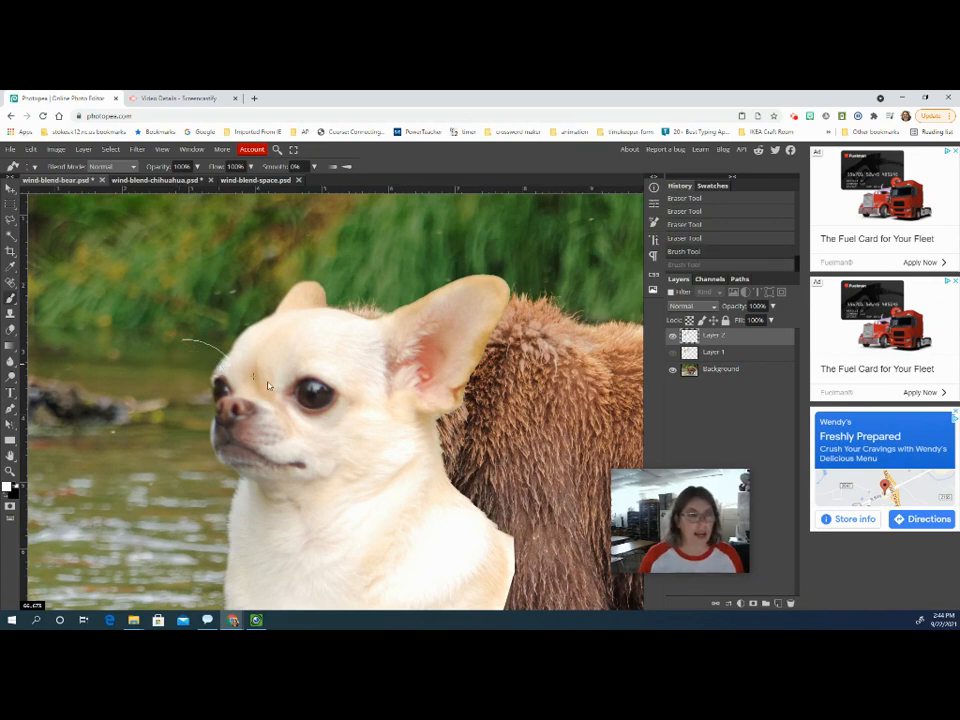
left_click(779, 603)
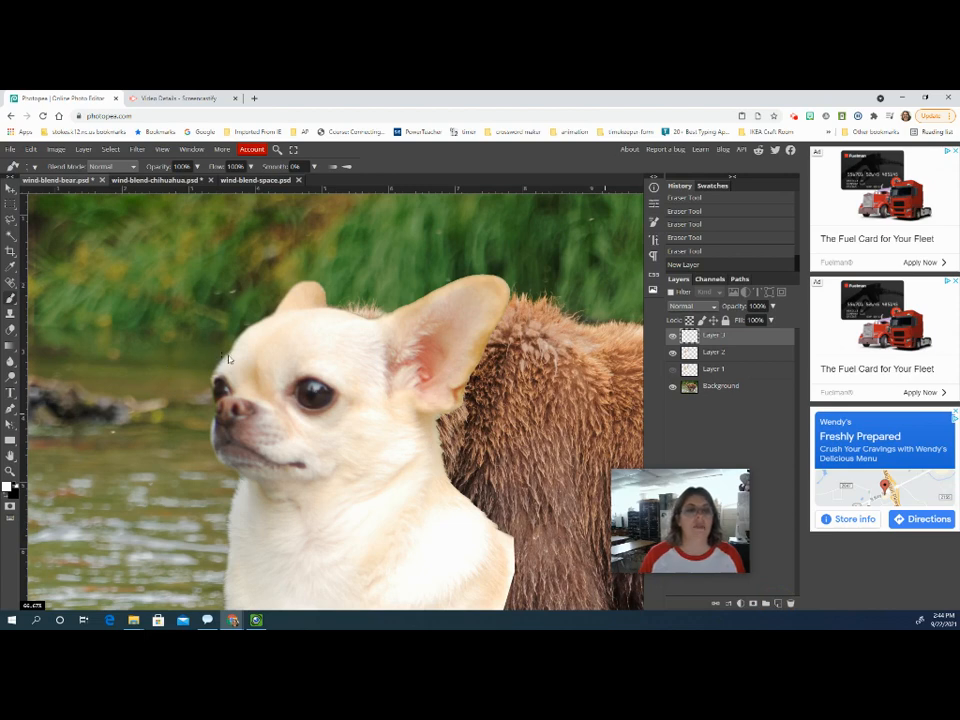
mouse_move(222, 350)
left_mouse_down()
mouse_move(183, 337)
mouse_move(208, 354)
mouse_move(174, 351)
left_mouse_up()
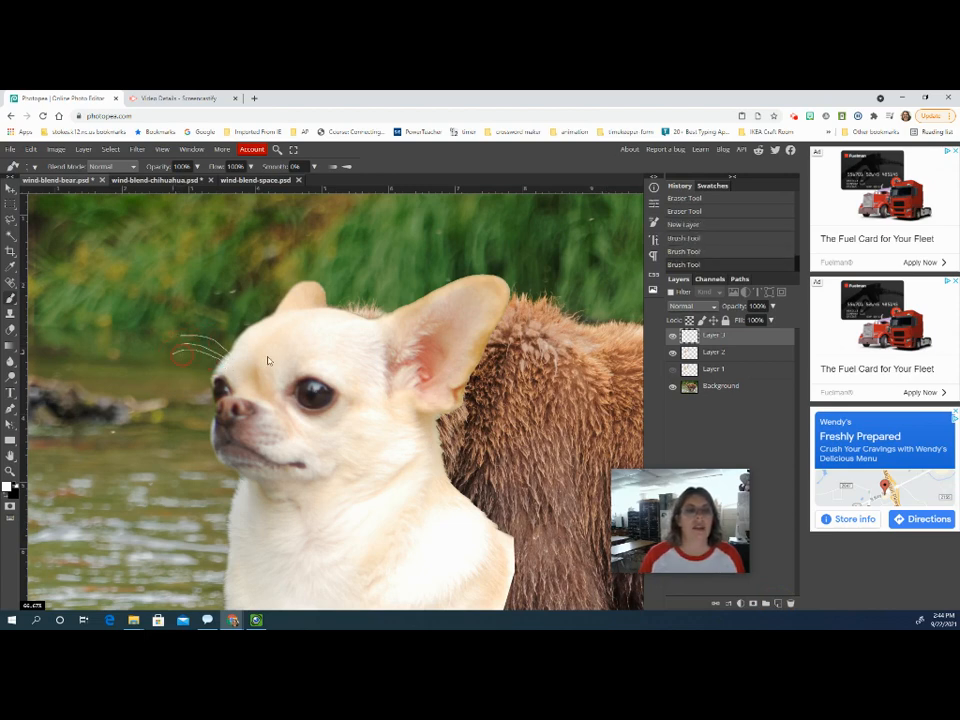
Step: Lower the whisker layer's opacity to 38% and check the result against the whole picture
left_click(772, 305)
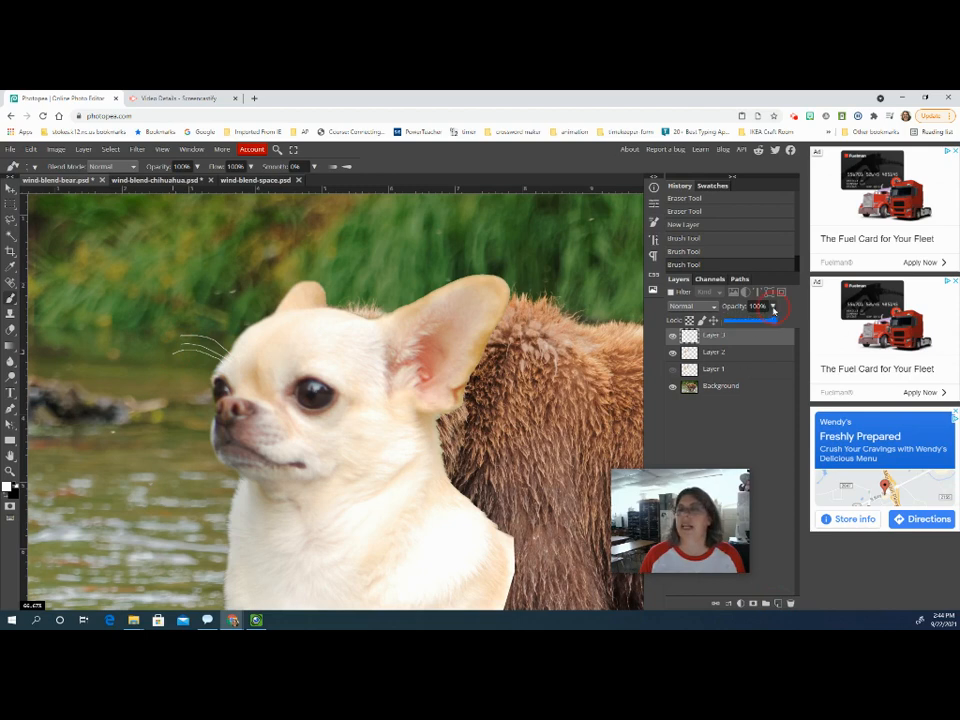
left_click_drag(776, 320, 756, 326)
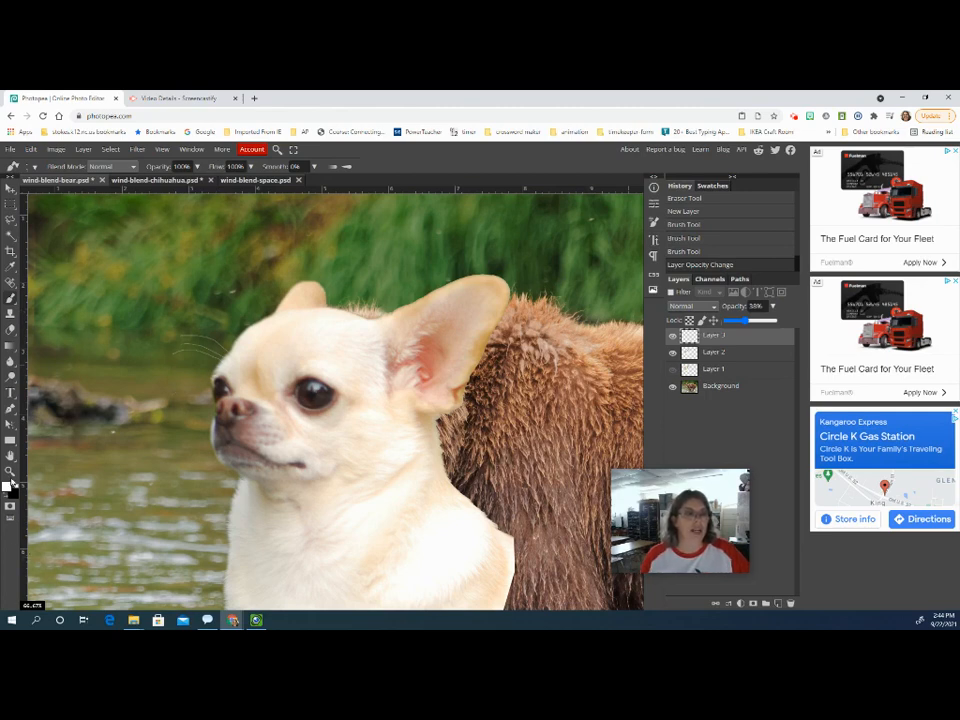
left_click(10, 471)
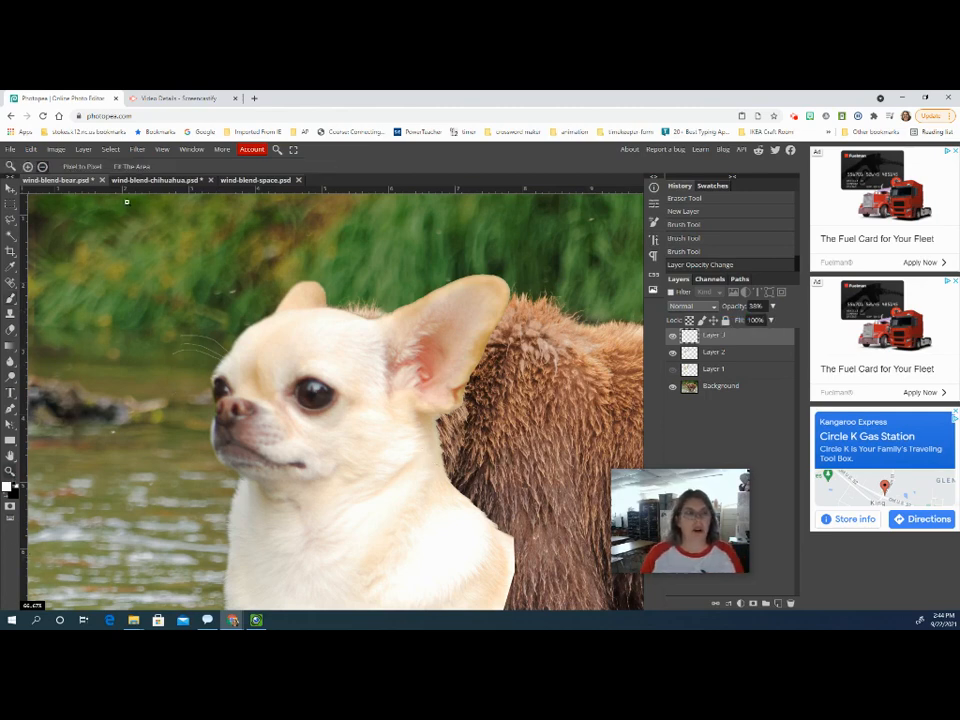
scroll(327, 440, "down", 2)
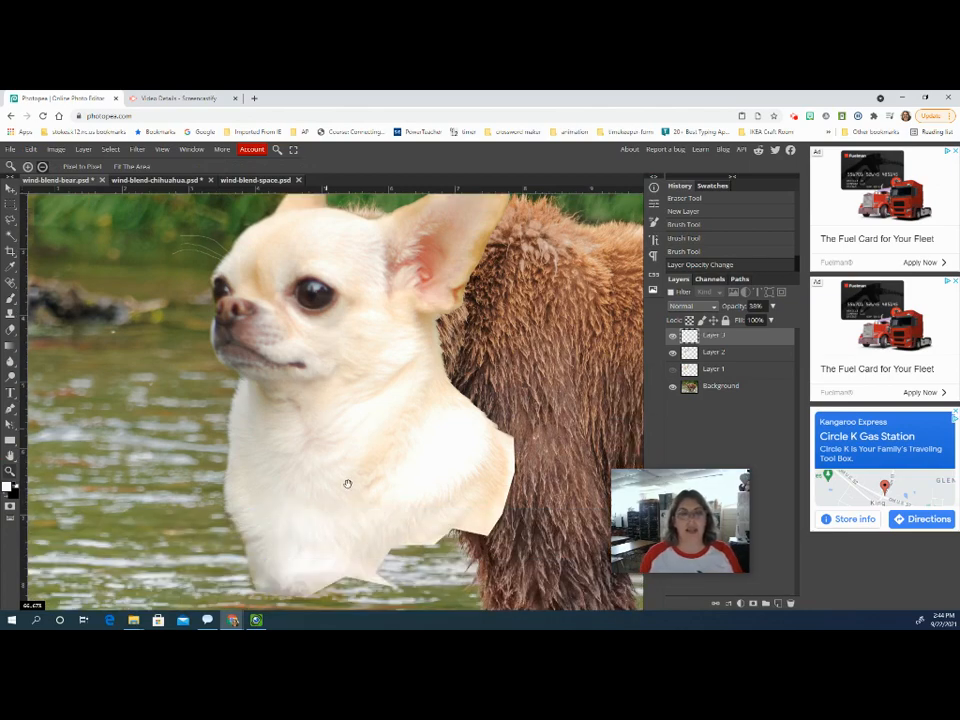
left_click_drag(348, 483, 267, 572)
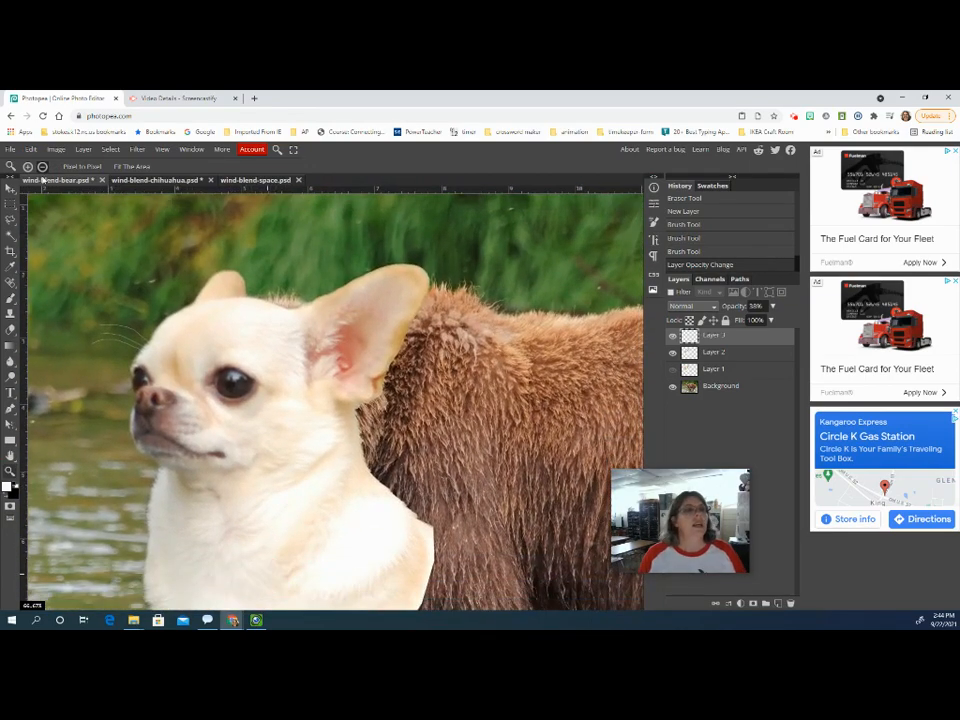
scroll(186, 284, "down", 4)
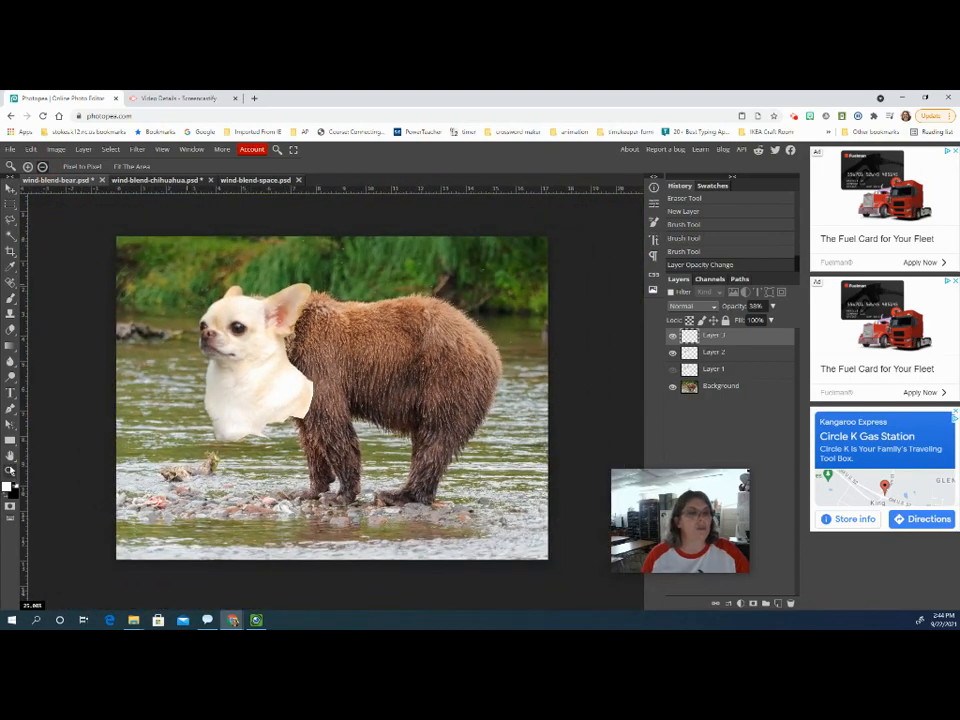
Step: Merge the whisker layer down into Layer 2, which holds the chihuahua's head
left_click(10, 187)
left_click(272, 430)
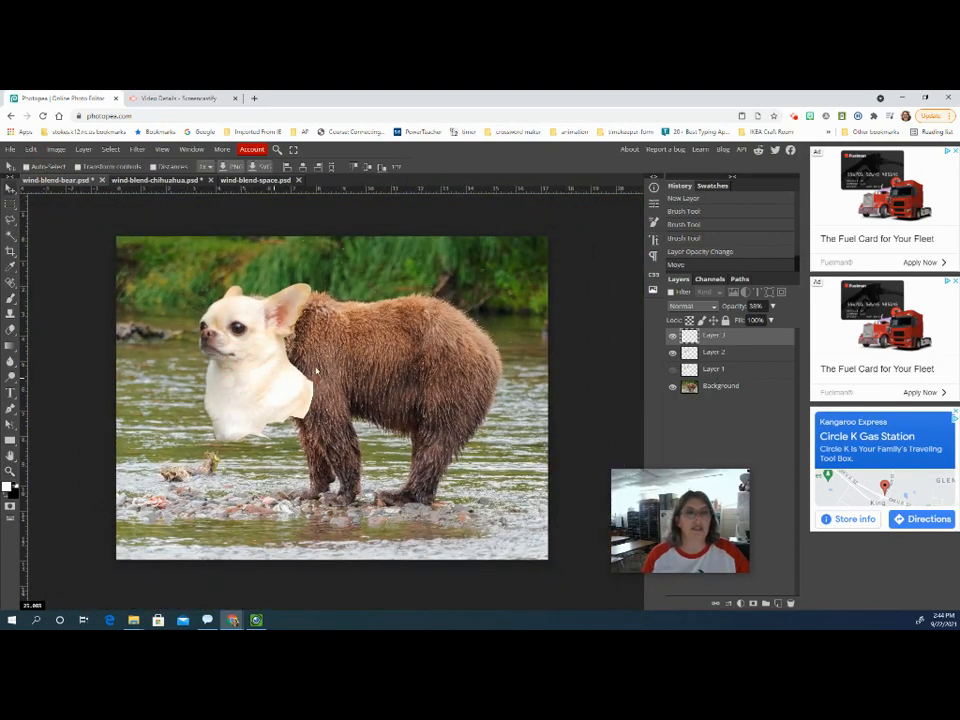
left_click(713, 353)
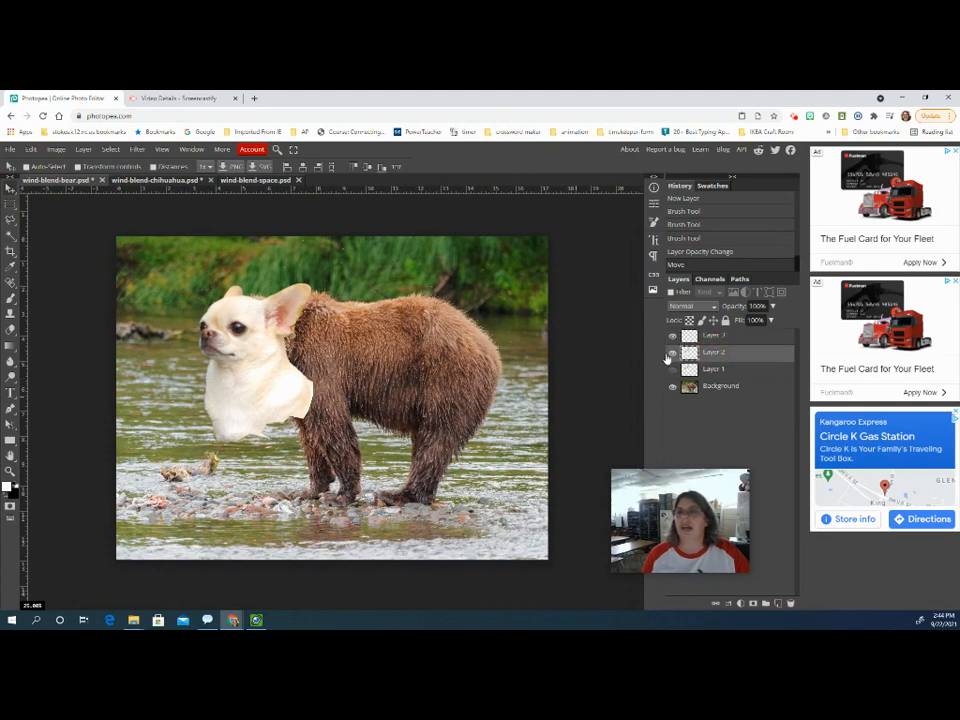
left_click(672, 353)
left_click(672, 353)
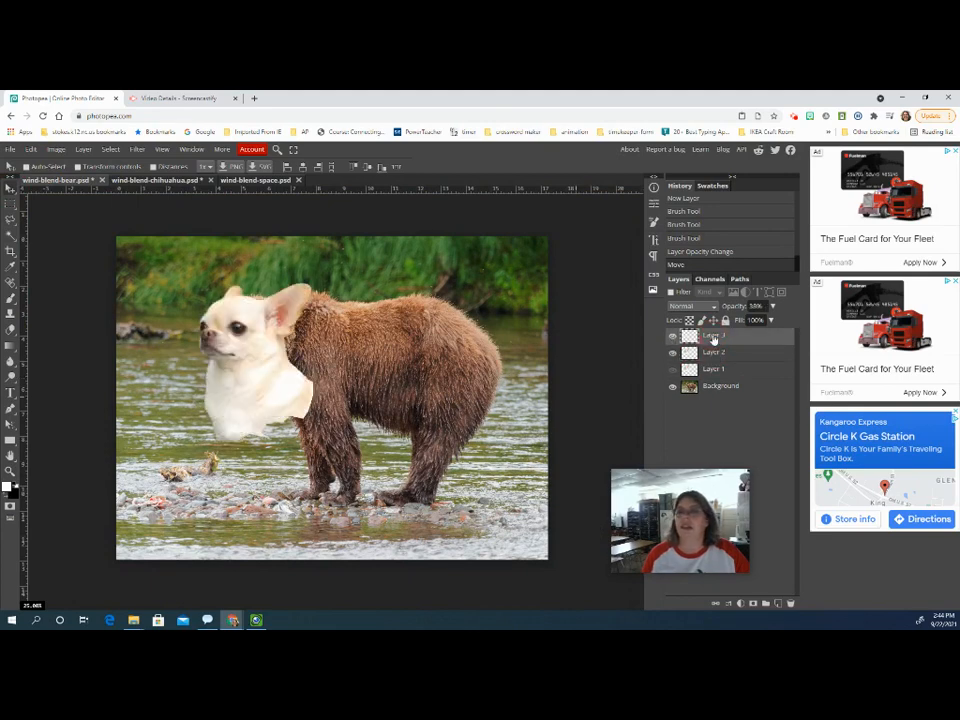
right_click(713, 338)
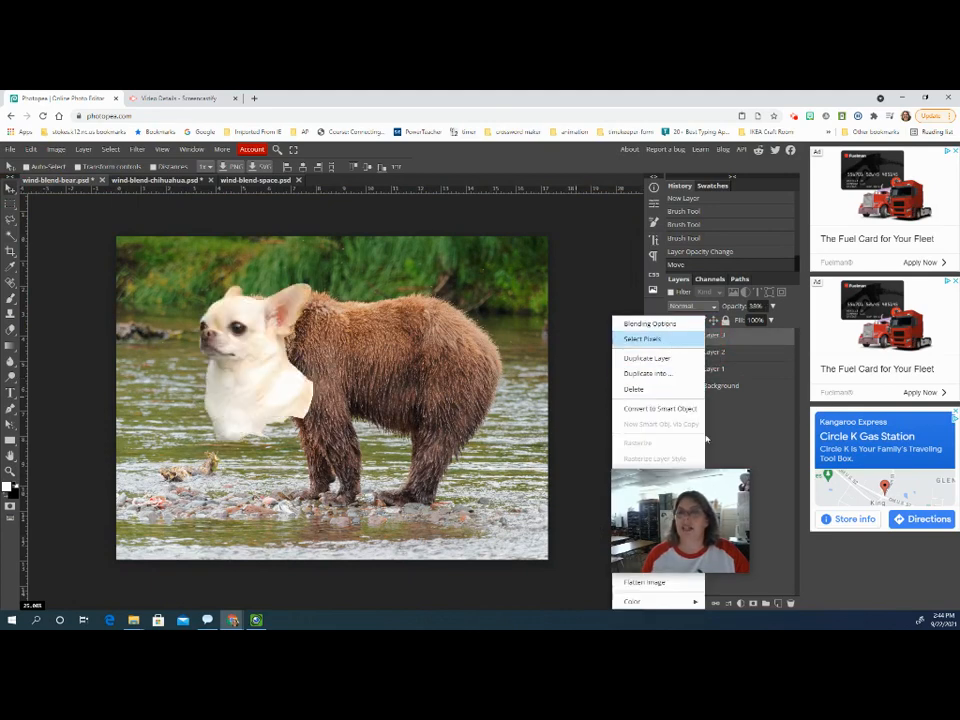
left_click_drag(684, 481, 782, 481)
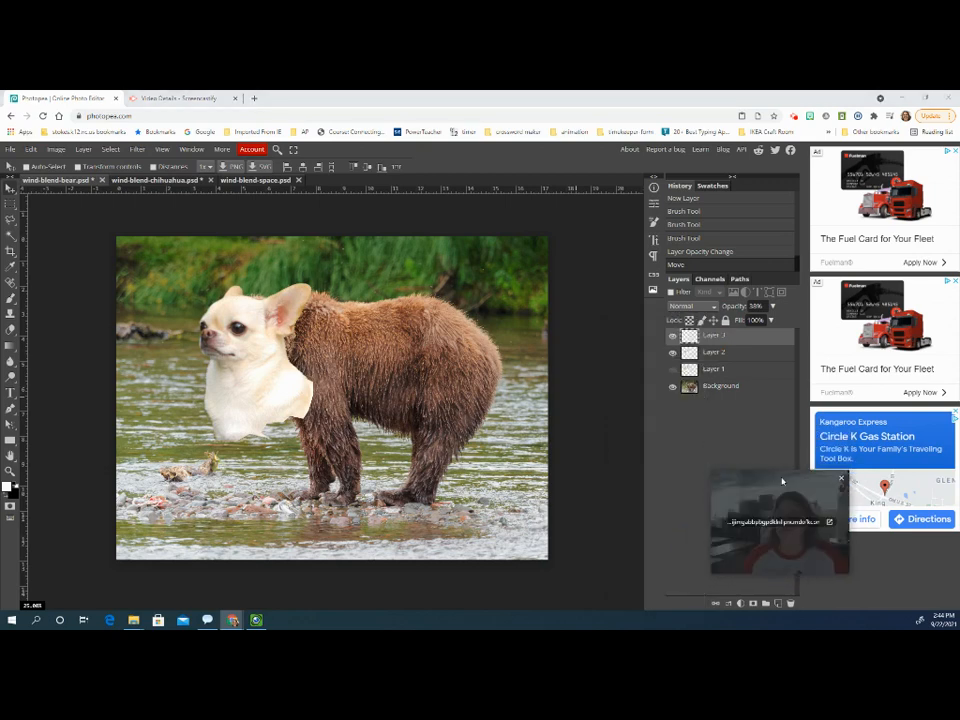
right_click(715, 338)
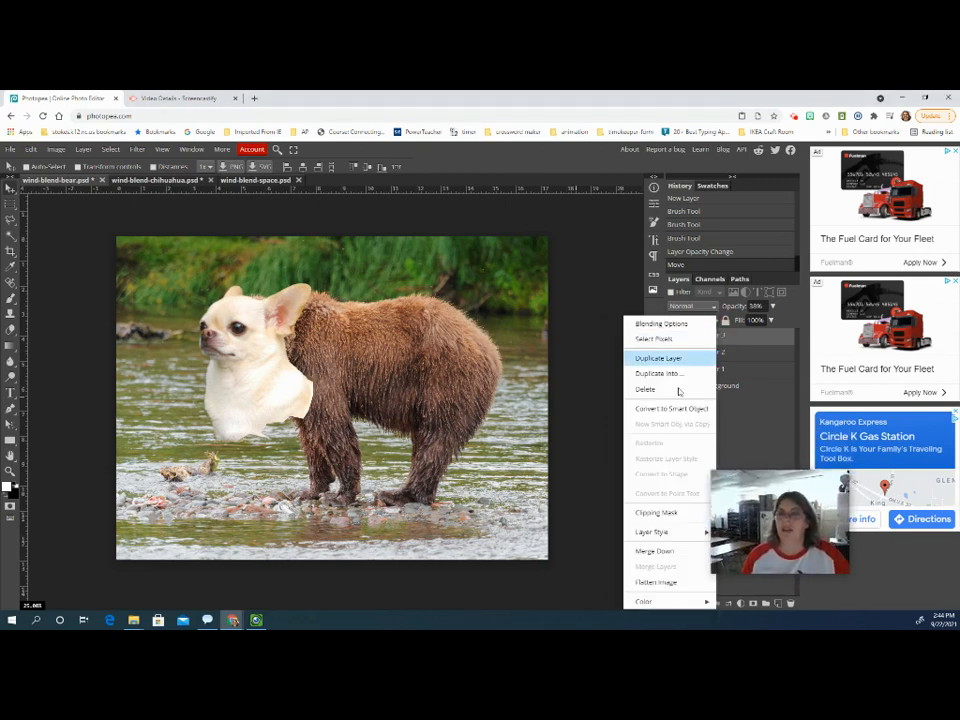
left_click(654, 551)
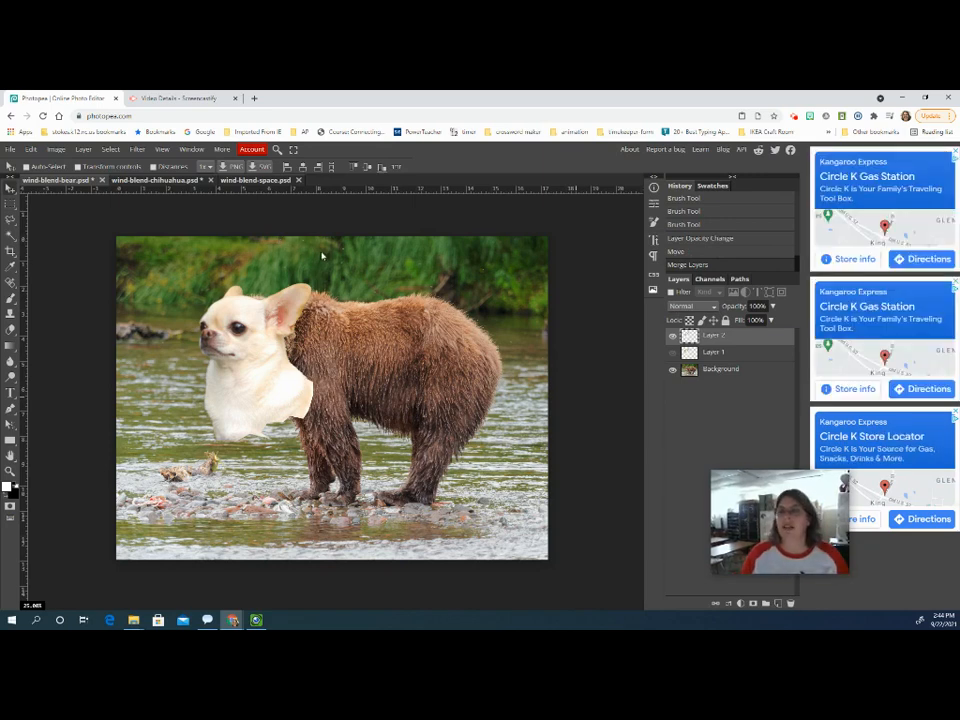
Step: Free-transform the chihuahua head on Layer 2 to 89.71% scale and -12.9° rotation, and position it over the bear's head and neck
mouse_move(239, 342)
left_mouse_down()
mouse_move(239, 291)
mouse_move(210, 375)
mouse_move(240, 338)
mouse_move(235, 331)
left_mouse_up()
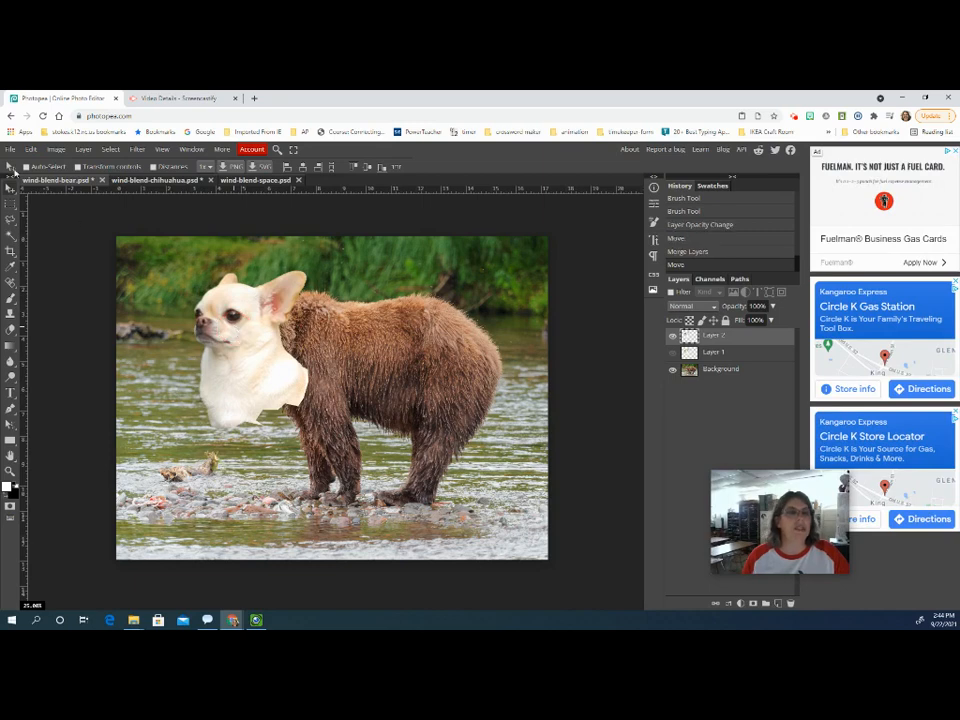
left_click(31, 149)
left_click(75, 379)
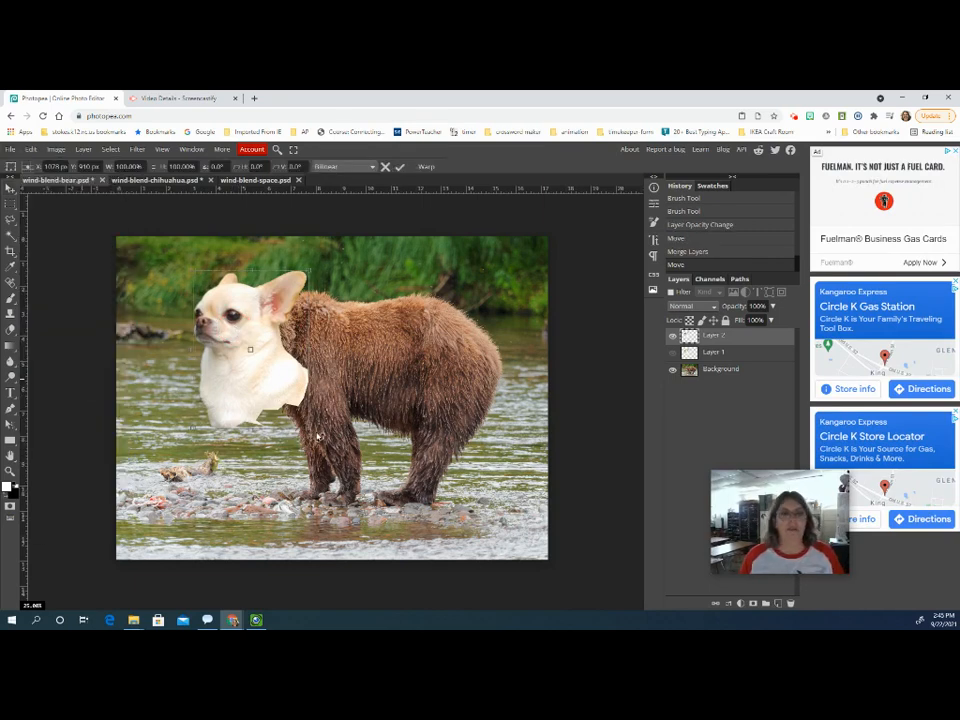
left_click_drag(308, 430, 277, 384)
left_click_drag(216, 342, 246, 356)
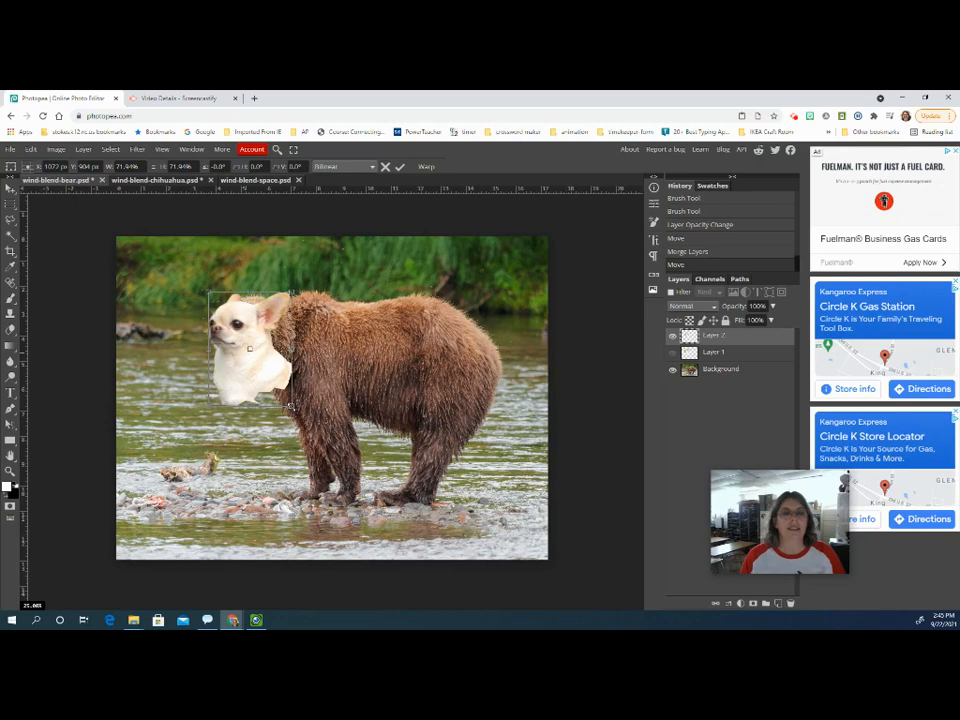
left_click_drag(290, 405, 326, 399)
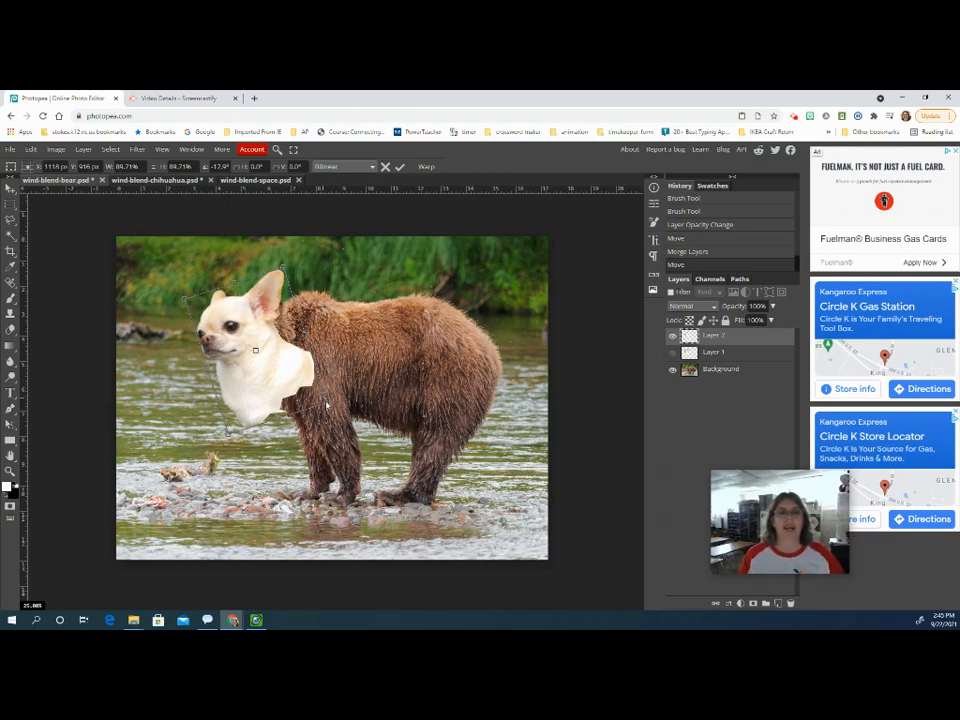
mouse_move(333, 407)
left_mouse_down()
mouse_move(347, 336)
mouse_move(315, 356)
mouse_move(323, 408)
left_mouse_up()
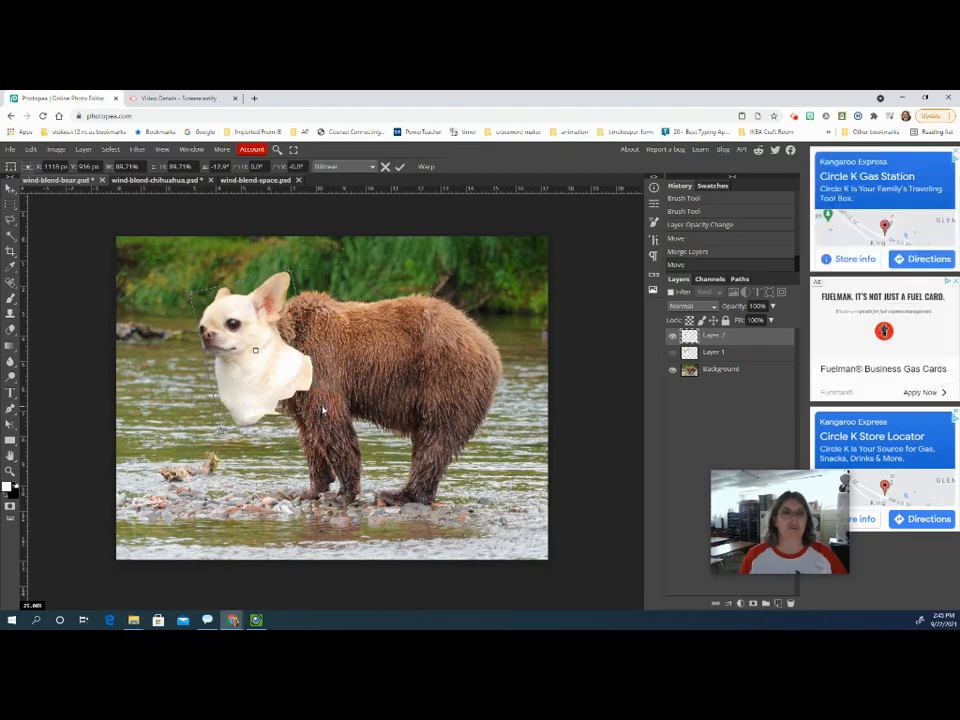
mouse_move(267, 350)
left_mouse_down()
mouse_move(289, 381)
mouse_move(270, 347)
left_mouse_up()
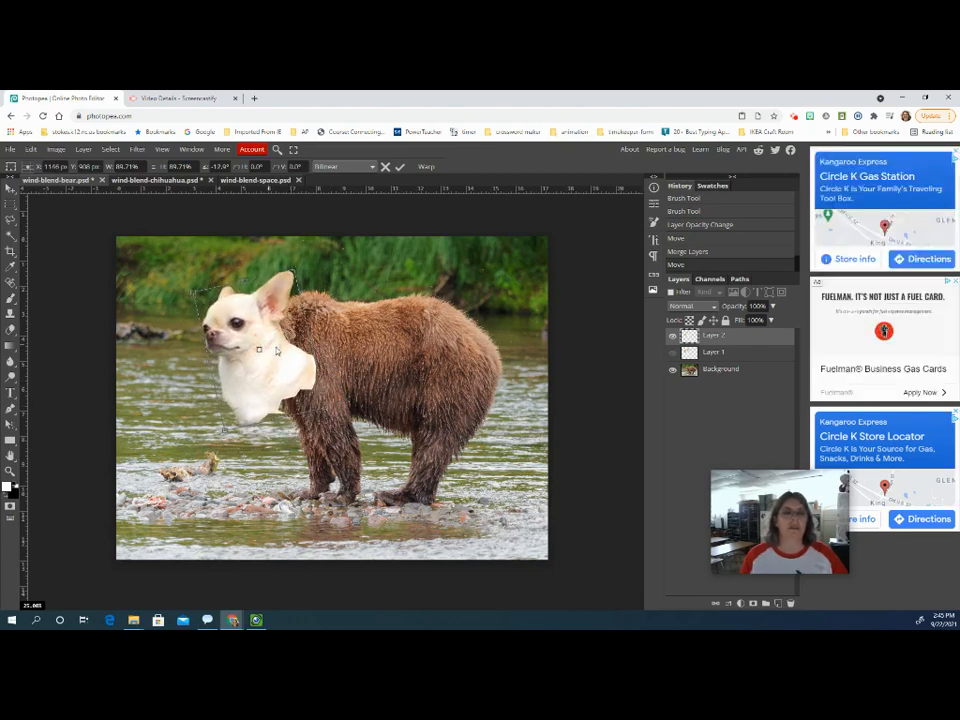
Step: Lower Layer 2's opacity to 46% so that the bear's head shows through
left_click(771, 307)
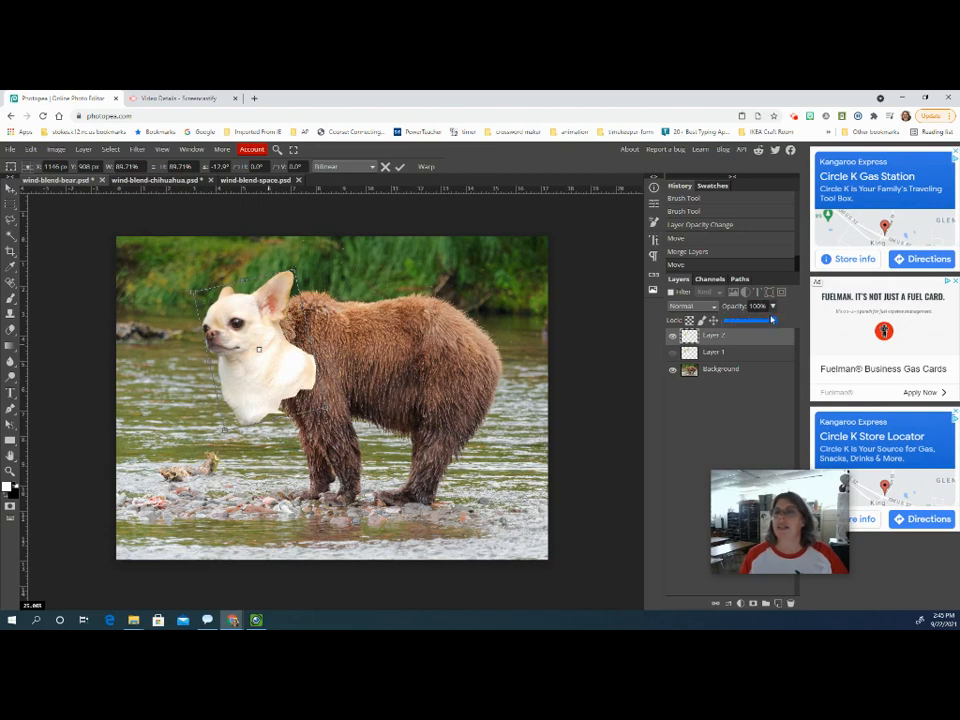
left_click_drag(774, 321, 751, 327)
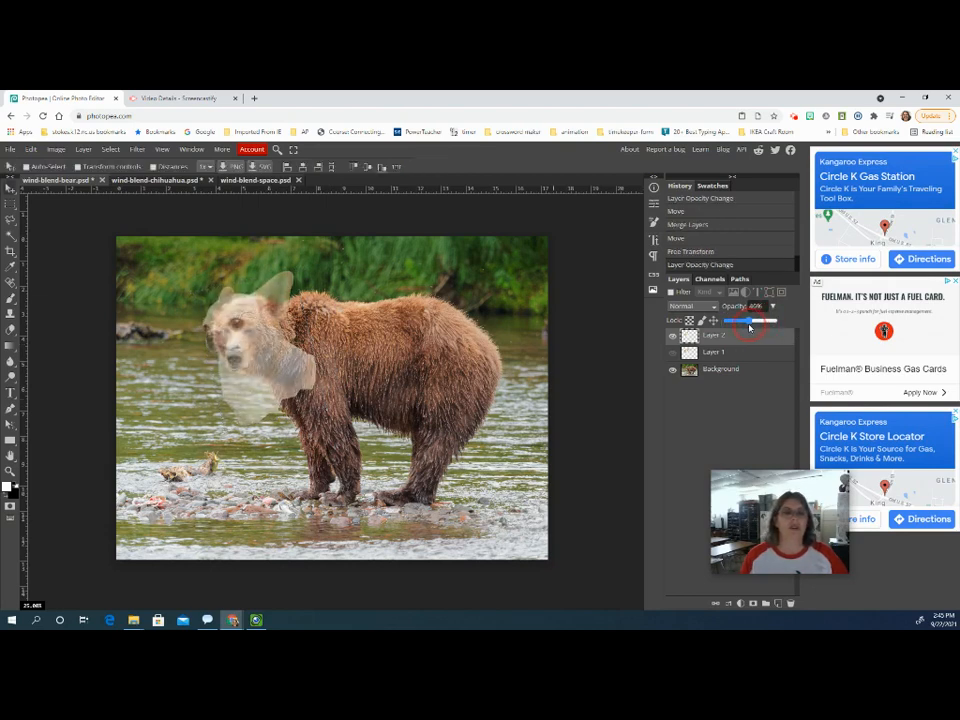
left_click(11, 315)
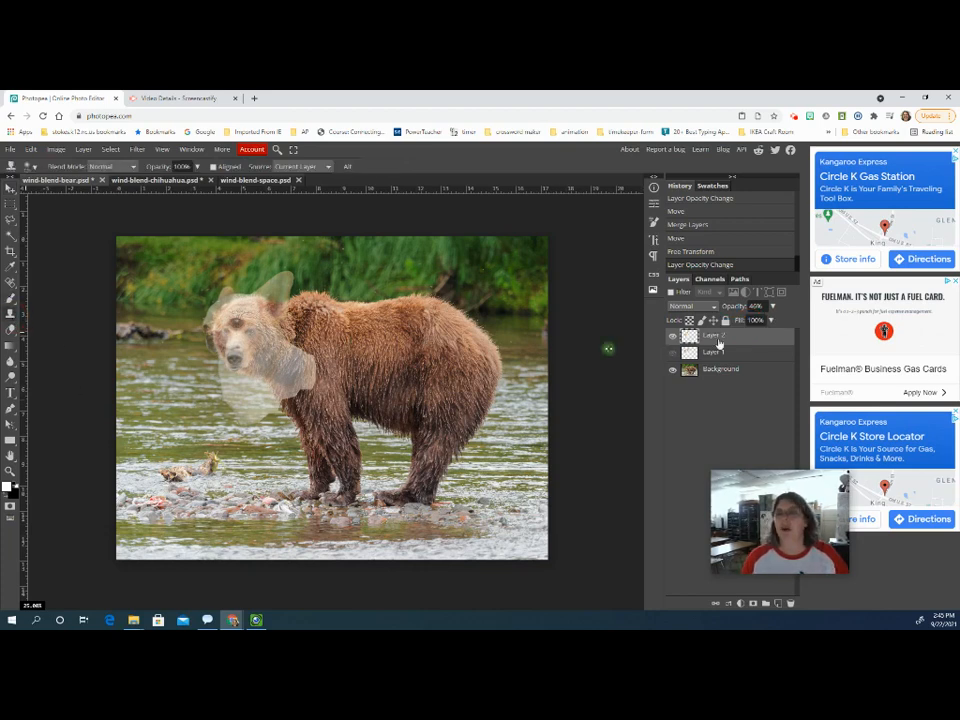
Step: Duplicate Layer 2, hide and lock the copy as a backup, and make the original Layer 2 active again
right_click(714, 337)
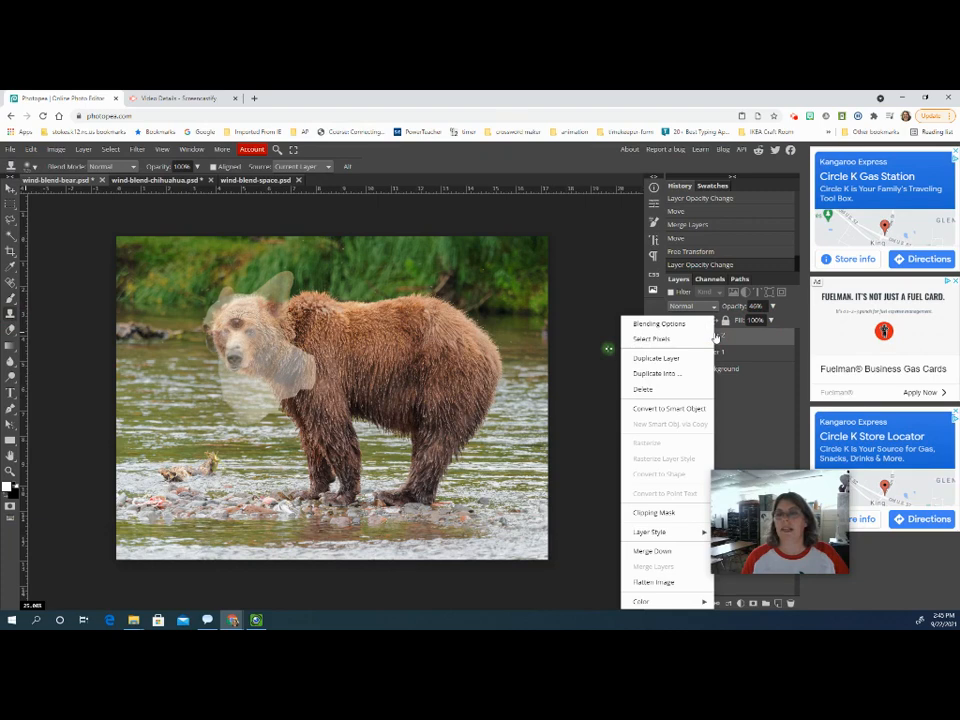
left_click(690, 359)
left_click(672, 336)
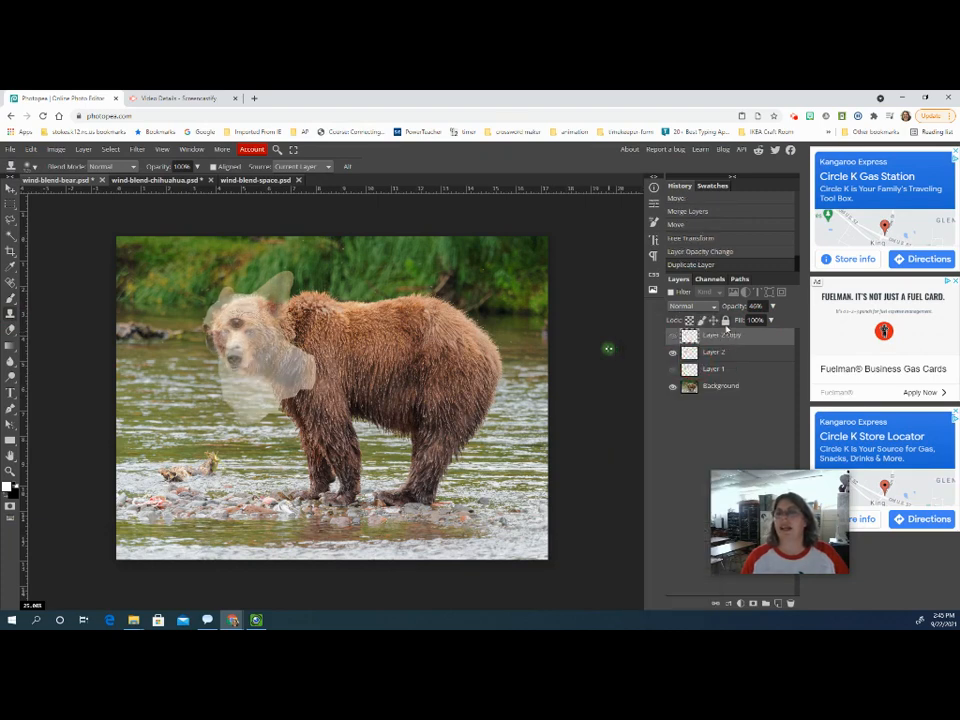
left_click(726, 321)
left_click(718, 355)
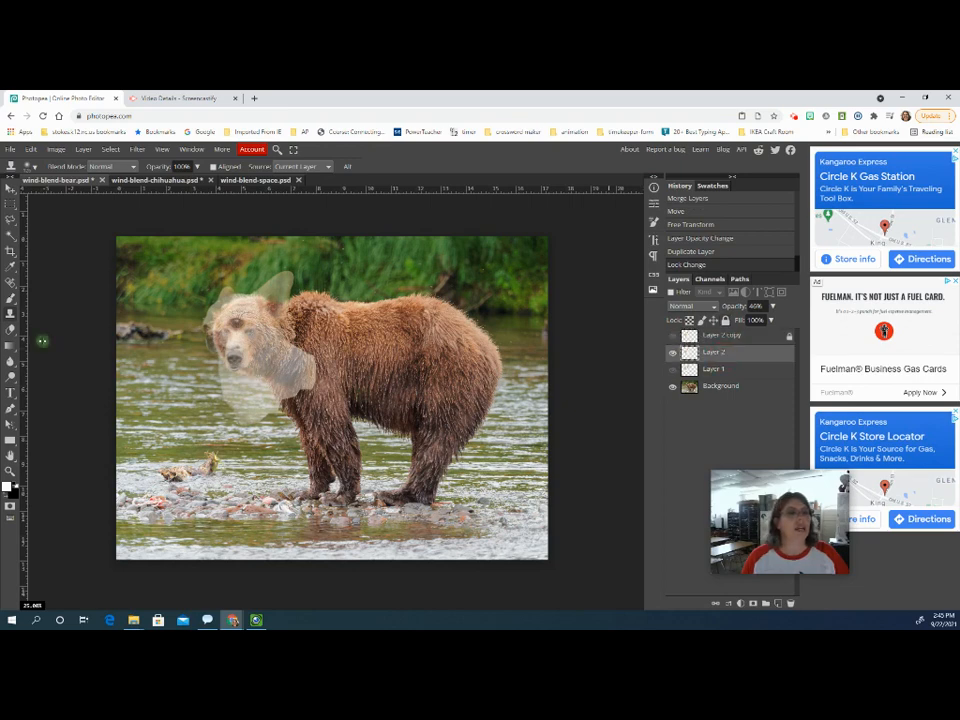
Step: Erase the lower edge of the chihuahua's chest on Layer 2 with a soft 300 px Eraser
left_click(11, 329)
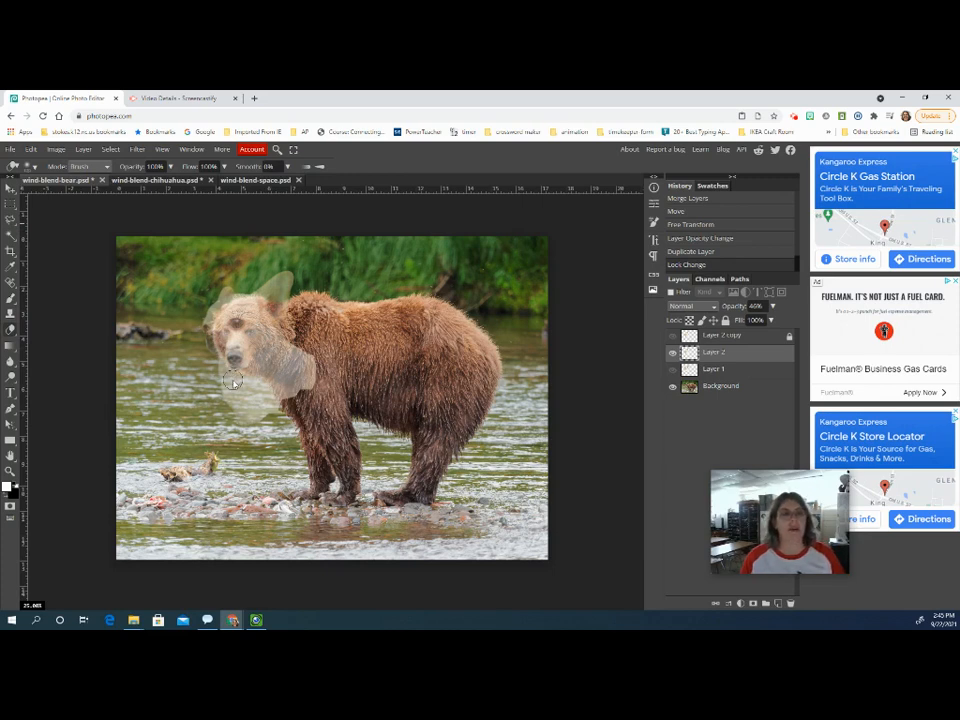
left_click(27, 166)
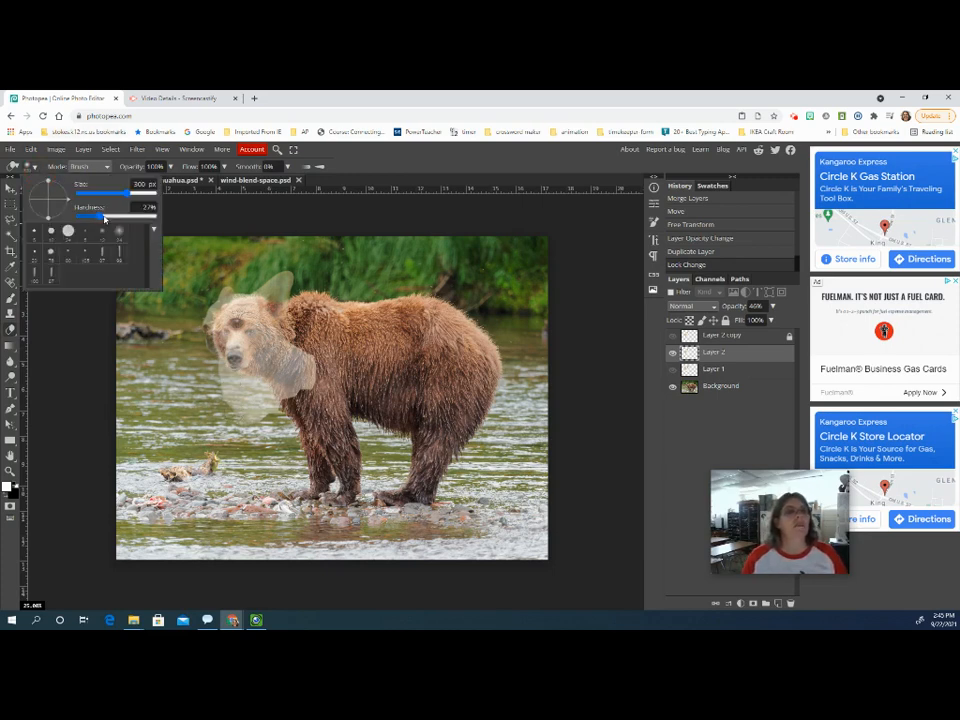
left_click(152, 368)
left_click_drag(224, 430, 255, 415)
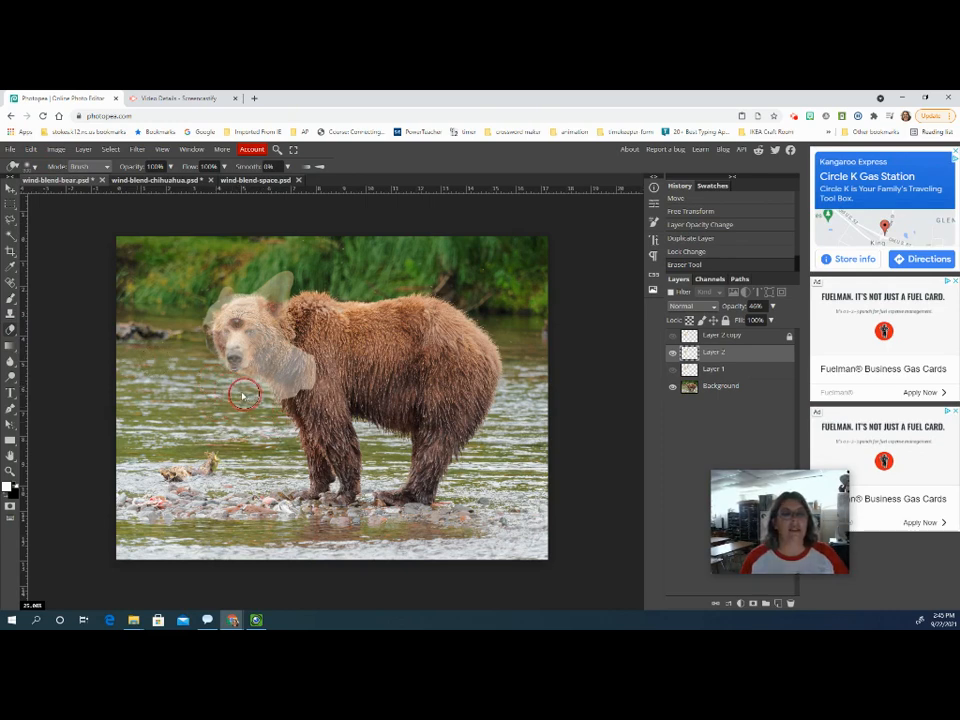
Step: Try erasing more of the lower chest and check it at 100% layer opacity, and roll the history back to the first eraser stroke
left_click_drag(225, 388, 258, 418)
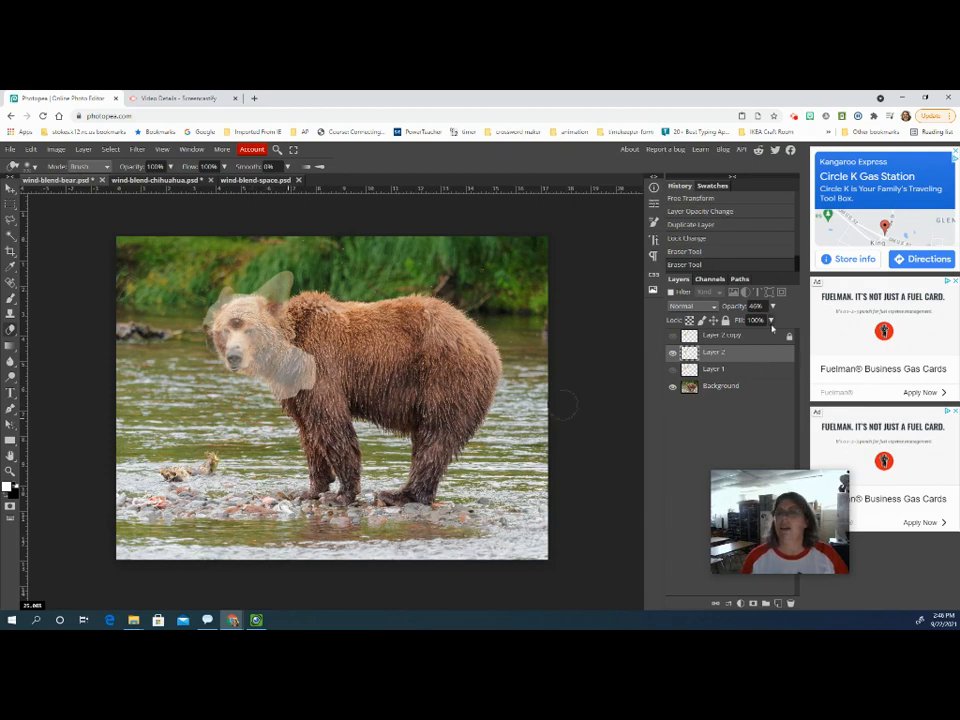
left_click(772, 306)
left_click_drag(748, 323, 800, 325)
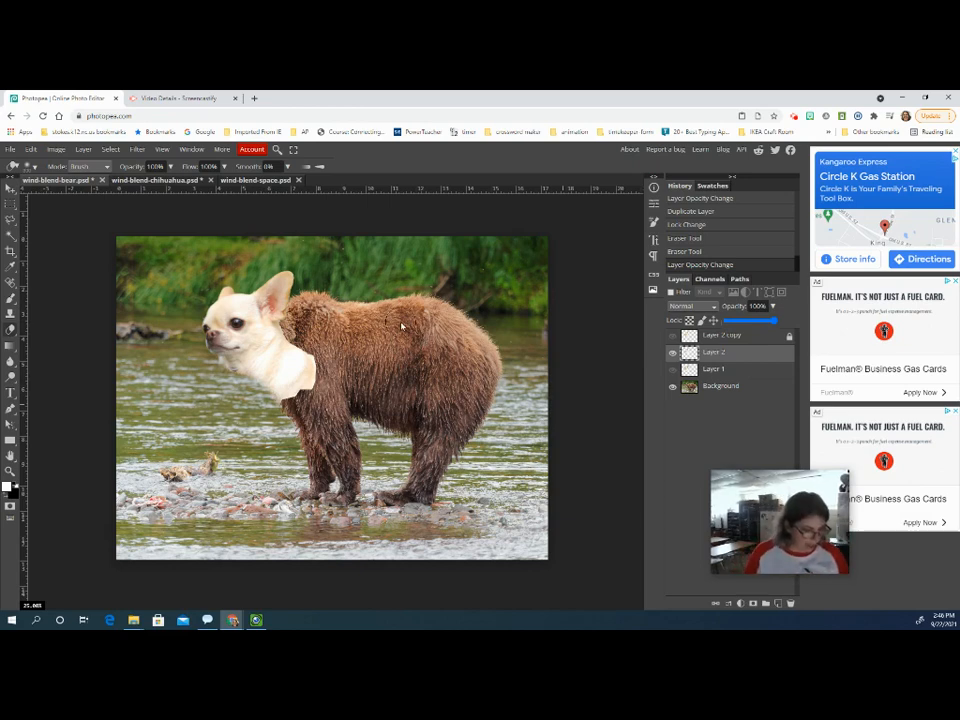
left_click(698, 251)
left_click(698, 240)
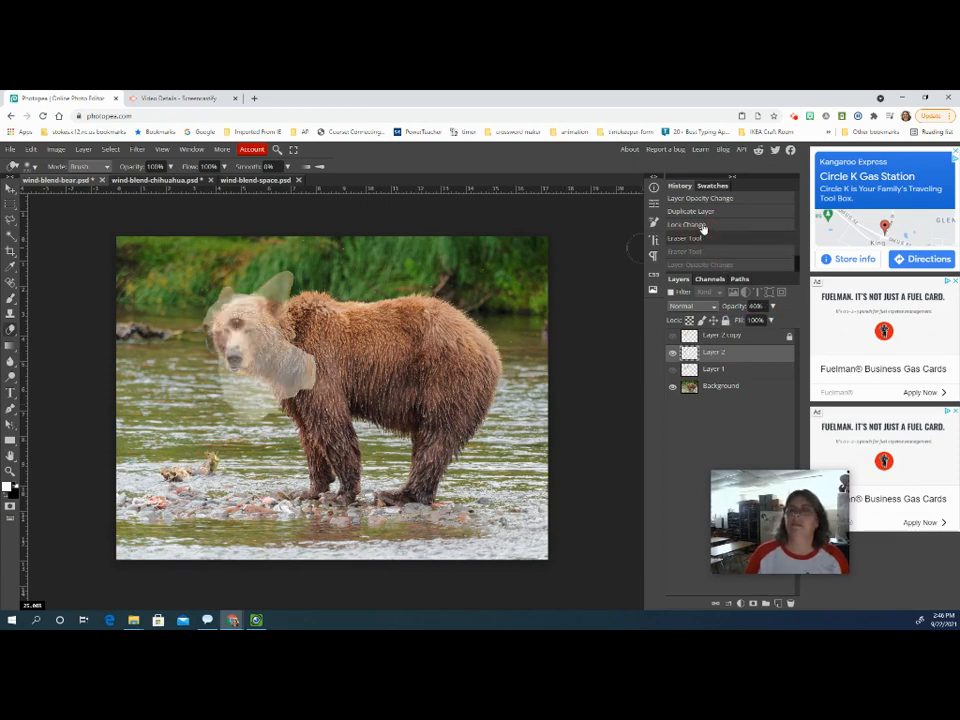
Step: Restore Layer 2's opacity to 100%
left_click(771, 306)
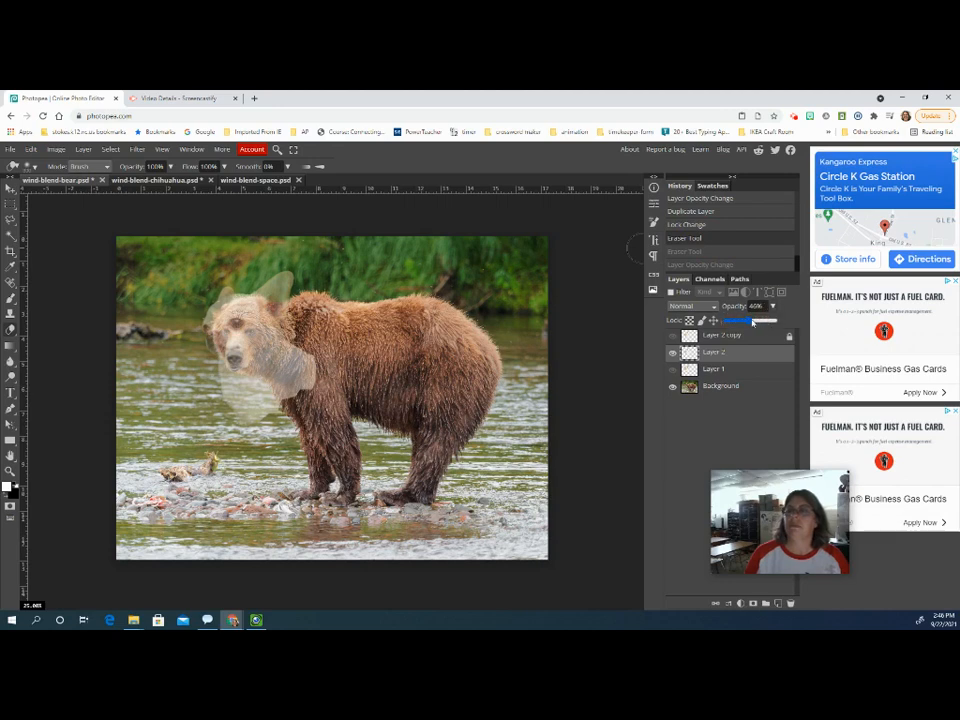
left_click_drag(750, 321, 797, 321)
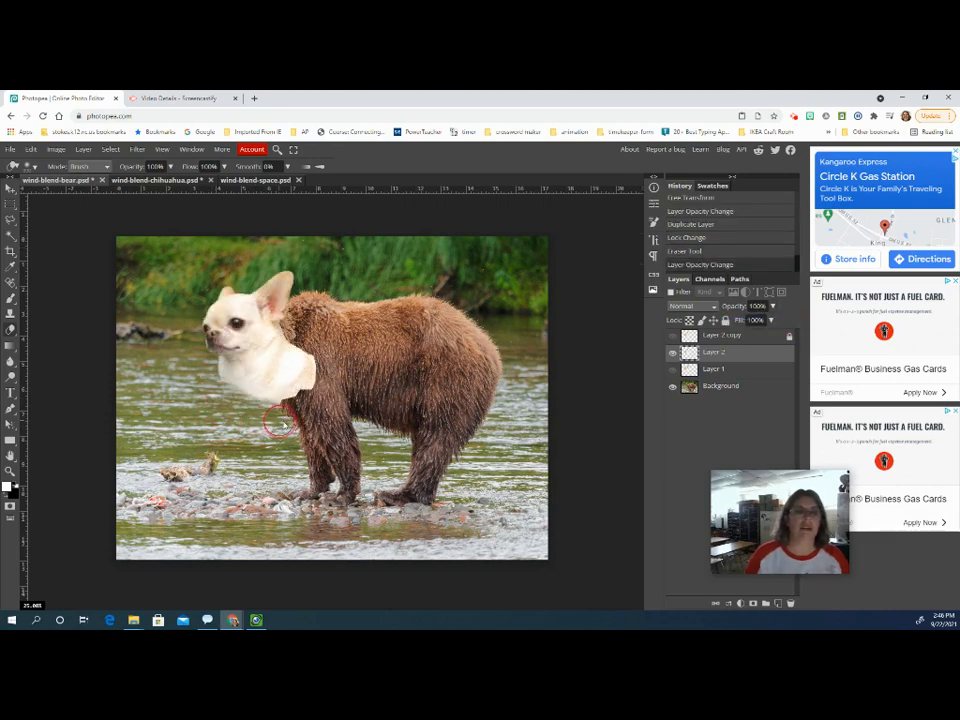
Step: Try trimming the bottom of the chest with the Eraser at full opacity, and undo both strokes
left_click(288, 424)
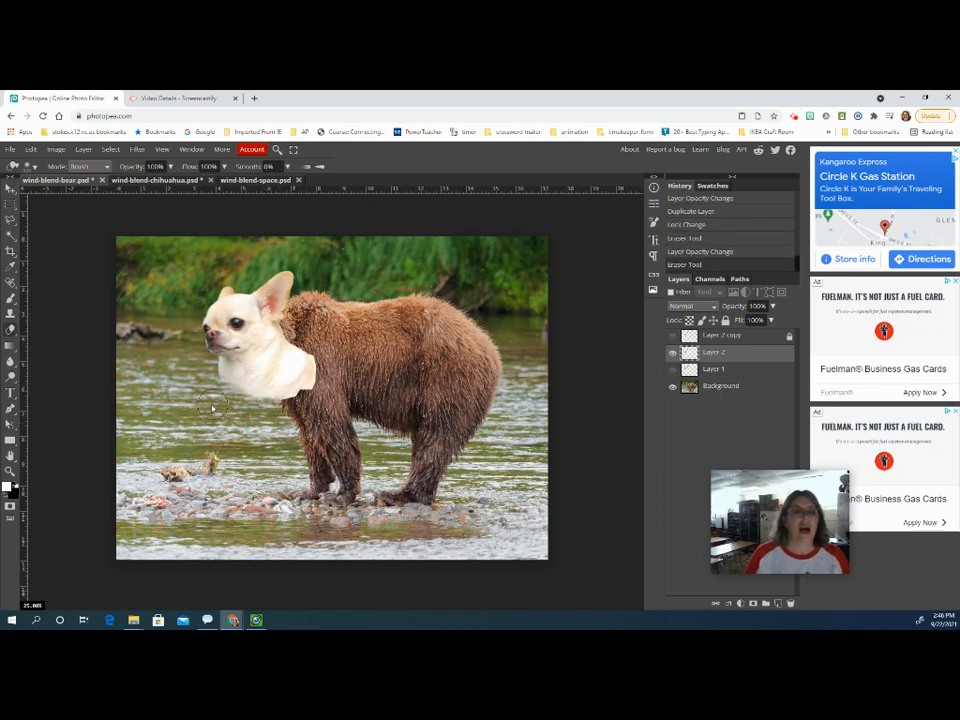
left_click_drag(216, 397, 268, 425)
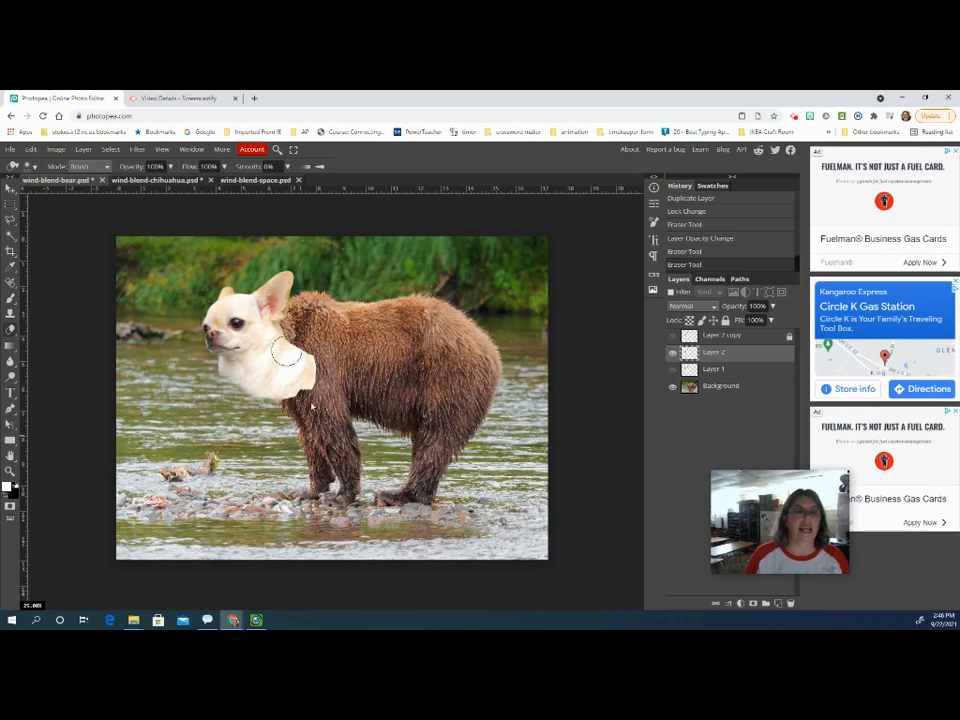
key("ctrl+z")
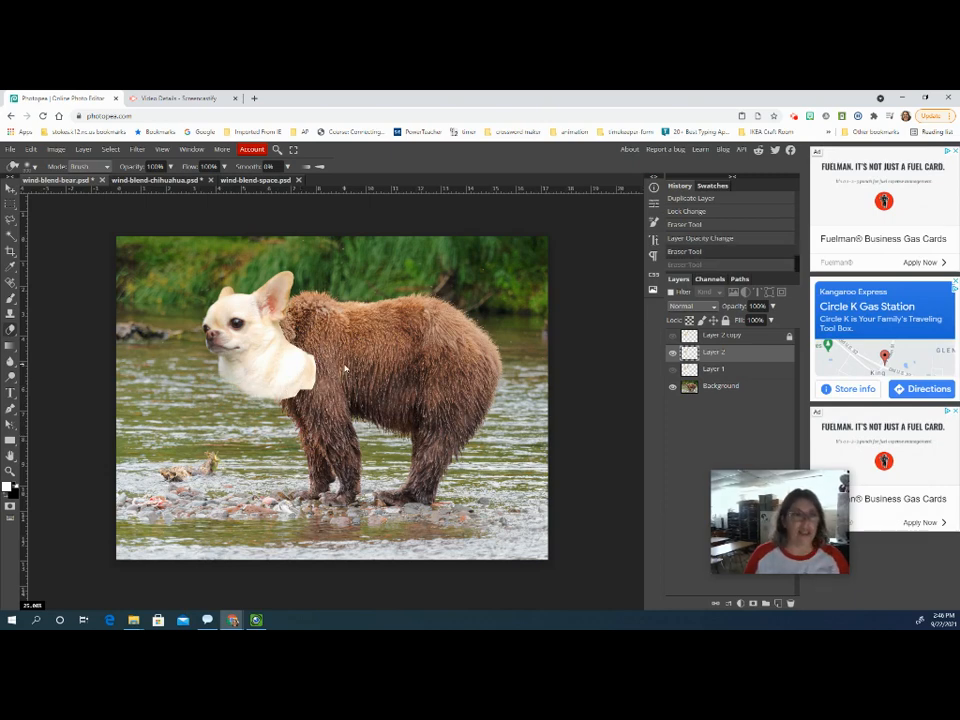
key("ctrl+z")
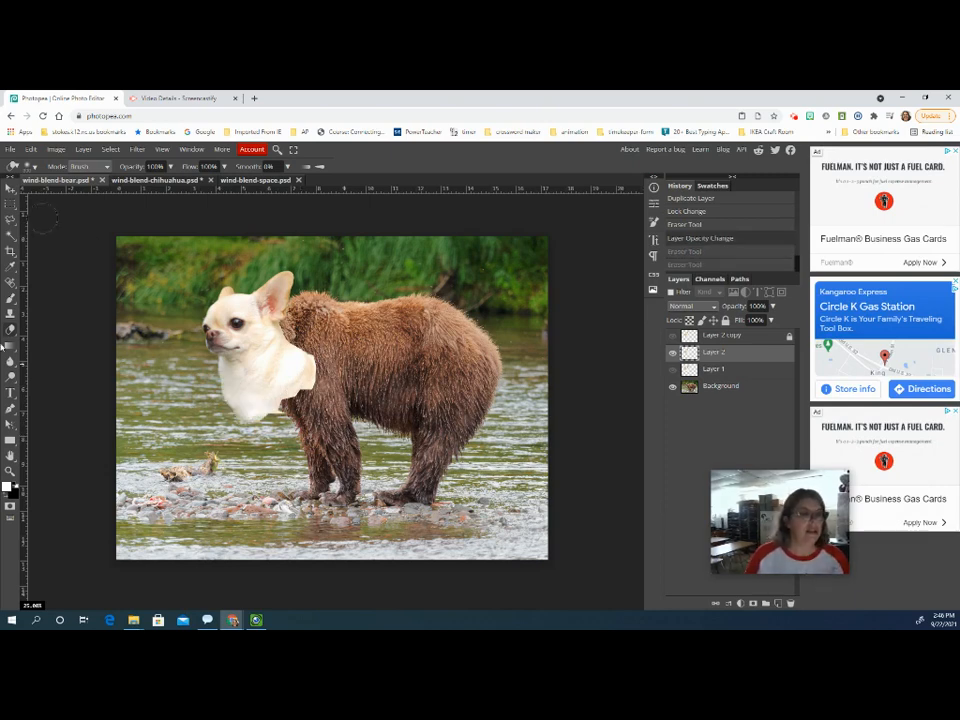
Step: Search the commands for "smudge" and activate the Smudge Tool
left_click(278, 150)
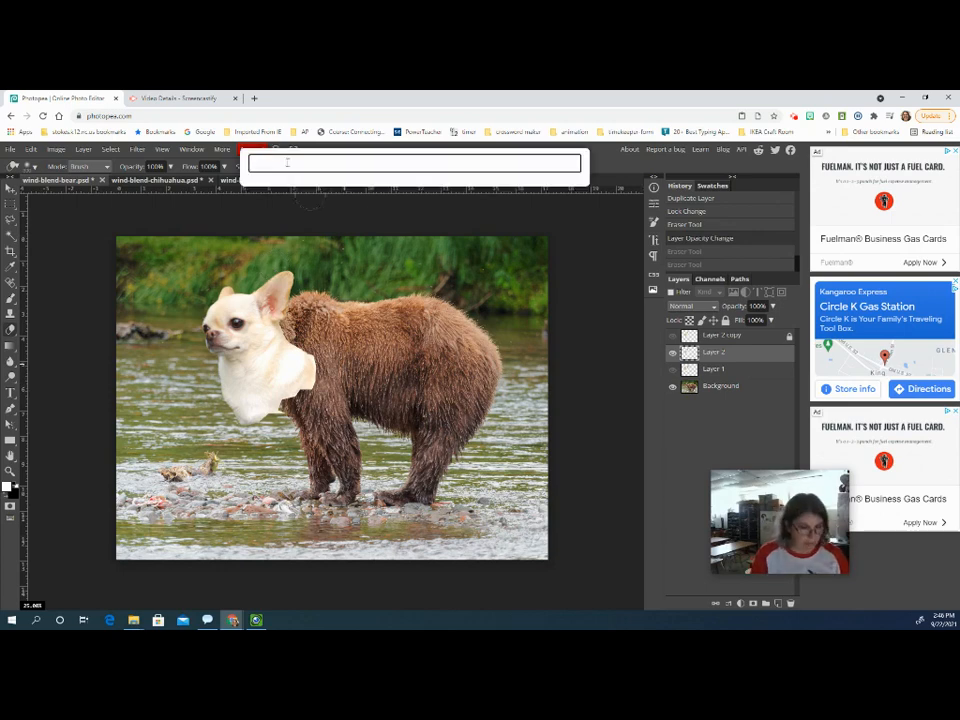
type("smudge")
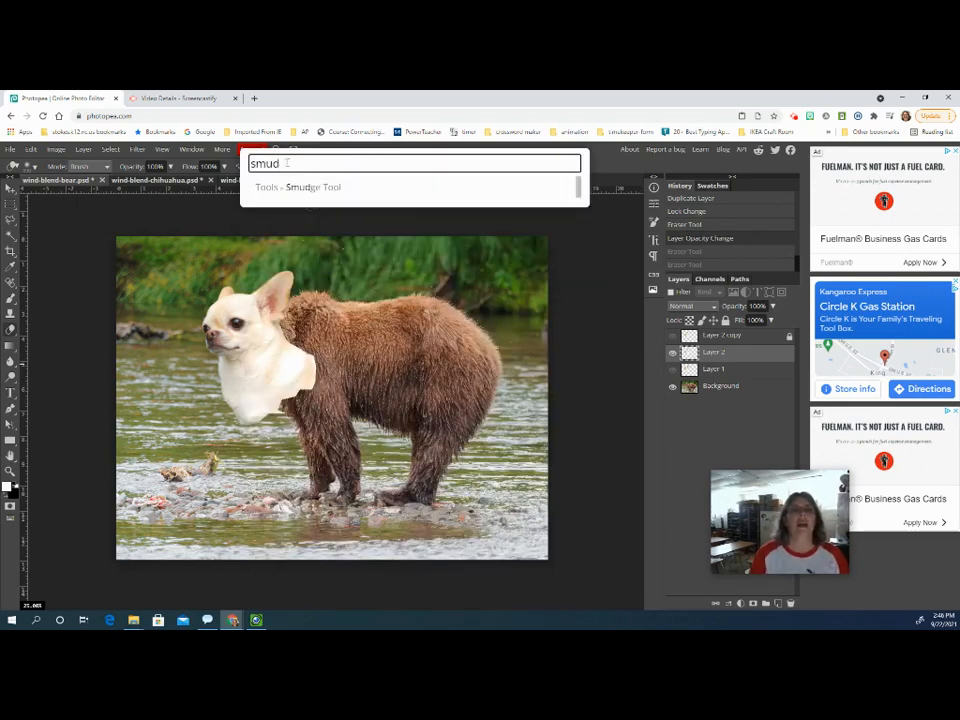
left_click(303, 188)
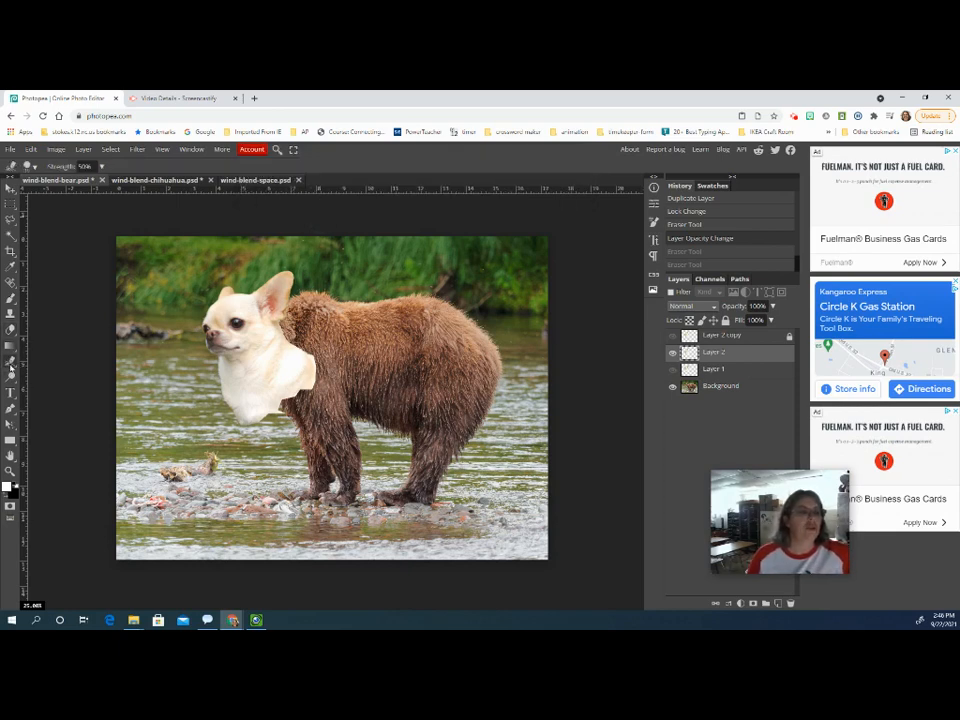
Step: Smudge the rear and lower edges of the chihuahua's chest on Layer 2 into the fur with a 150 px, 64% hardness brush at 50% strength
left_click(9, 472)
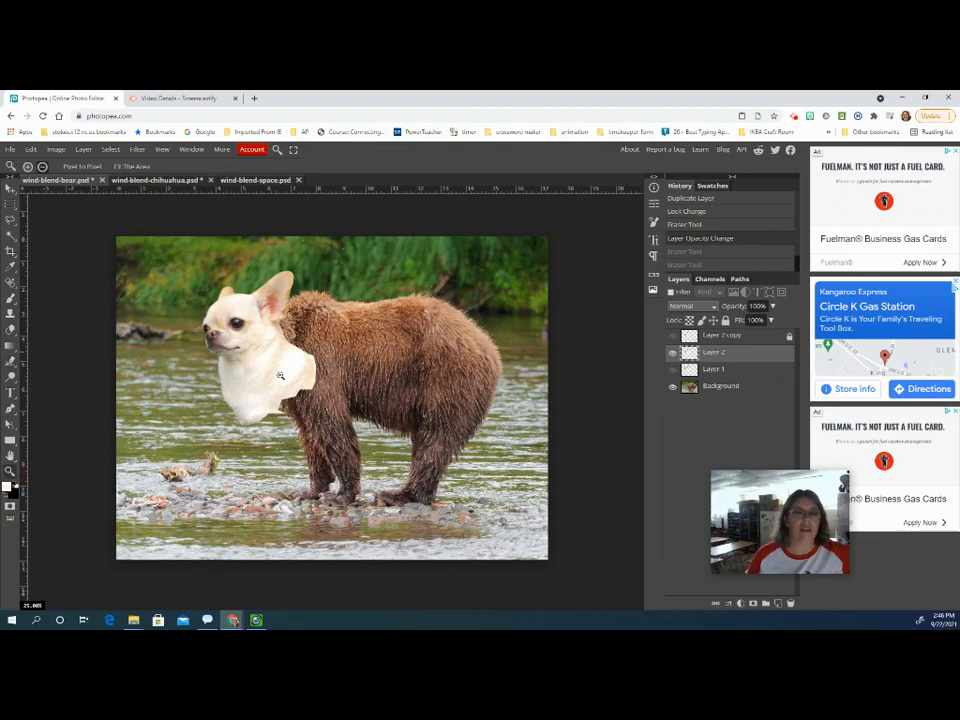
left_click(279, 380)
left_click(29, 167)
left_click(314, 390)
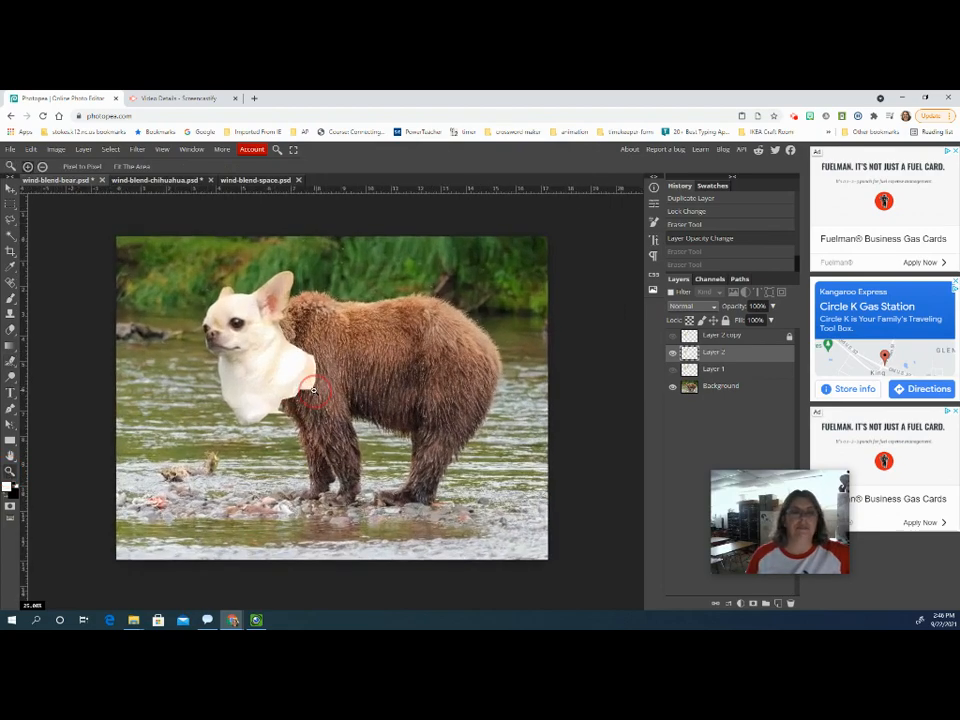
left_click(314, 390)
left_click(314, 390)
left_click(314, 390)
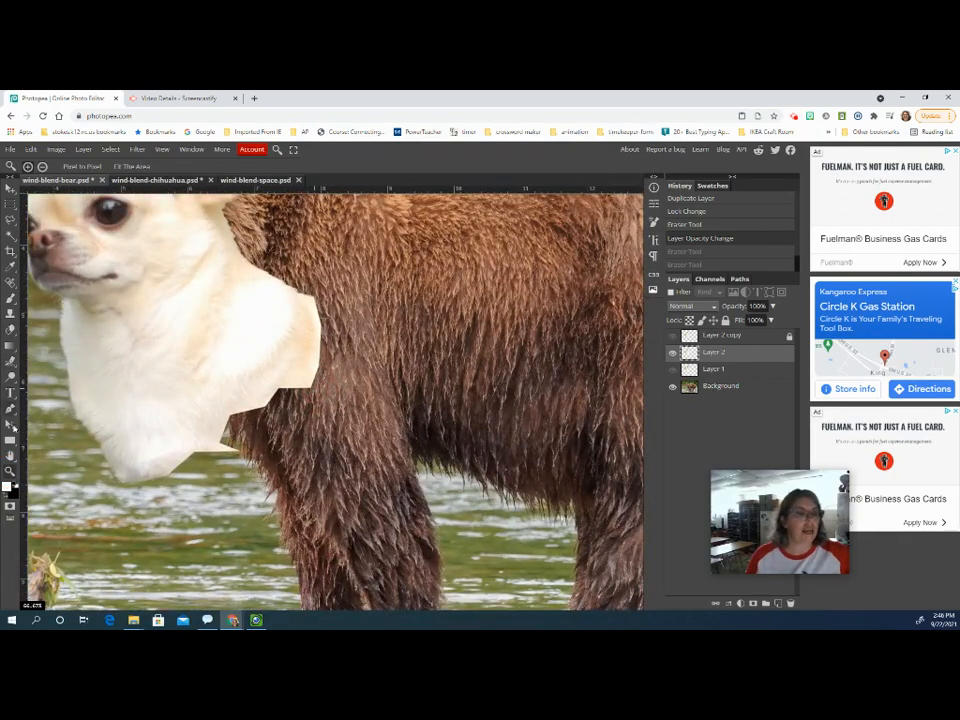
left_click(9, 357)
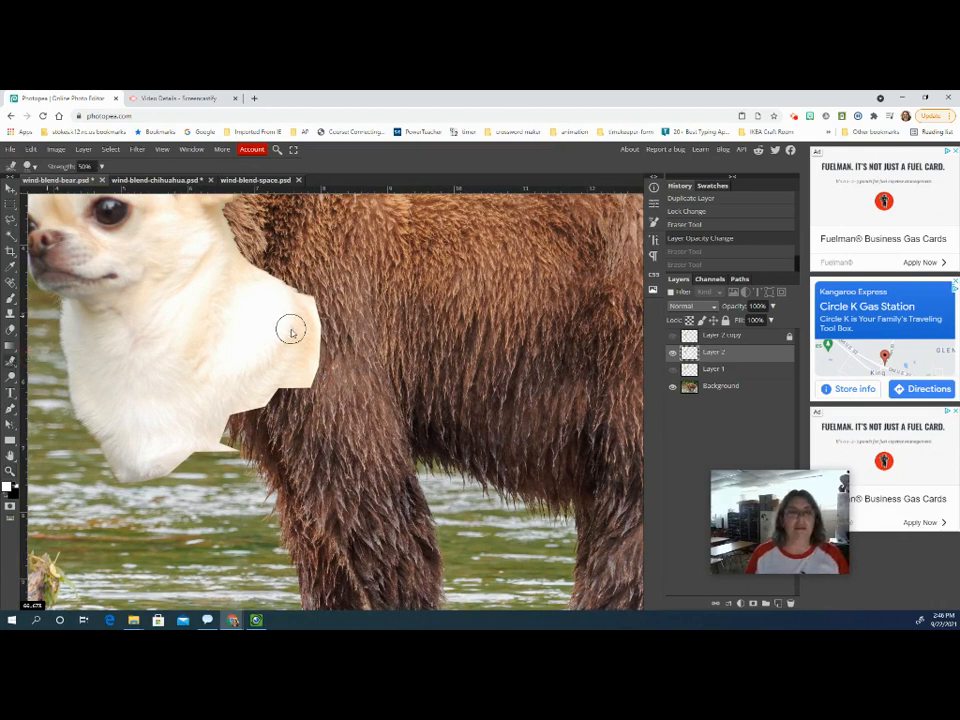
left_click(34, 166)
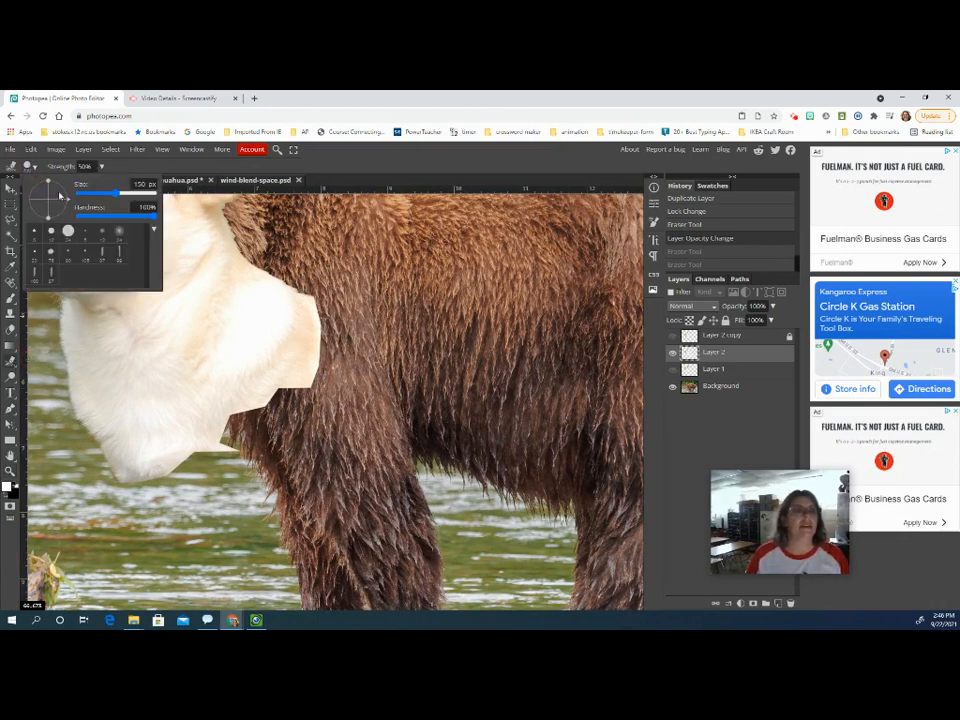
left_click_drag(155, 215, 127, 215)
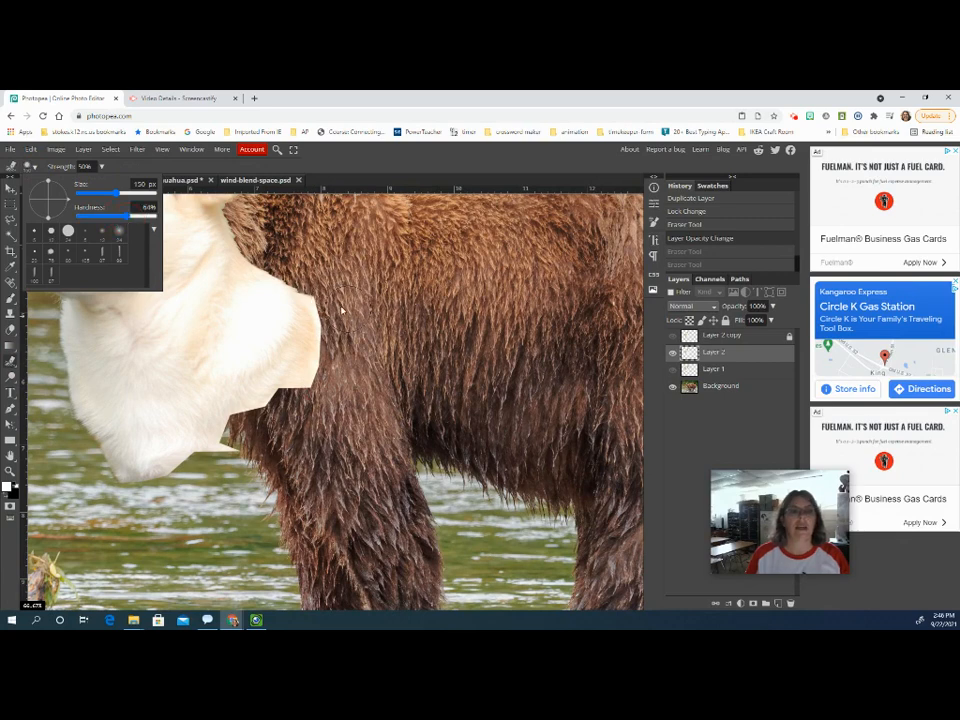
mouse_move(296, 317)
left_mouse_down()
mouse_move(341, 334)
mouse_move(310, 340)
mouse_move(345, 361)
mouse_move(322, 364)
mouse_move(338, 380)
mouse_move(314, 392)
mouse_move(335, 400)
mouse_move(288, 386)
mouse_move(285, 402)
mouse_move(301, 421)
mouse_move(271, 414)
mouse_move(272, 400)
mouse_move(306, 417)
mouse_move(230, 419)
mouse_move(265, 434)
mouse_move(266, 411)
mouse_move(293, 430)
mouse_move(228, 442)
mouse_move(262, 452)
left_mouse_up()
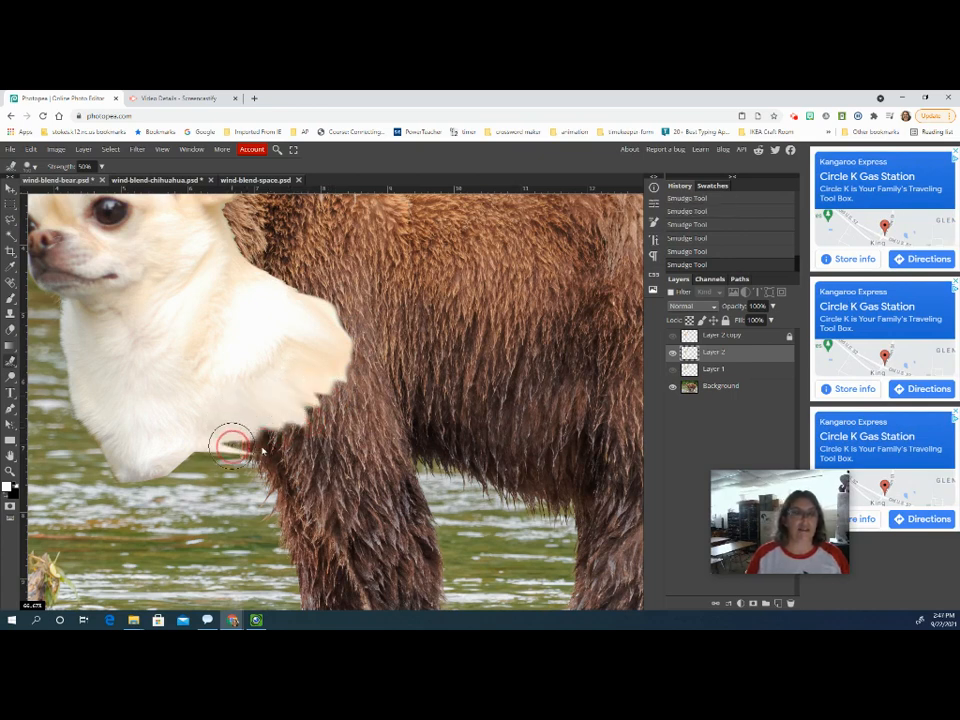
mouse_move(189, 456)
left_mouse_down()
mouse_move(215, 471)
mouse_move(229, 454)
mouse_move(254, 462)
mouse_move(156, 488)
mouse_move(161, 478)
mouse_move(177, 488)
mouse_move(129, 477)
mouse_move(221, 471)
mouse_move(214, 452)
mouse_move(257, 472)
mouse_move(296, 404)
mouse_move(337, 408)
mouse_move(333, 360)
mouse_move(369, 336)
mouse_move(332, 321)
left_mouse_up()
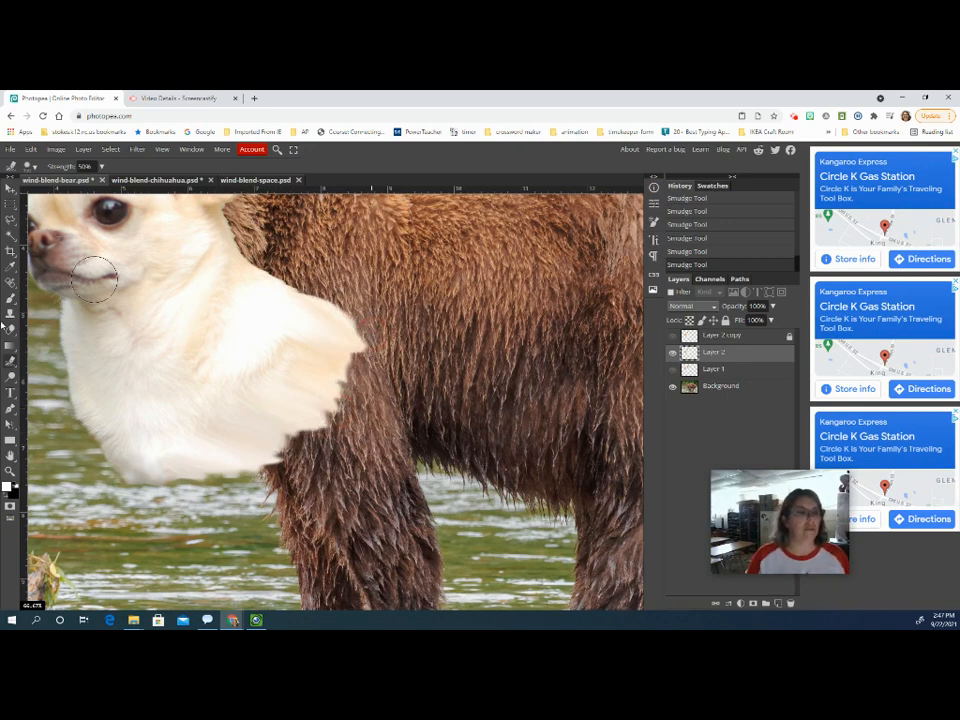
Step: Move the chihuahua's head on Layer 2 slightly up and to the right over the bear's shoulder
key("z")
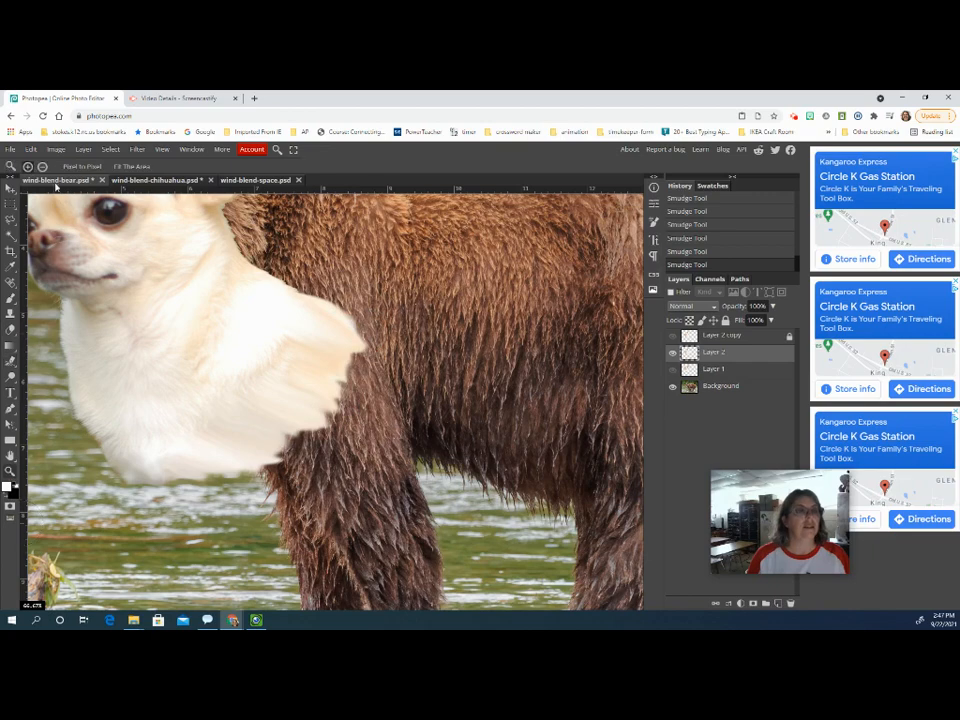
scroll(225, 271, "down", 6)
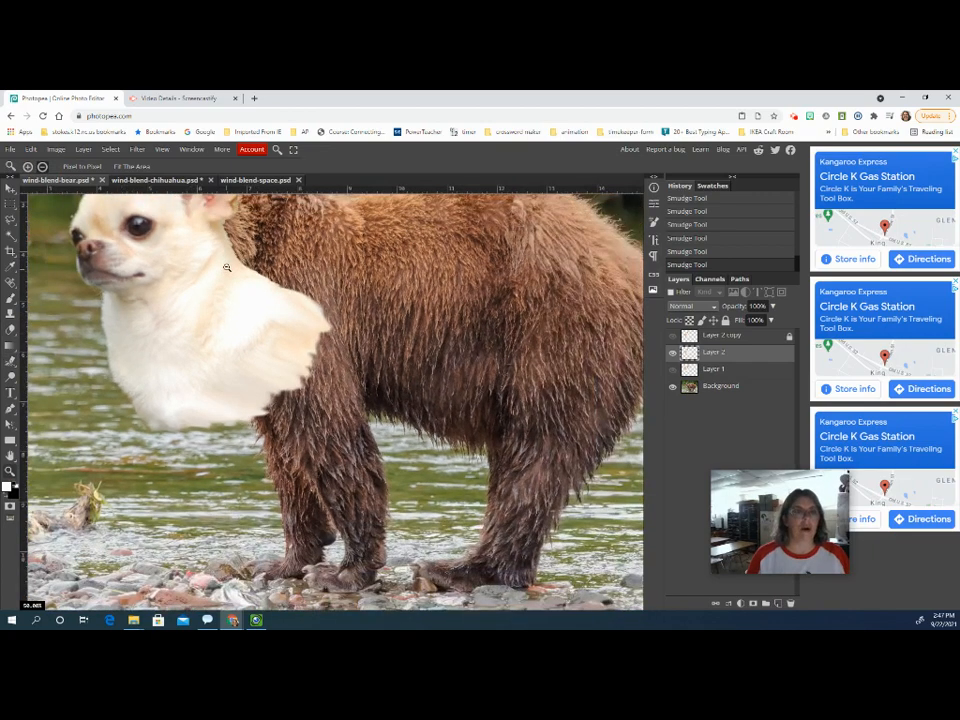
left_click(9, 189)
mouse_move(272, 374)
left_mouse_down()
mouse_move(242, 354)
mouse_move(285, 347)
mouse_move(279, 357)
left_mouse_up()
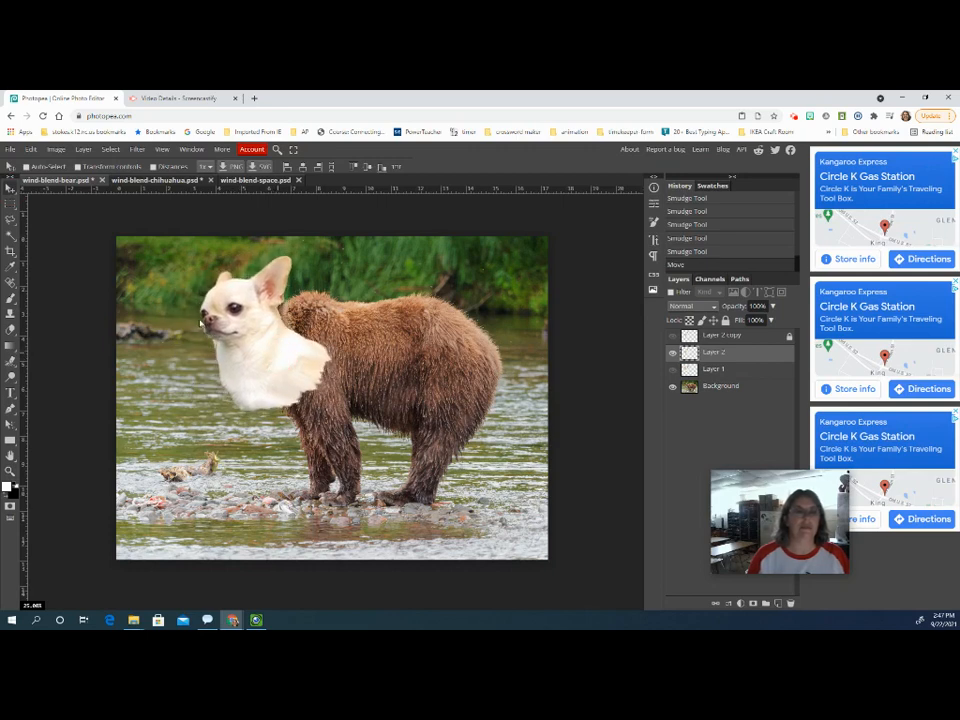
Step: Erase the lower front edge of the chihuahua's chest at 100% opacity and nudge the head slightly left and up
key("e")
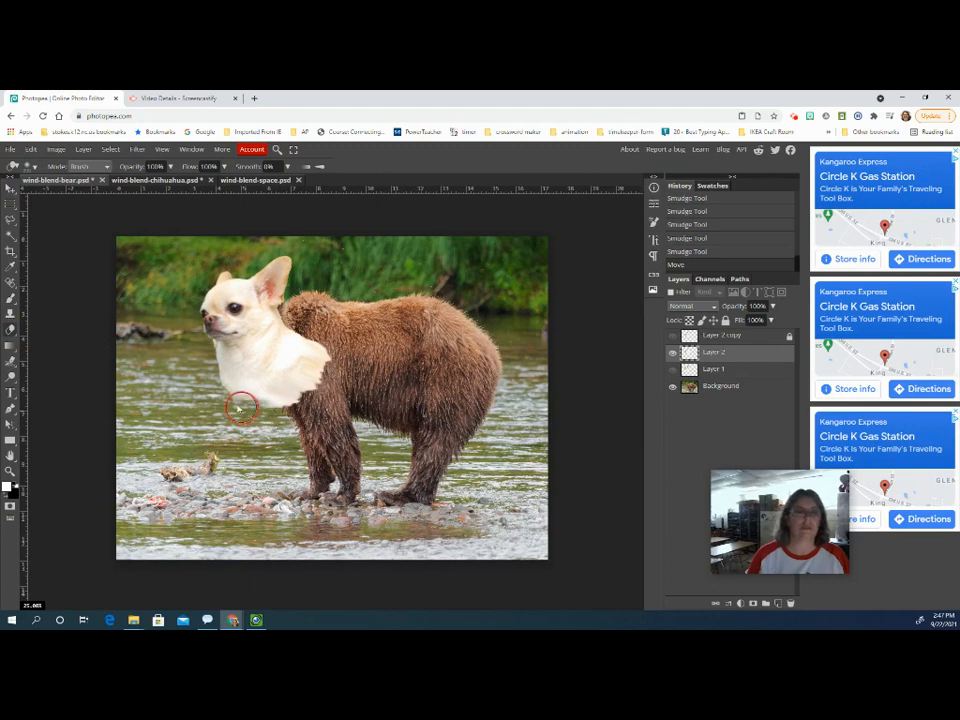
mouse_move(211, 383)
left_mouse_down()
mouse_move(270, 412)
mouse_move(283, 432)
left_mouse_up()
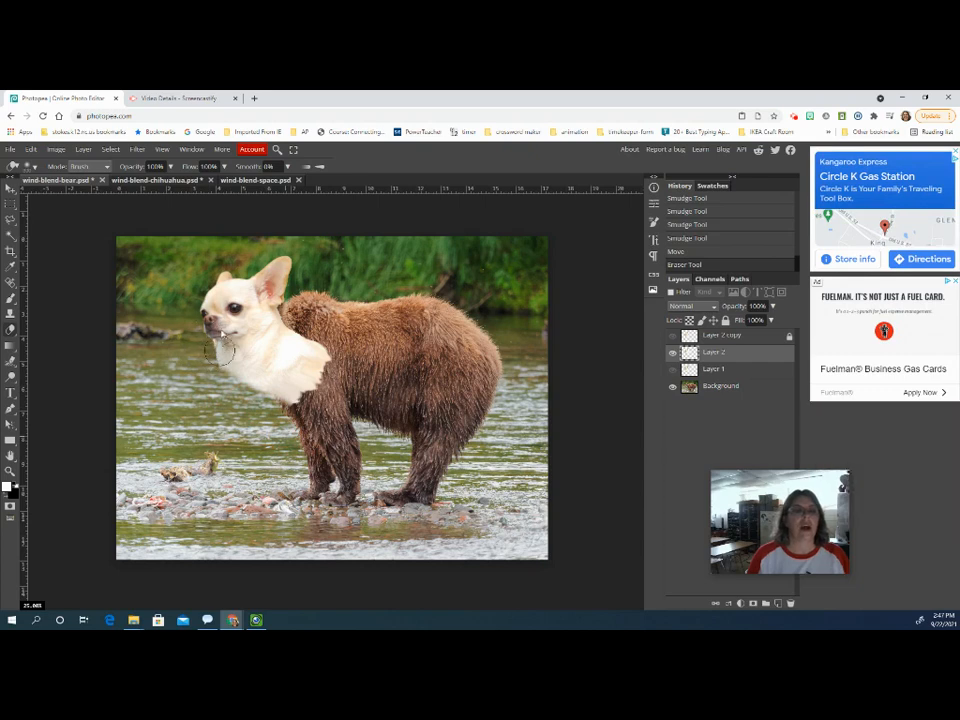
left_click(10, 187)
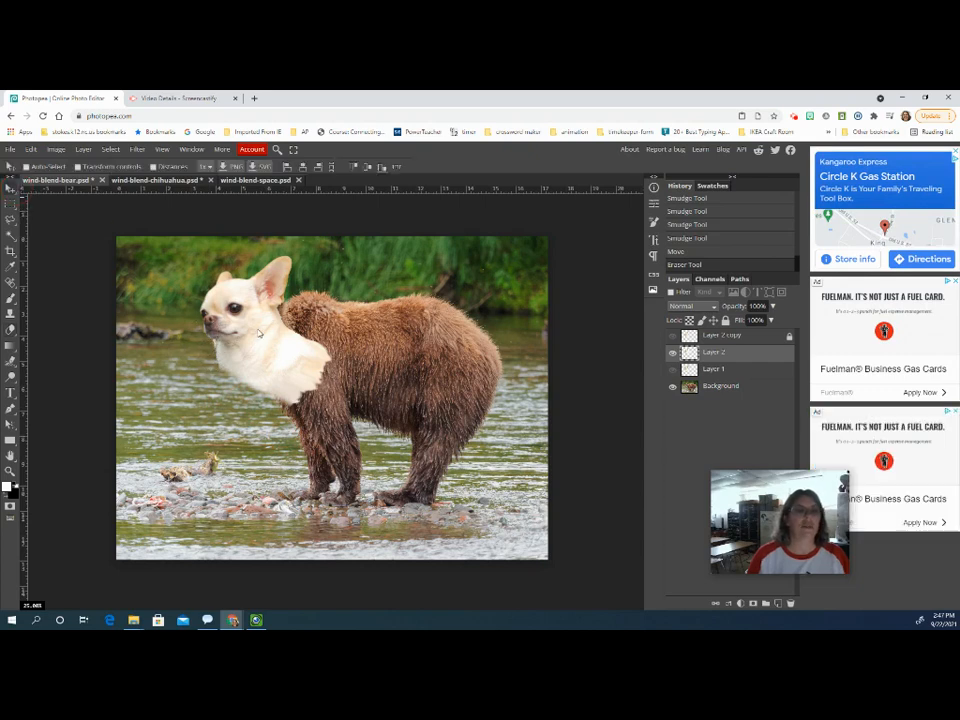
left_click_drag(260, 332, 256, 337)
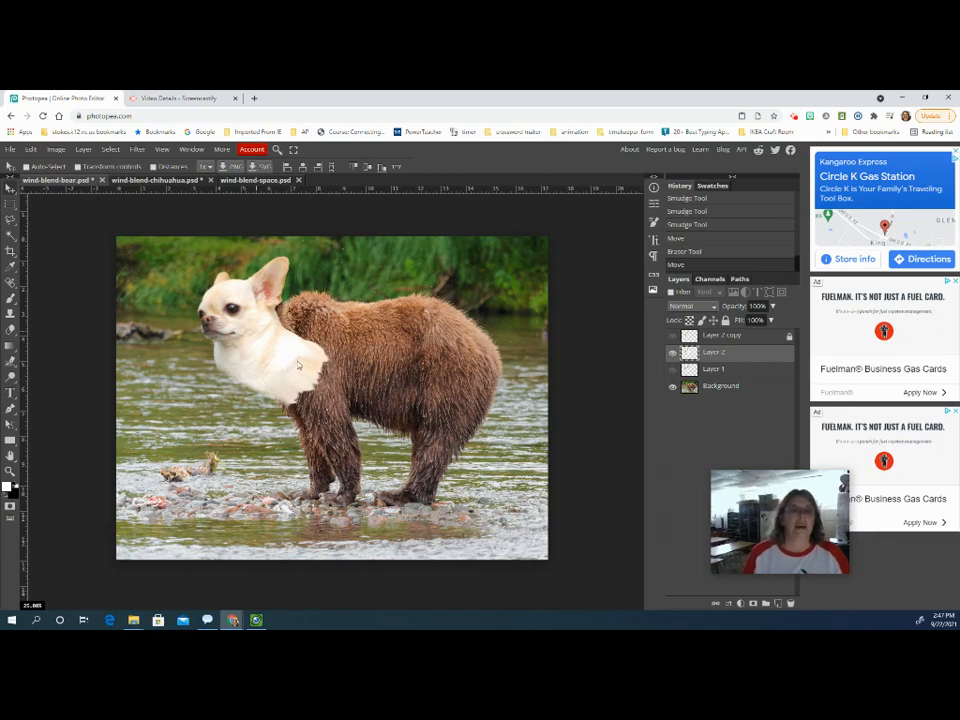
left_click_drag(277, 352, 277, 347)
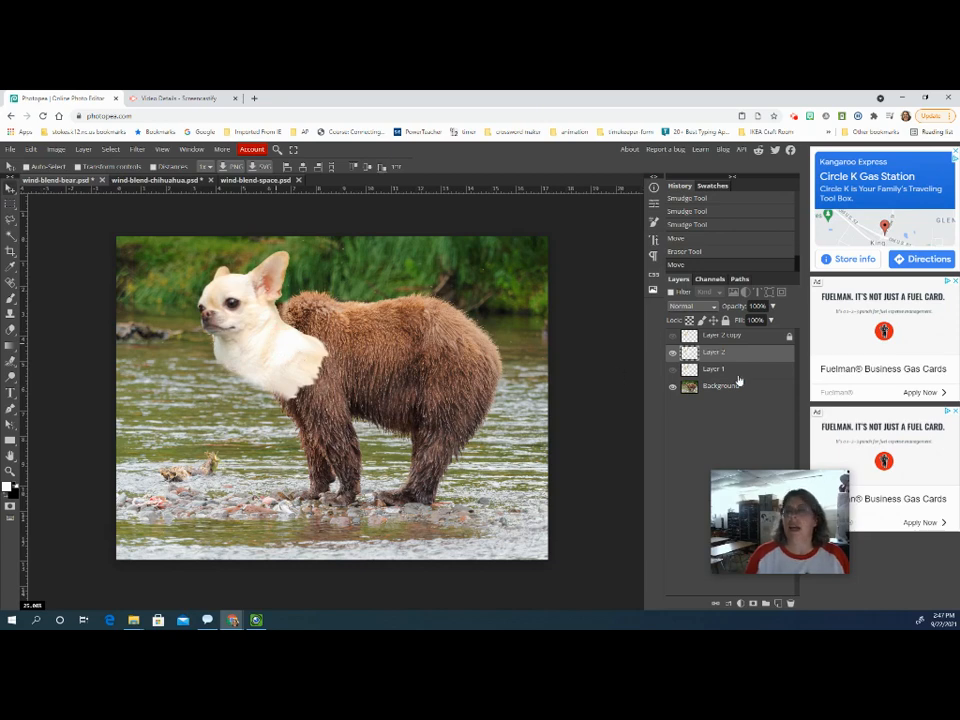
left_click(239, 181)
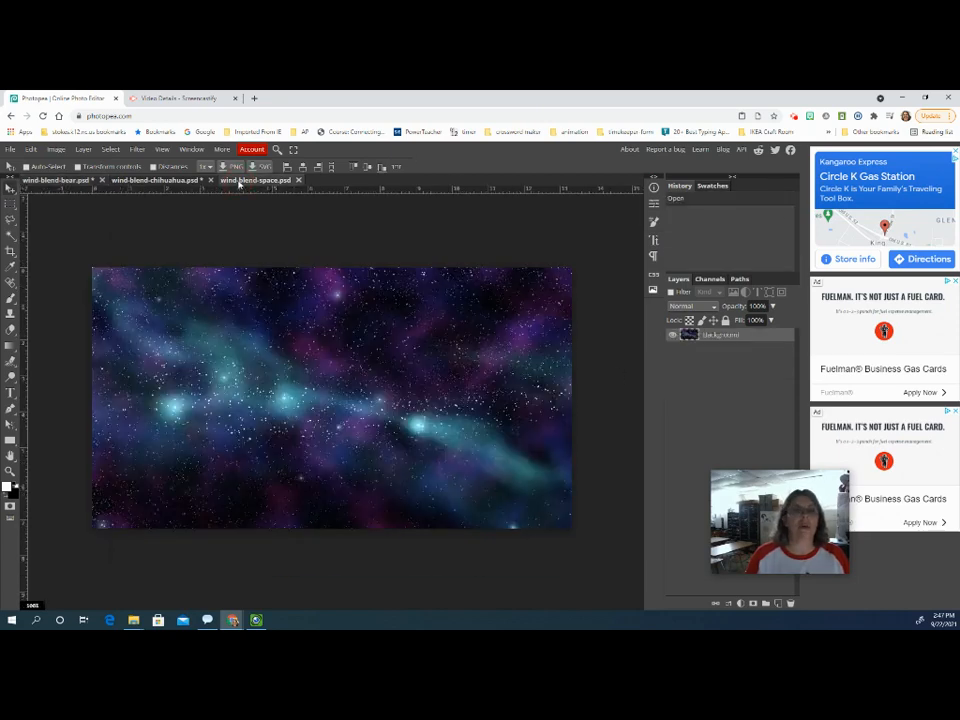
left_click(59, 181)
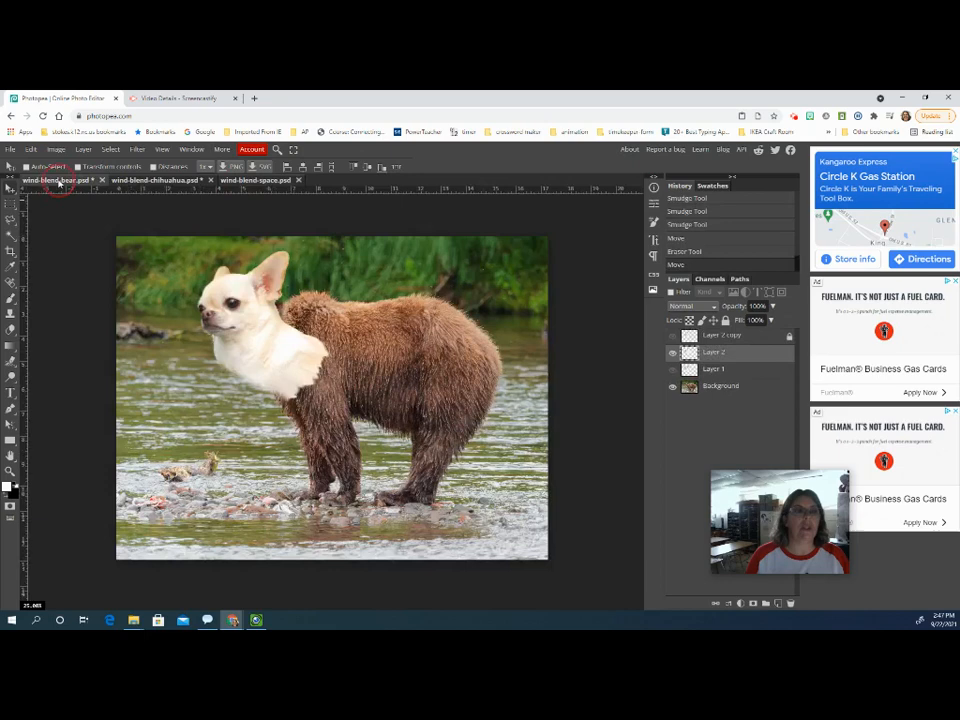
left_click(251, 180)
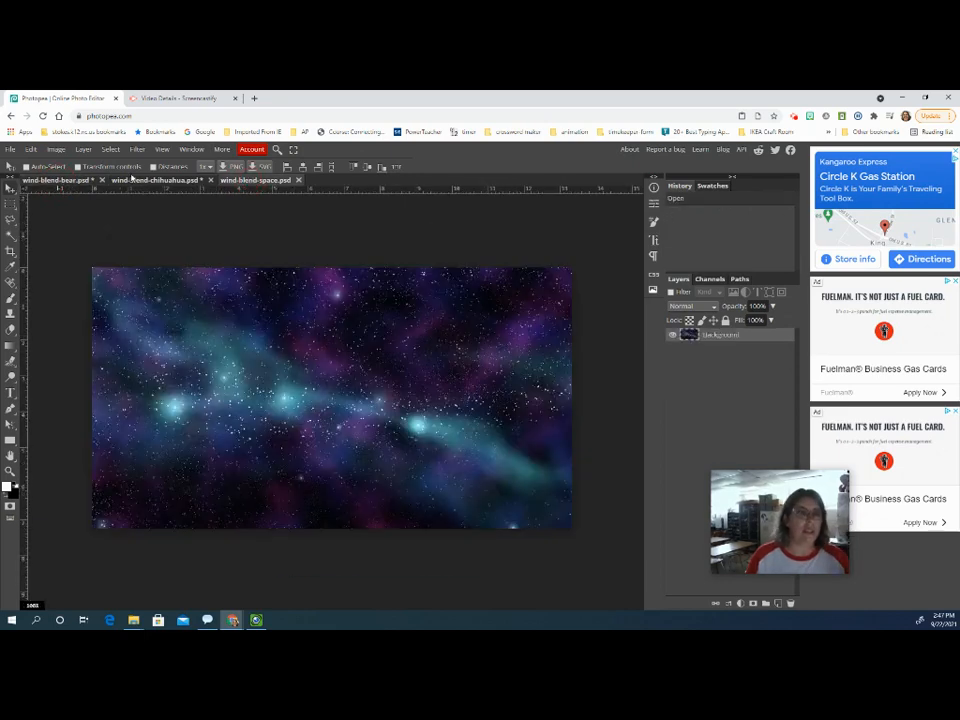
left_click(64, 181)
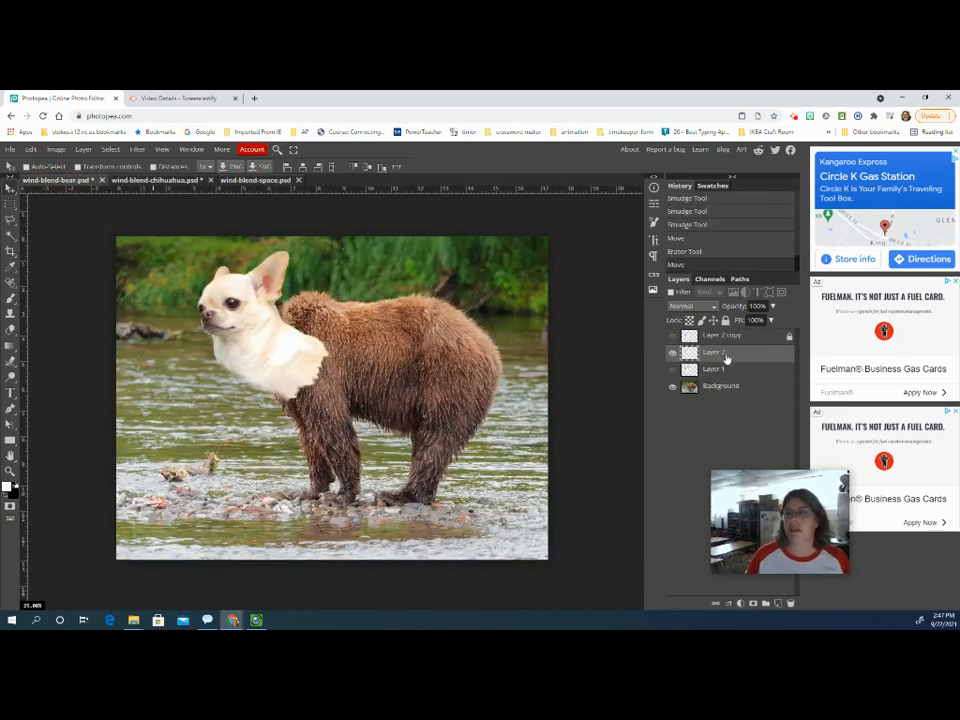
Step: Delete Layer 1 from the bear document and save it as a PSD named wind-blend-bear2 in the wind-blend folder
left_click(729, 369)
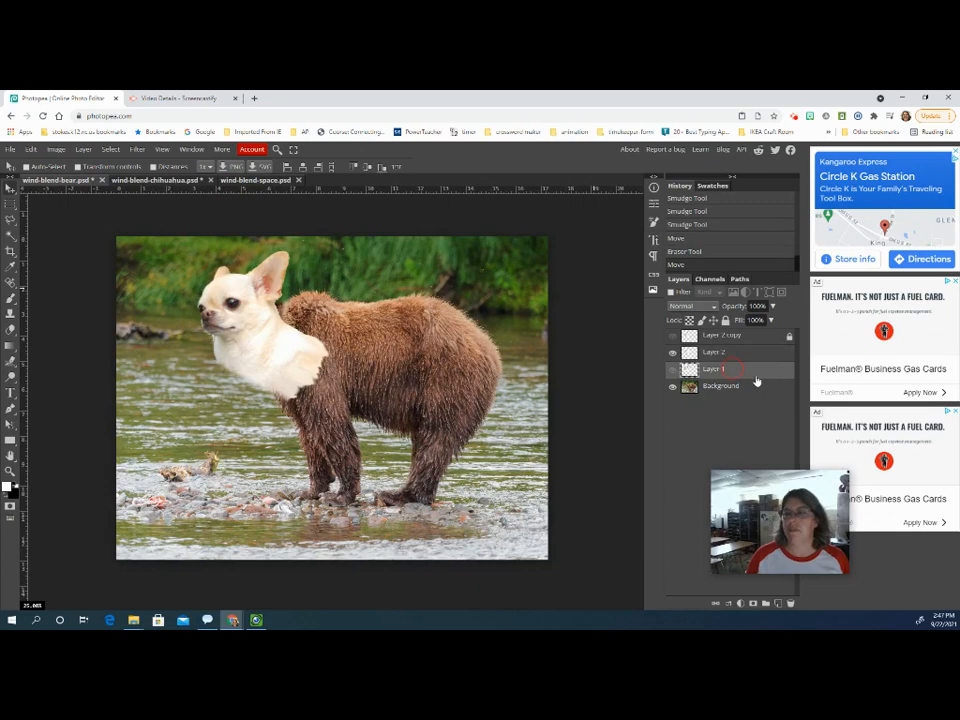
left_click(790, 604)
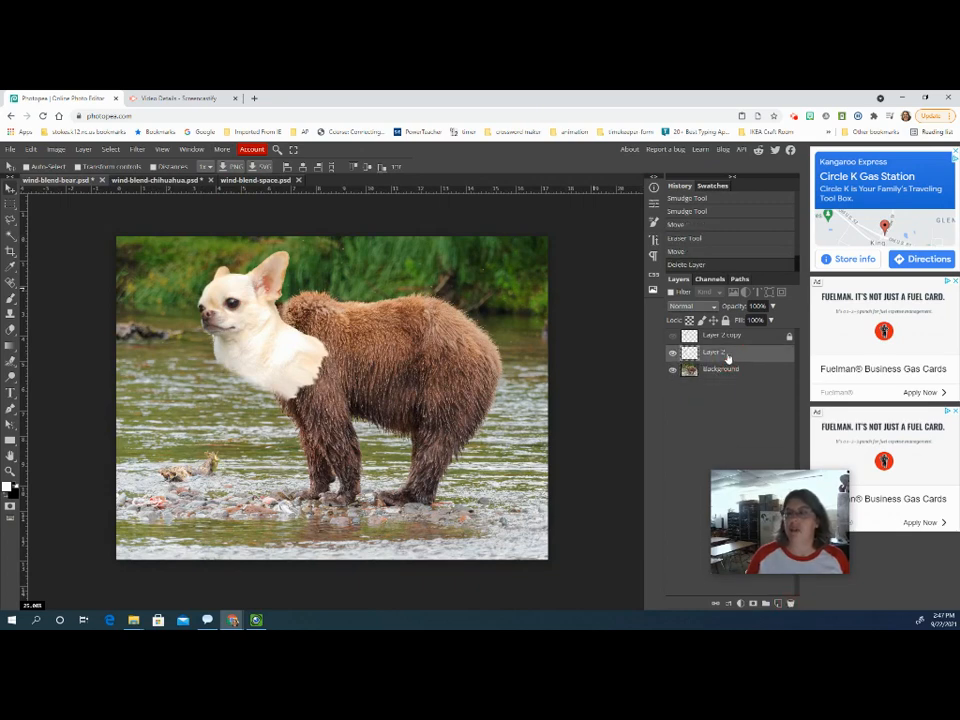
left_click(9, 149)
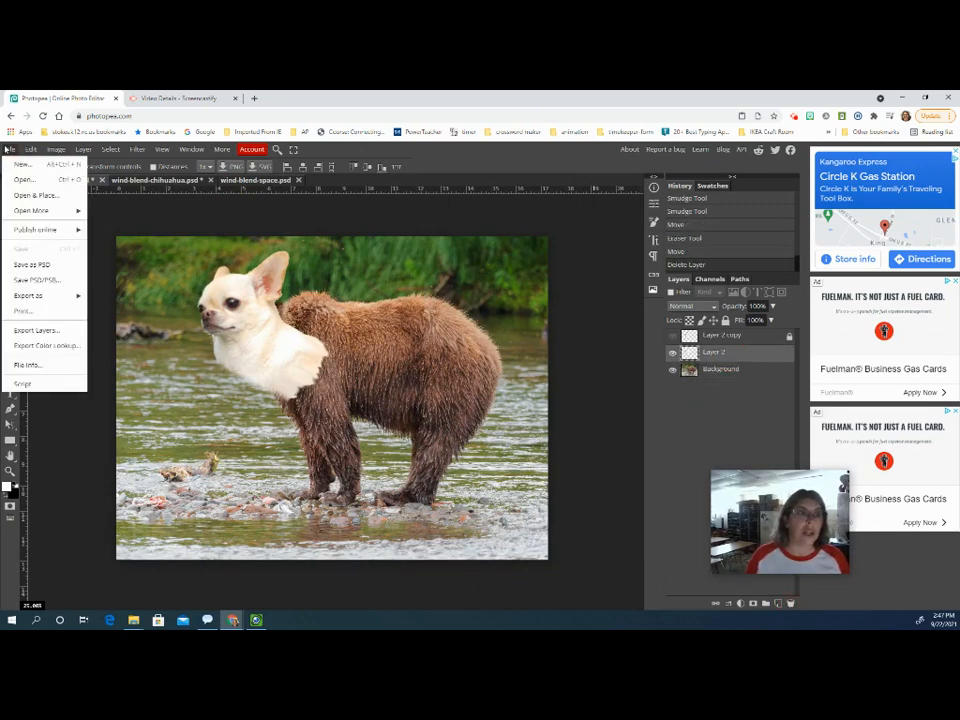
left_click(44, 264)
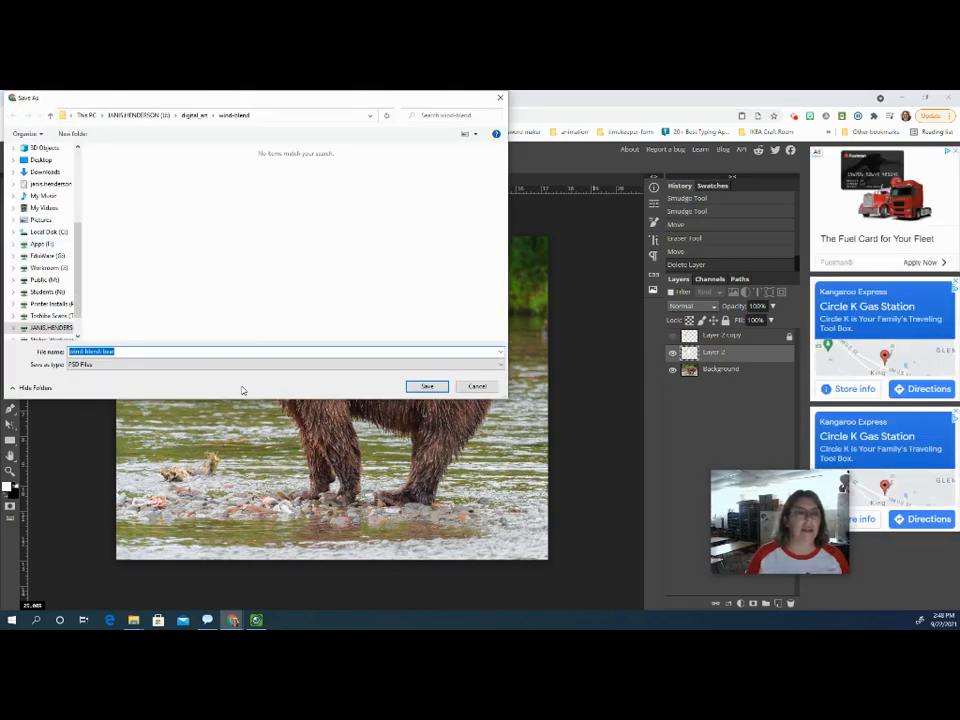
key("Right")
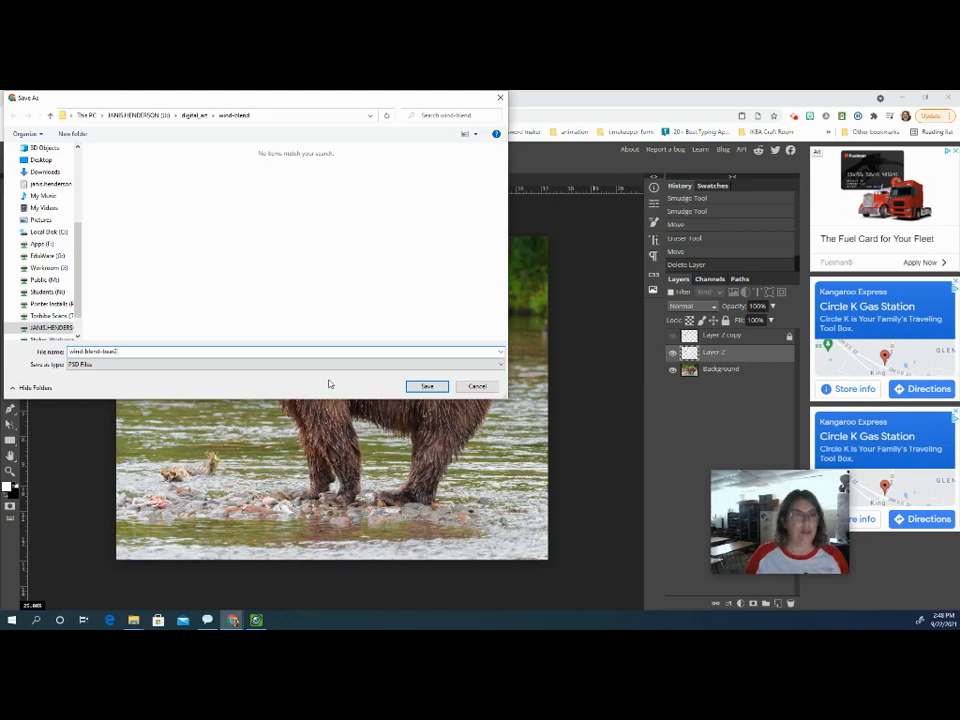
left_click(422, 386)
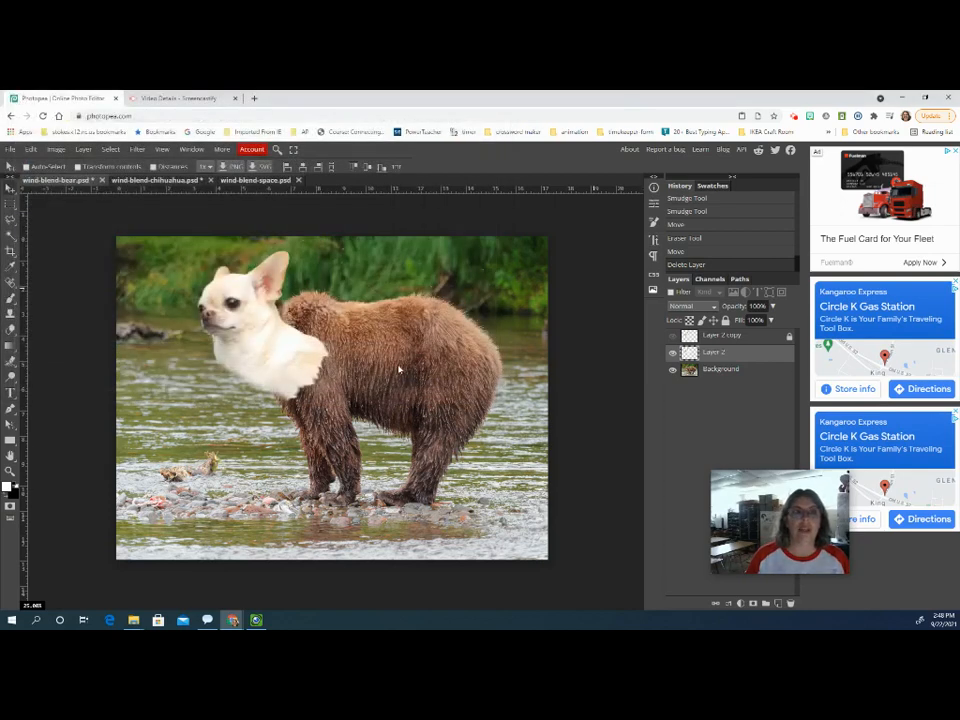
Step: Merge Layer 2 down into the Background layer
right_click(720, 356)
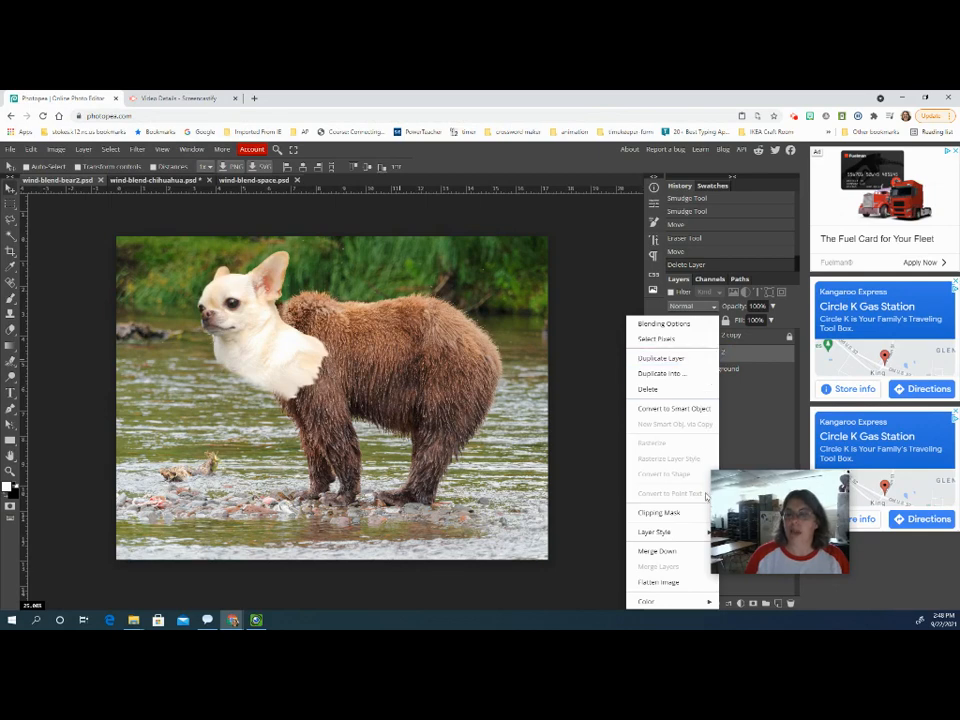
left_click(669, 552)
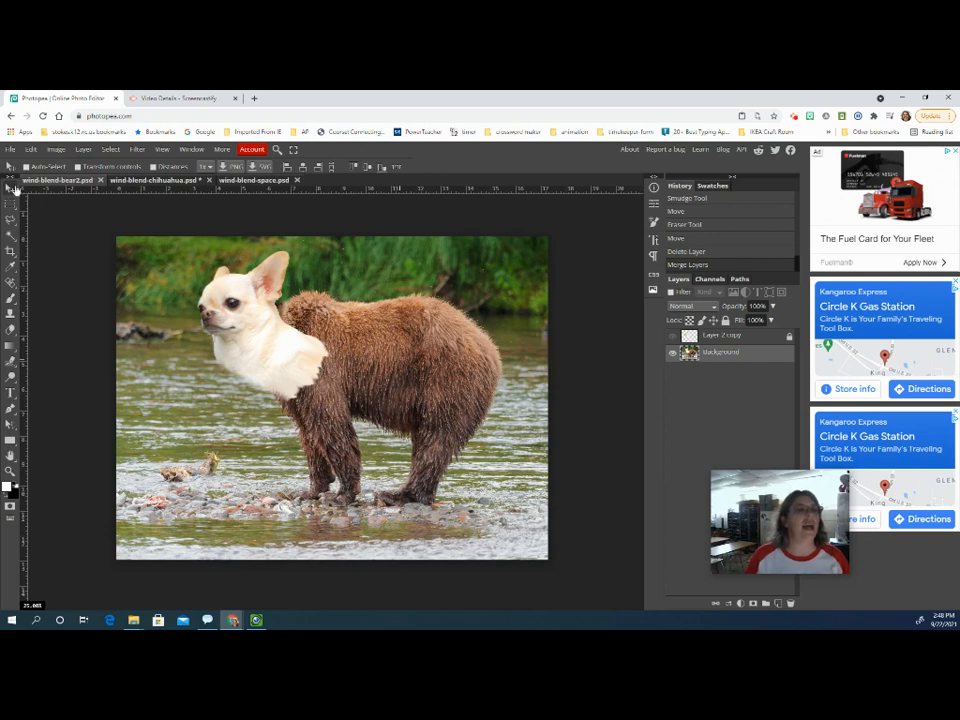
Step: Outline the whole chihuahua-headed bear on the Background layer with a Polygonal Lasso selection, including the stones under its feet
right_click(11, 220)
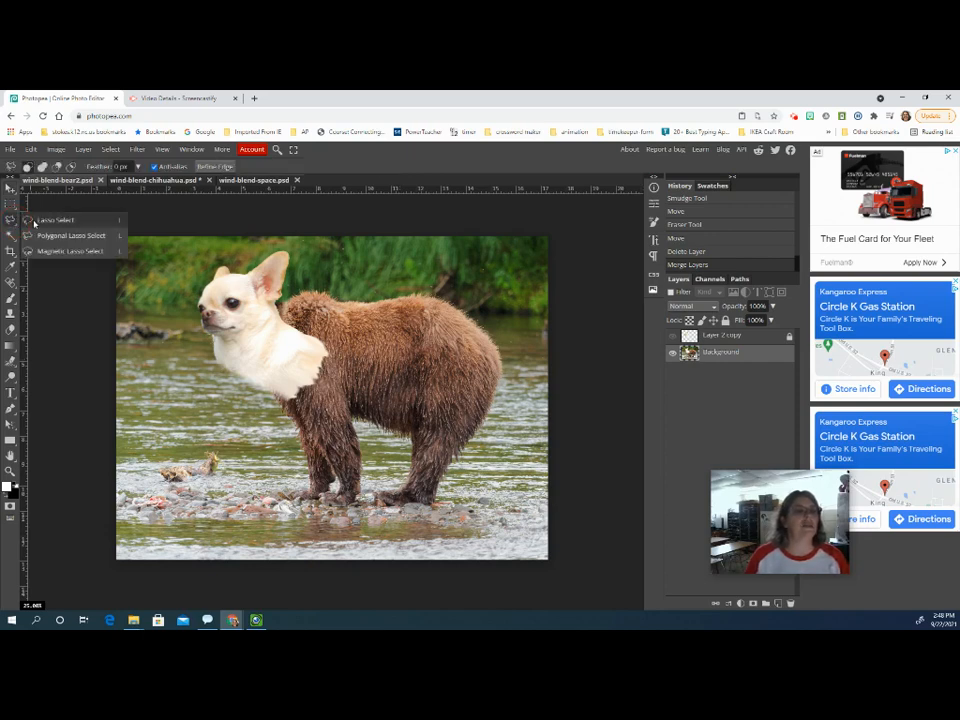
left_click(37, 236)
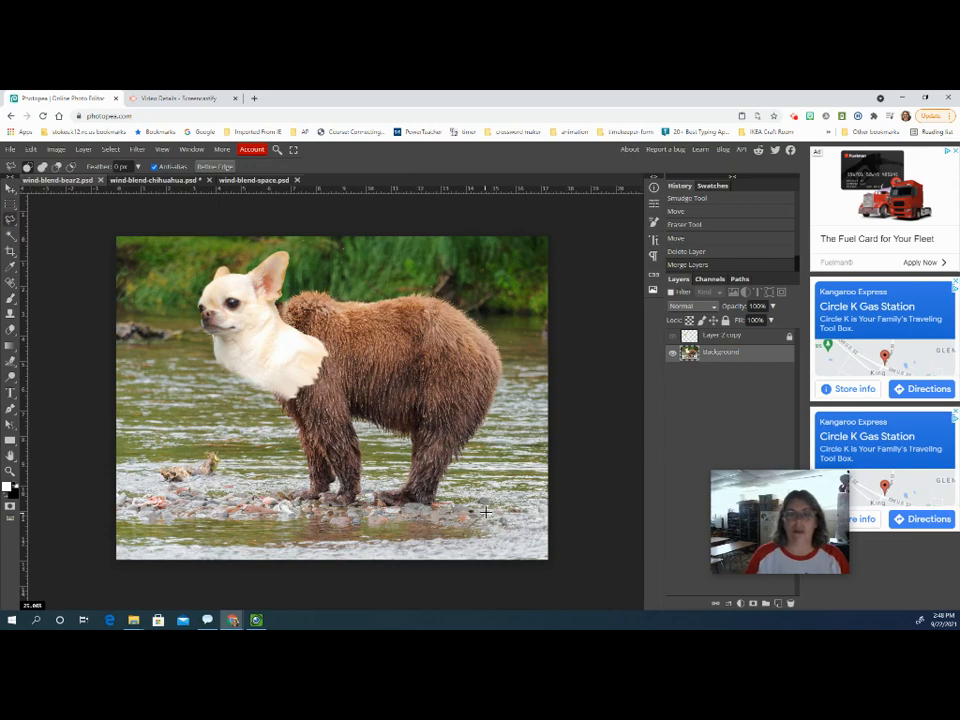
left_click(435, 491)
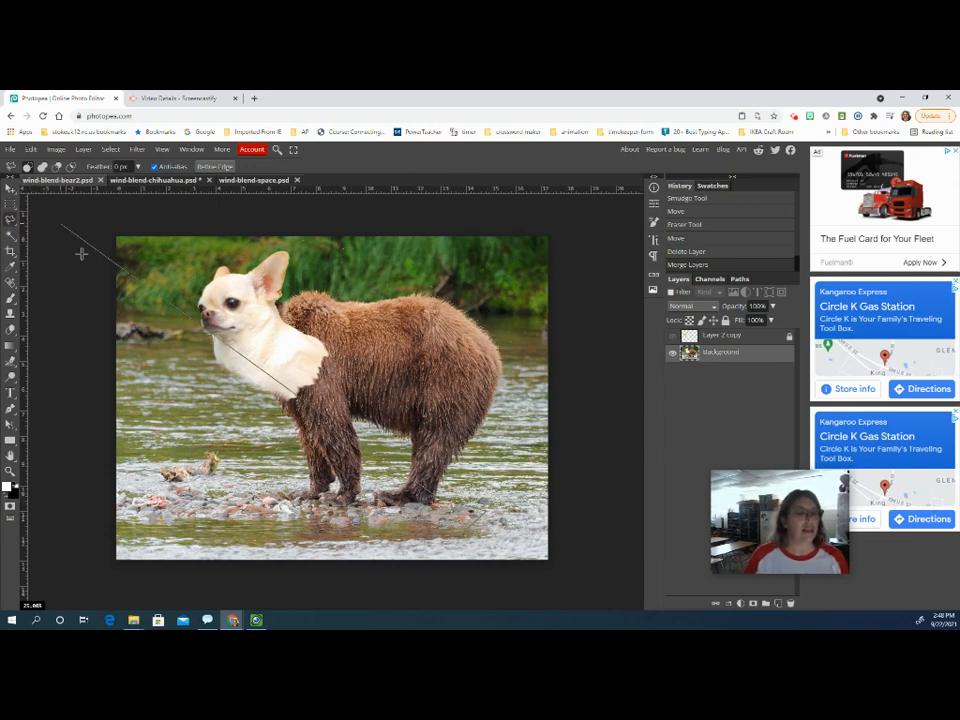
left_click(462, 469)
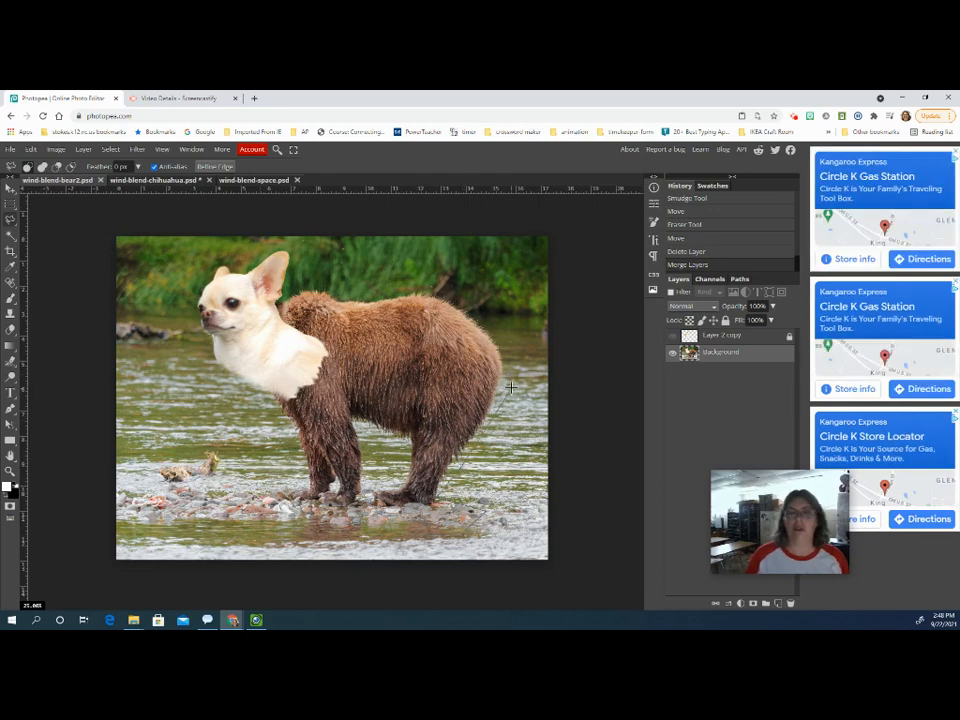
left_click(510, 381)
left_click(504, 336)
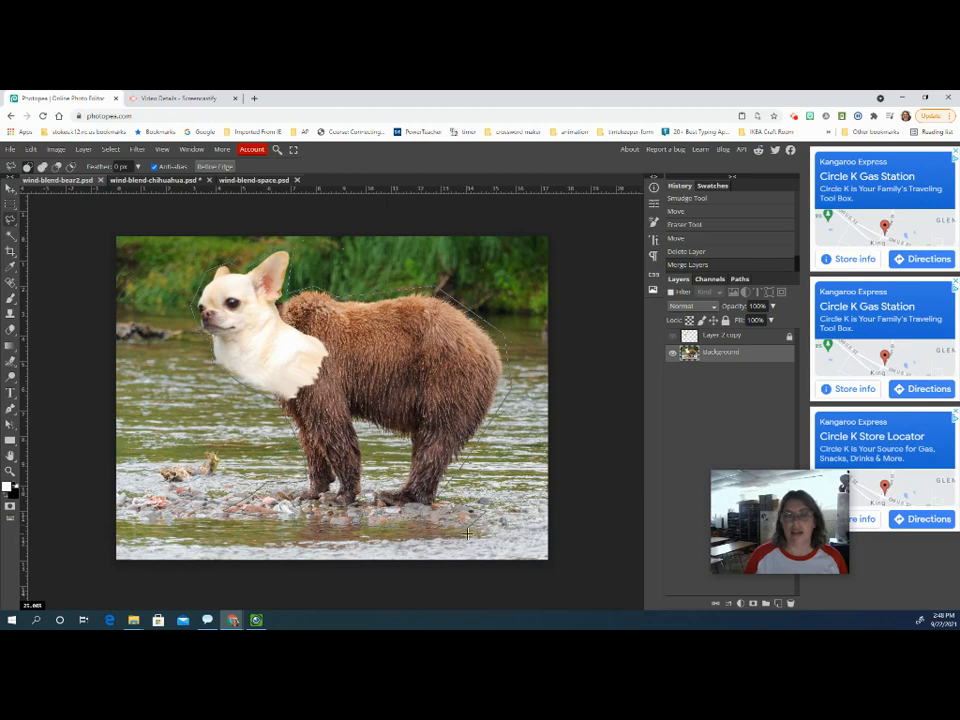
left_click_drag(466, 533, 462, 521)
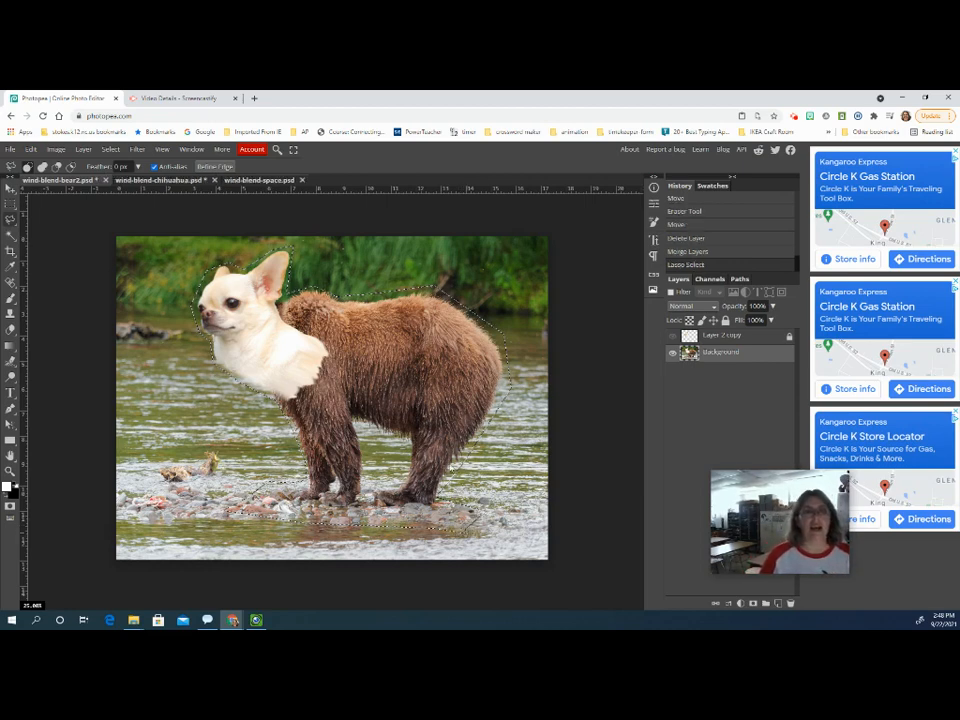
Step: Copy the selected animal and paste it into the wind-blend-space.psd document
left_click(31, 149)
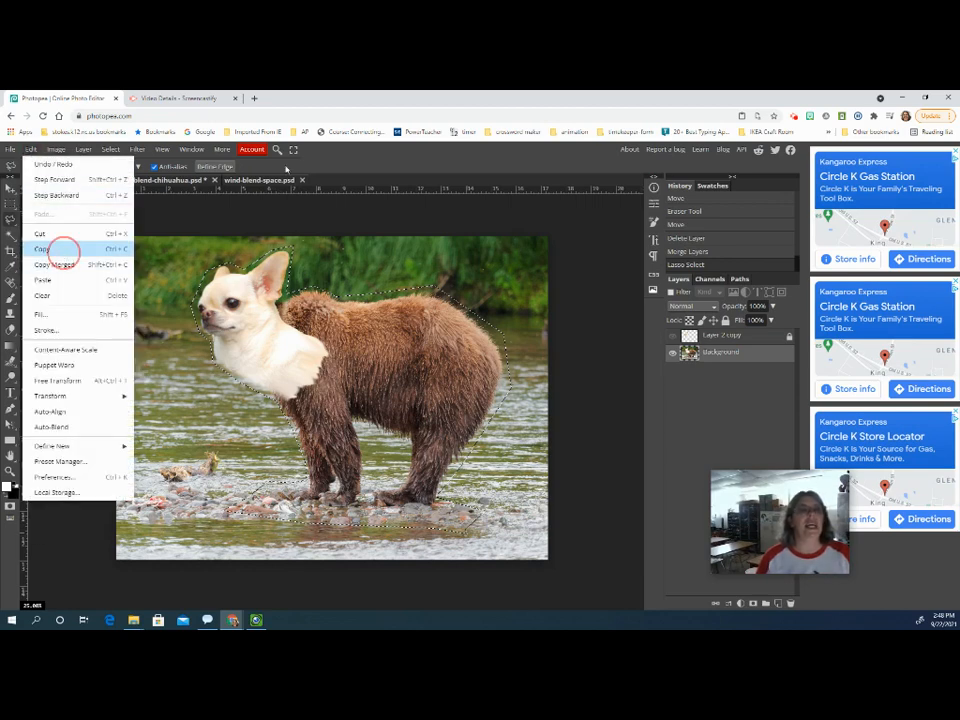
left_click(62, 250)
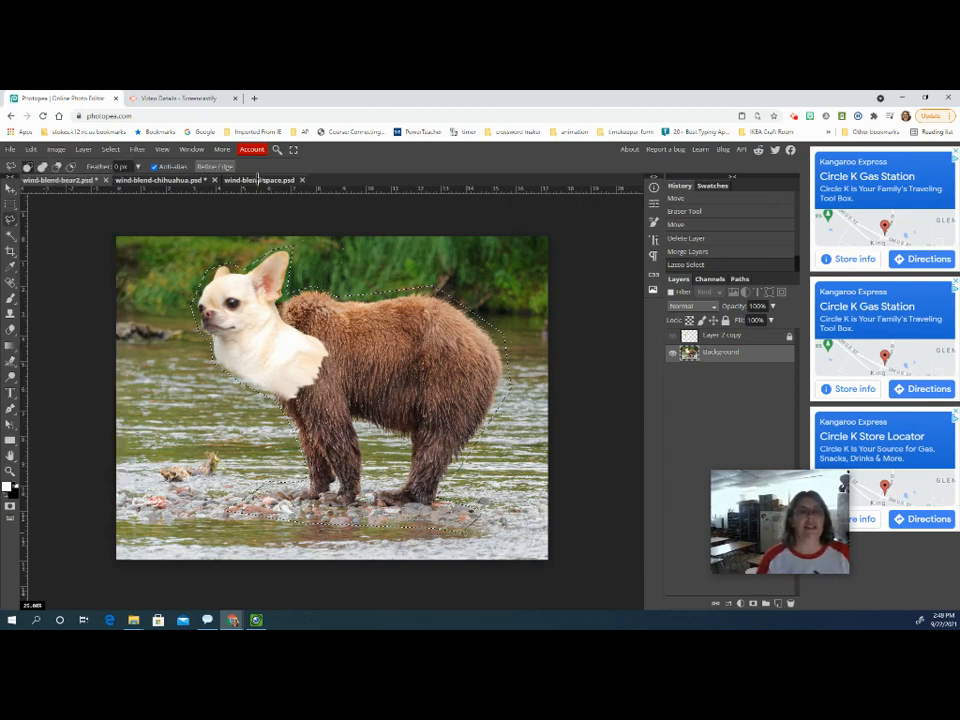
left_click(258, 180)
left_click(31, 149)
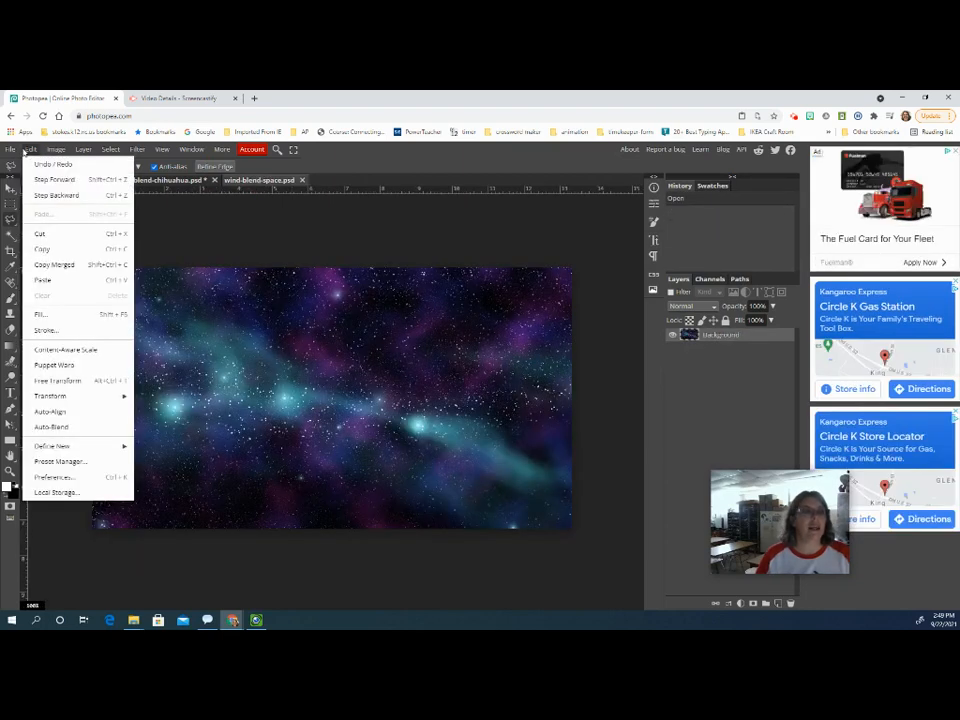
left_click(58, 280)
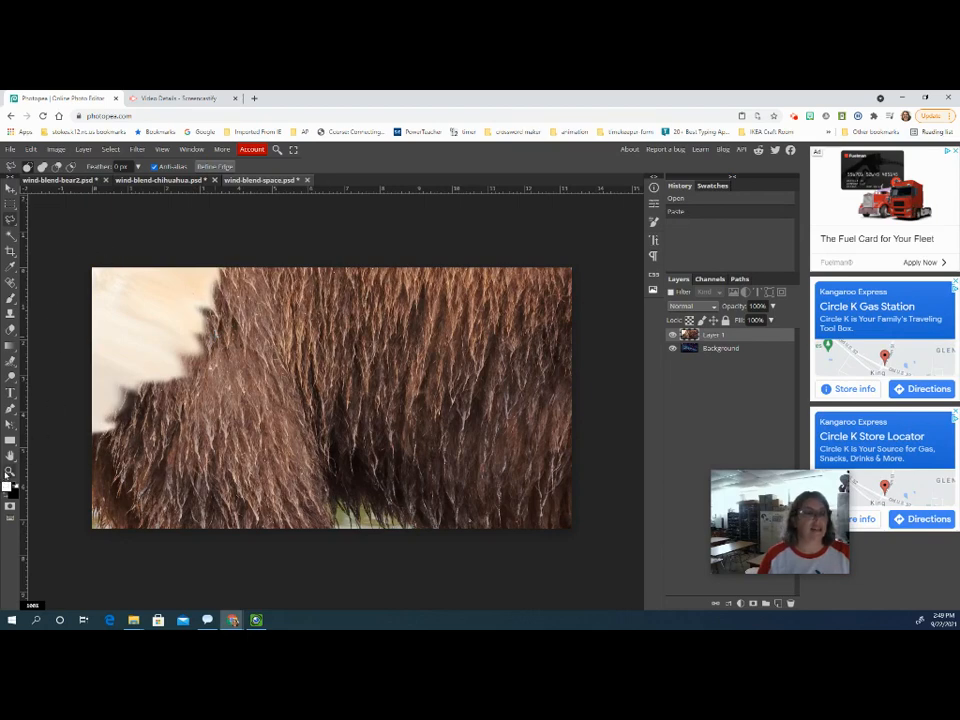
Step: Free-transform the pasted animal on Layer 1, shrinking it proportionally to about 35% and moving it over the space image
left_click(10, 470)
key("ctrl+minus")
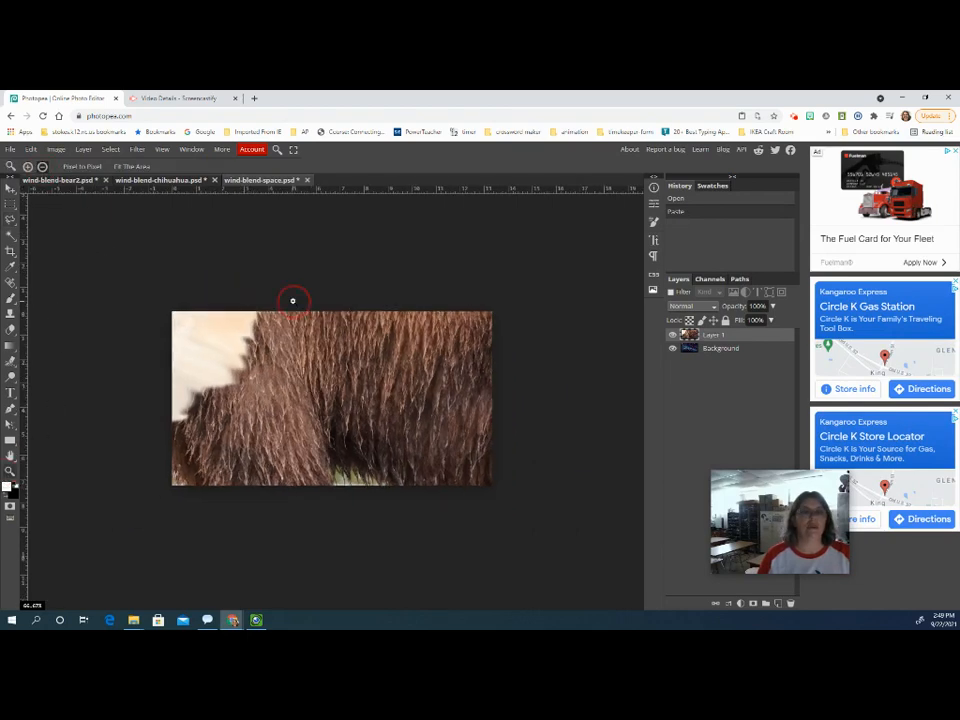
key("ctrl+minus")
left_click(31, 149)
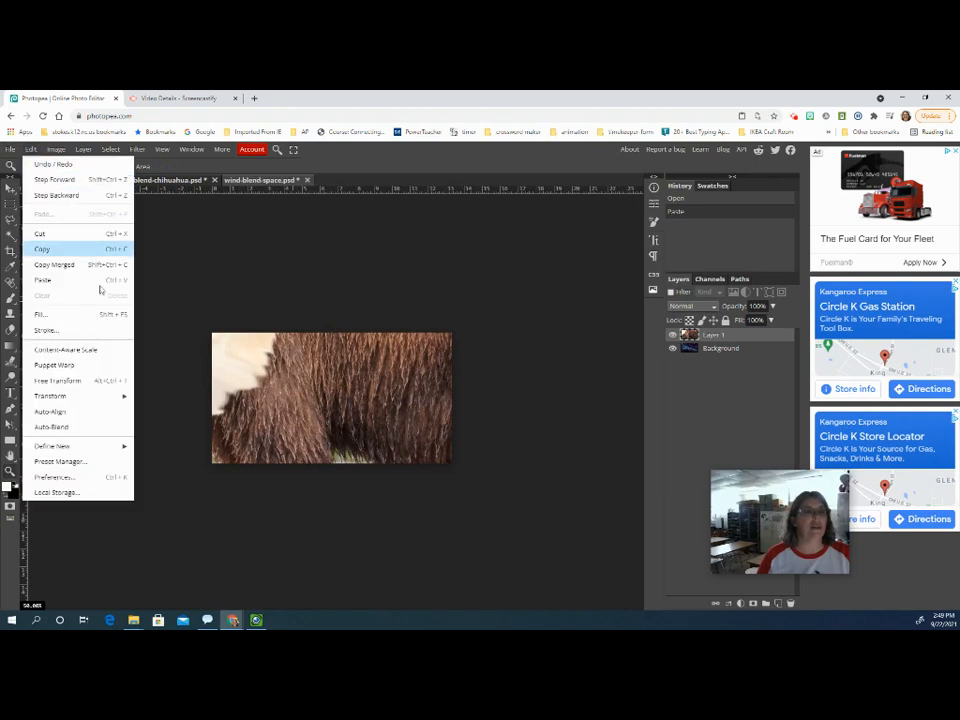
left_click(94, 383)
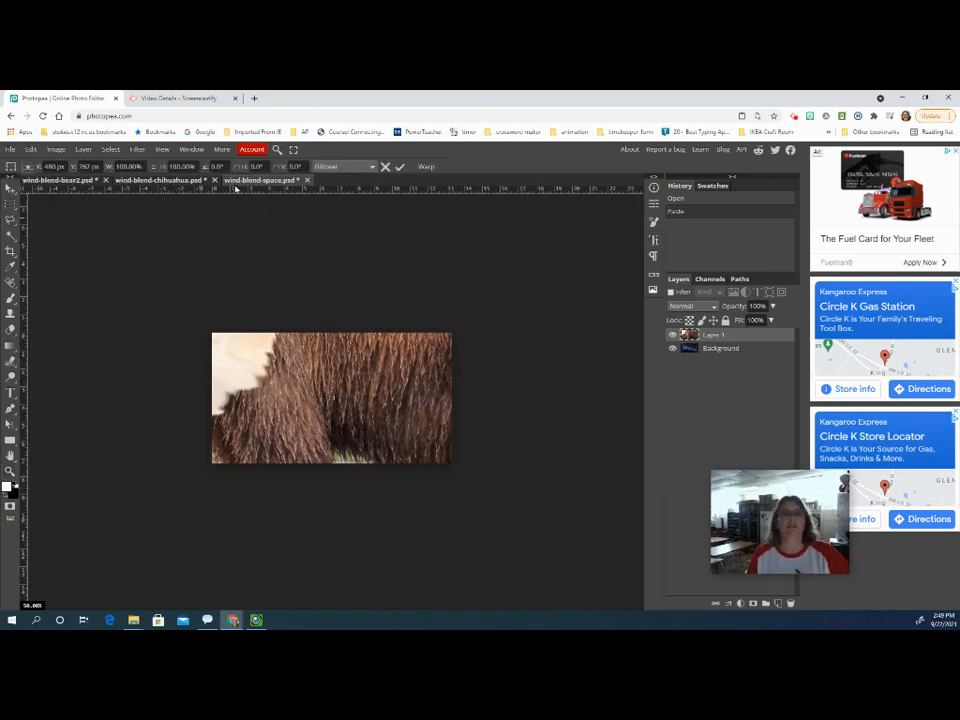
left_click(31, 149)
left_click(70, 380)
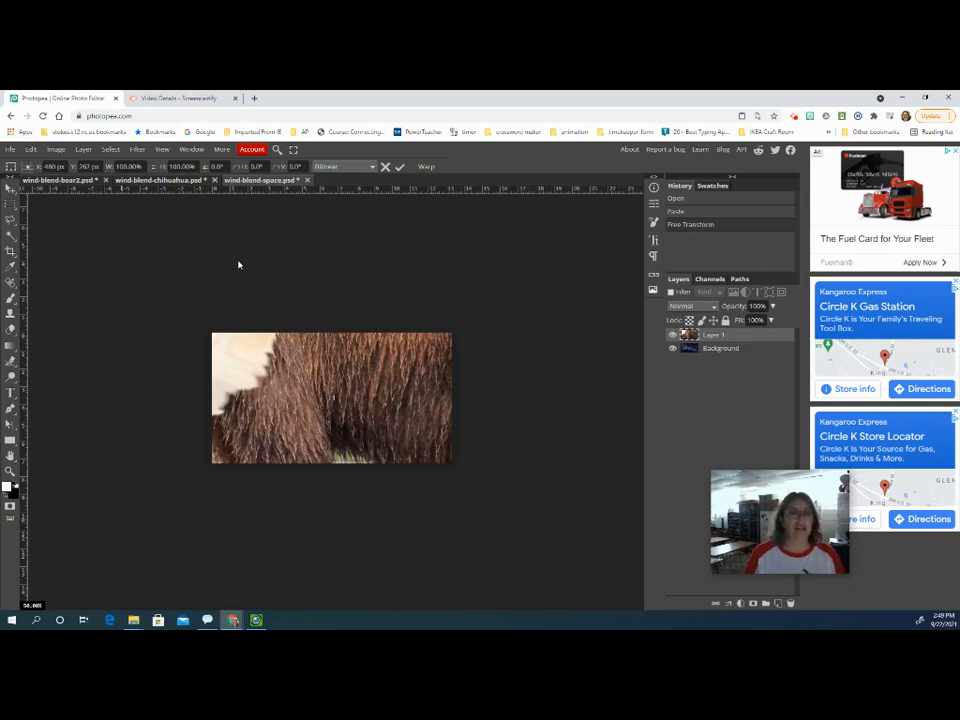
left_click_drag(238, 265, 349, 345)
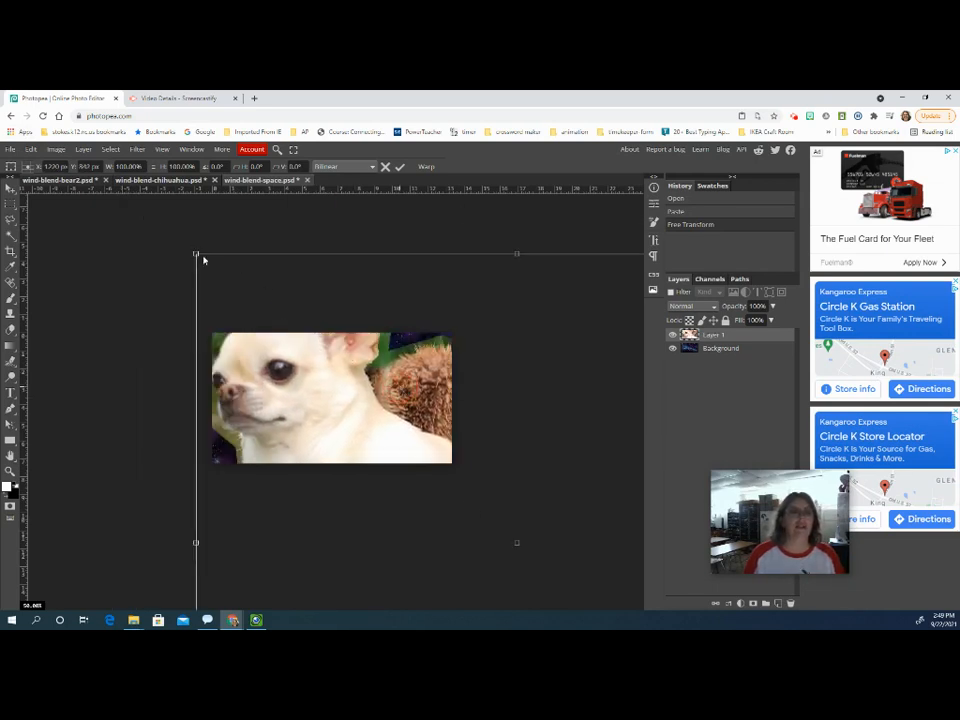
left_click_drag(195, 253, 420, 446)
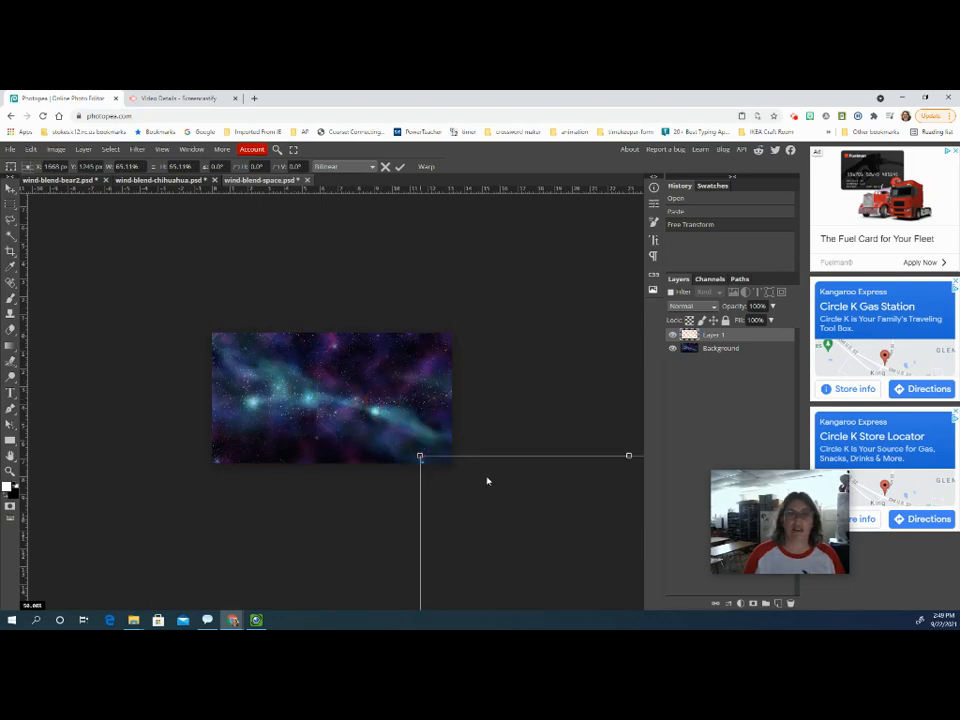
mouse_move(486, 478)
left_mouse_down()
mouse_move(199, 274)
mouse_move(136, 263)
mouse_move(315, 400)
mouse_move(325, 420)
mouse_move(257, 326)
left_mouse_up()
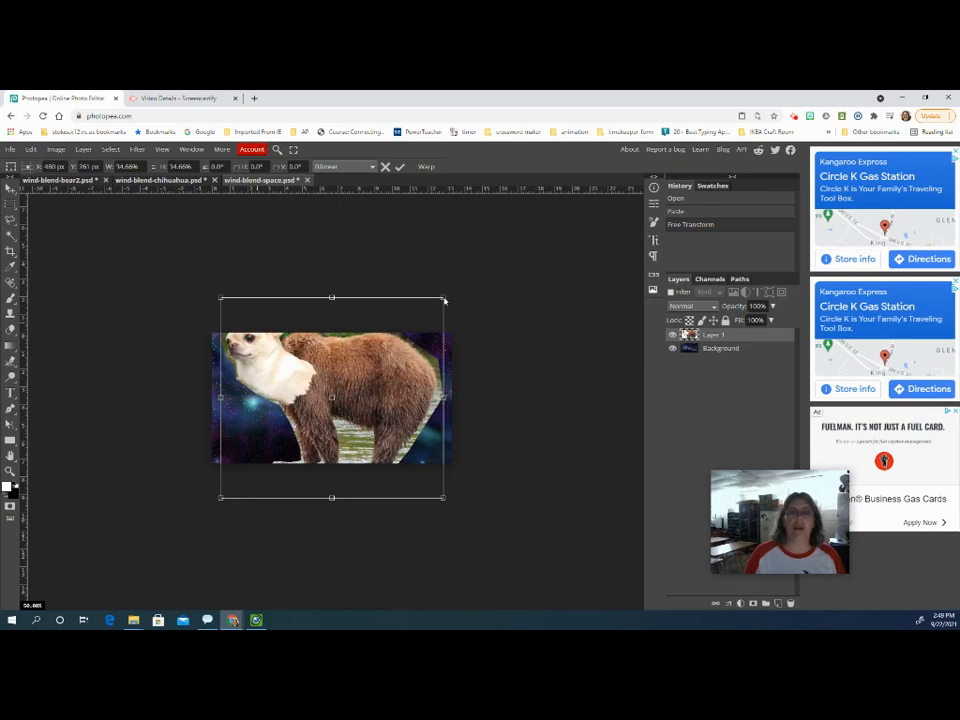
Step: Shrink the animal further to about 21.6%, position it near the middle of the space background, and apply the transform
left_click_drag(444, 300, 384, 352)
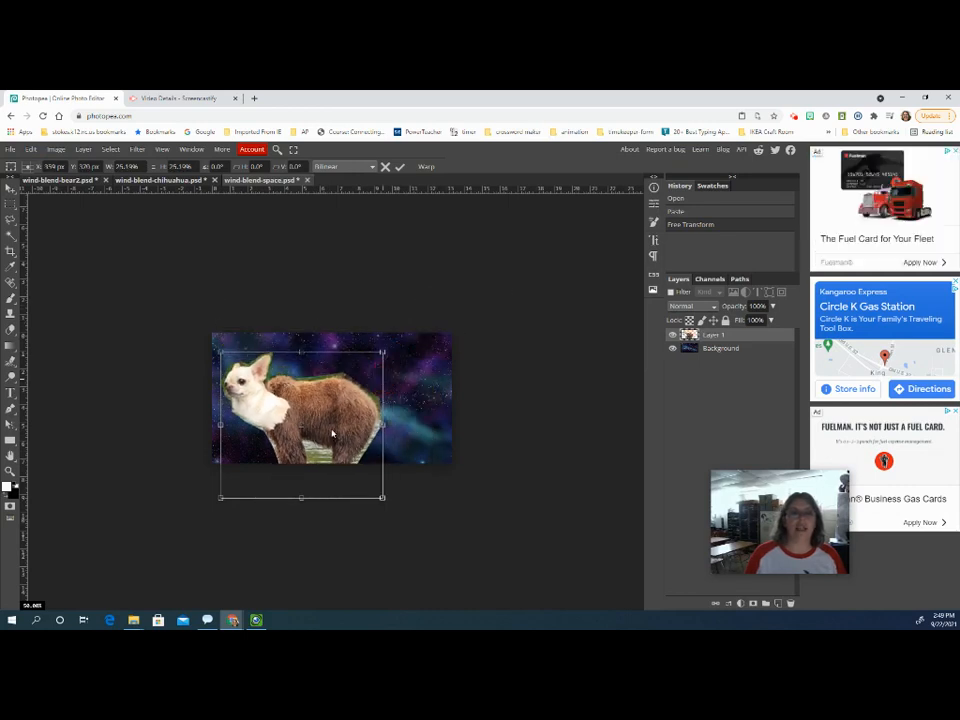
left_click_drag(332, 432, 359, 414)
left_click_drag(409, 478, 388, 450)
left_click_drag(362, 406, 362, 406)
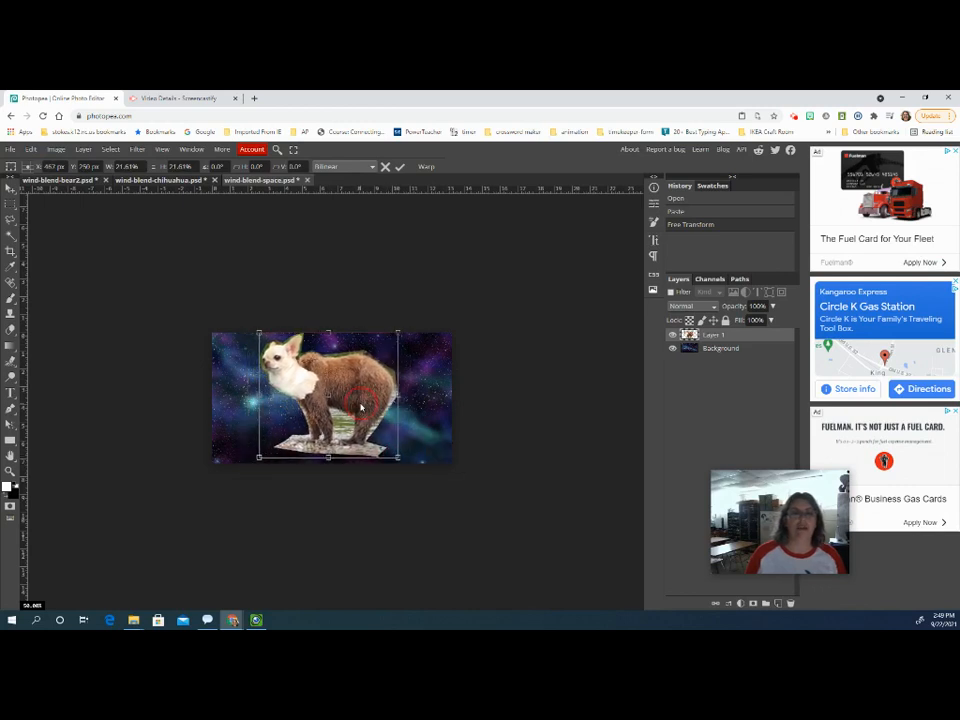
key("Return")
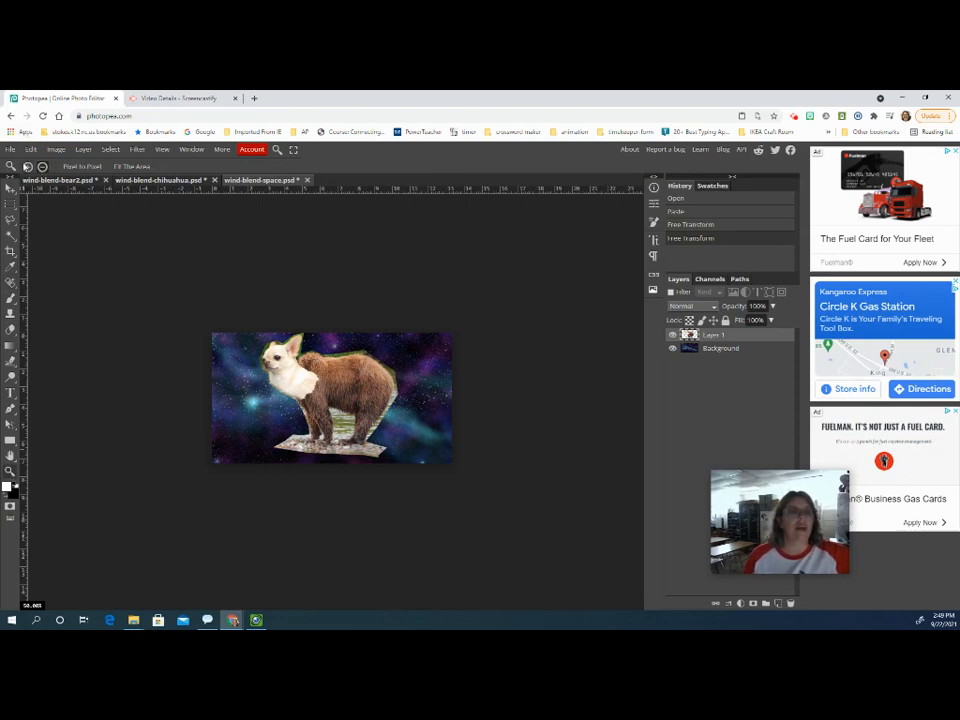
Step: Erase a patch of the river water between the bear's front and hind legs at 100% opacity
left_click(345, 405)
left_click(345, 405)
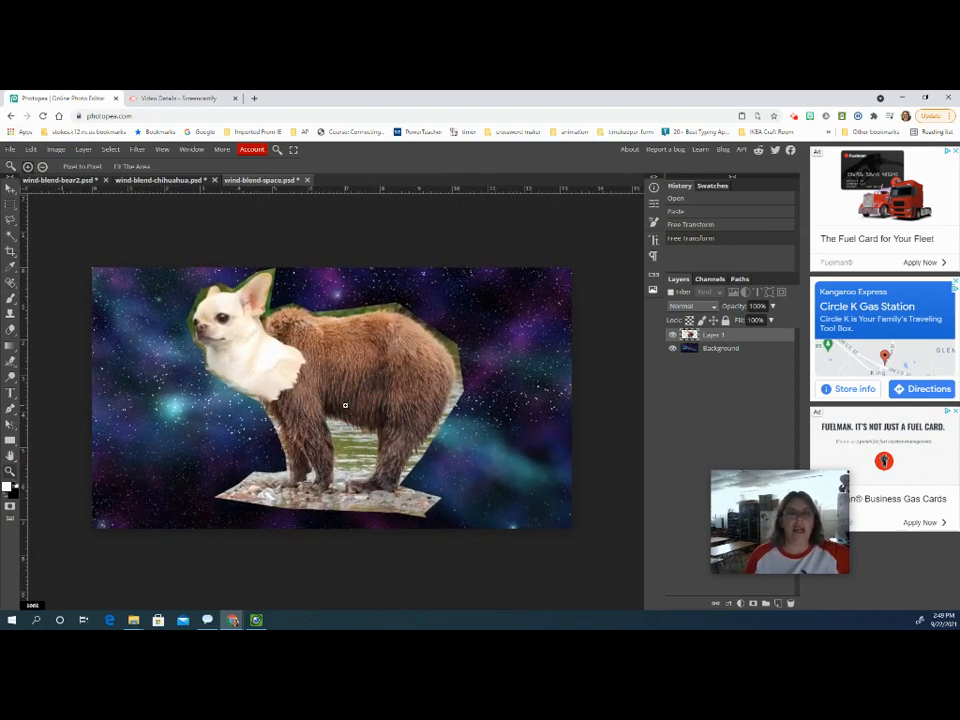
left_click(346, 405)
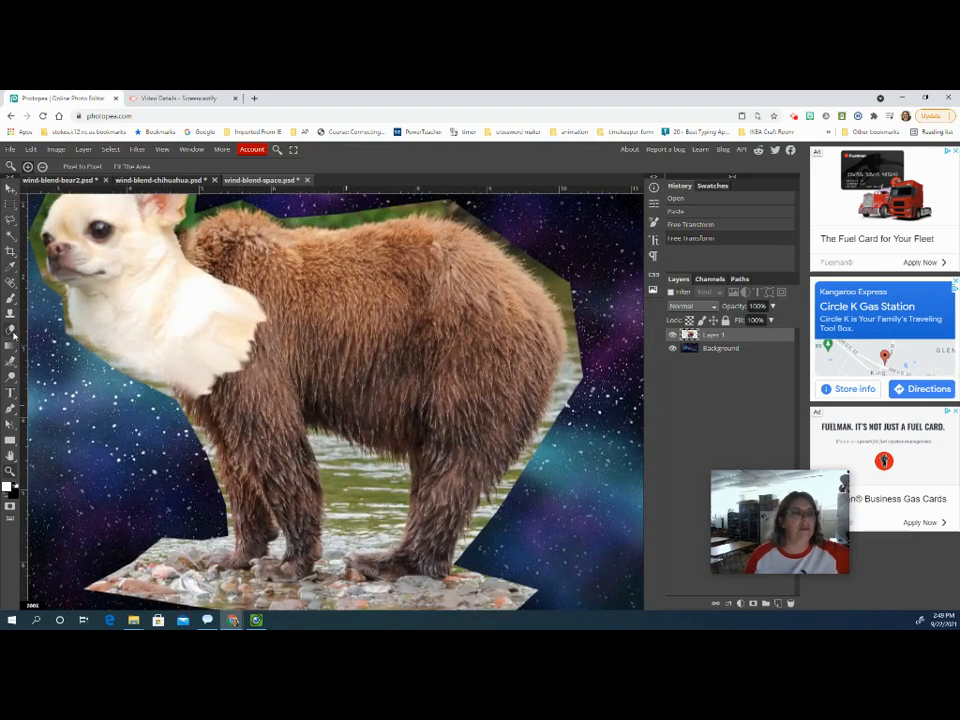
key("e")
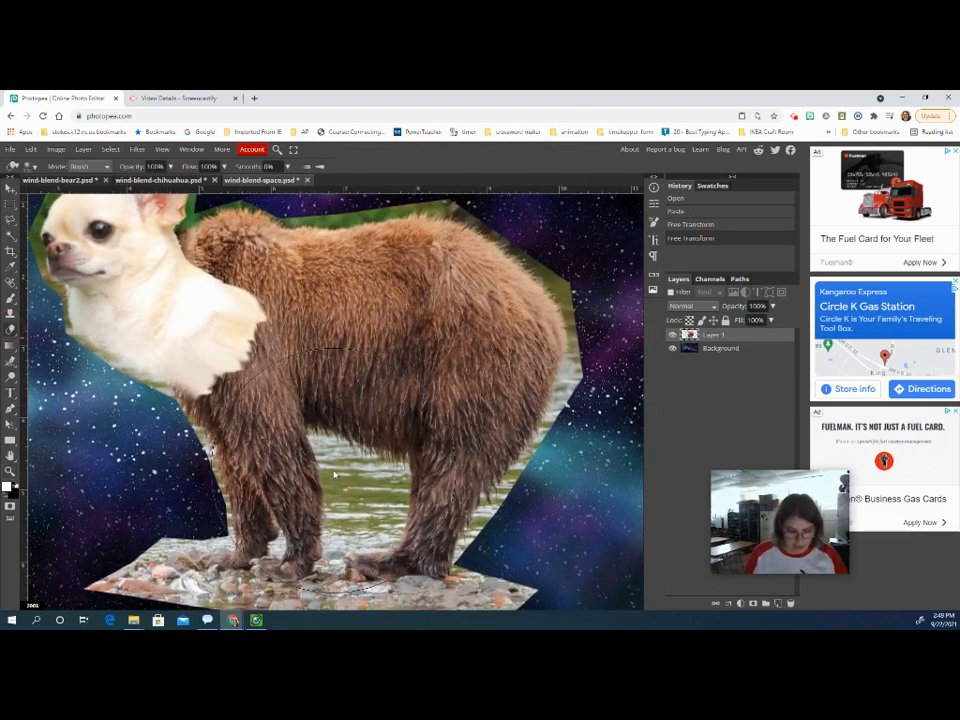
mouse_move(356, 482)
left_mouse_down()
mouse_move(386, 506)
mouse_move(362, 477)
mouse_move(354, 524)
mouse_move(368, 496)
mouse_move(360, 515)
left_mouse_up()
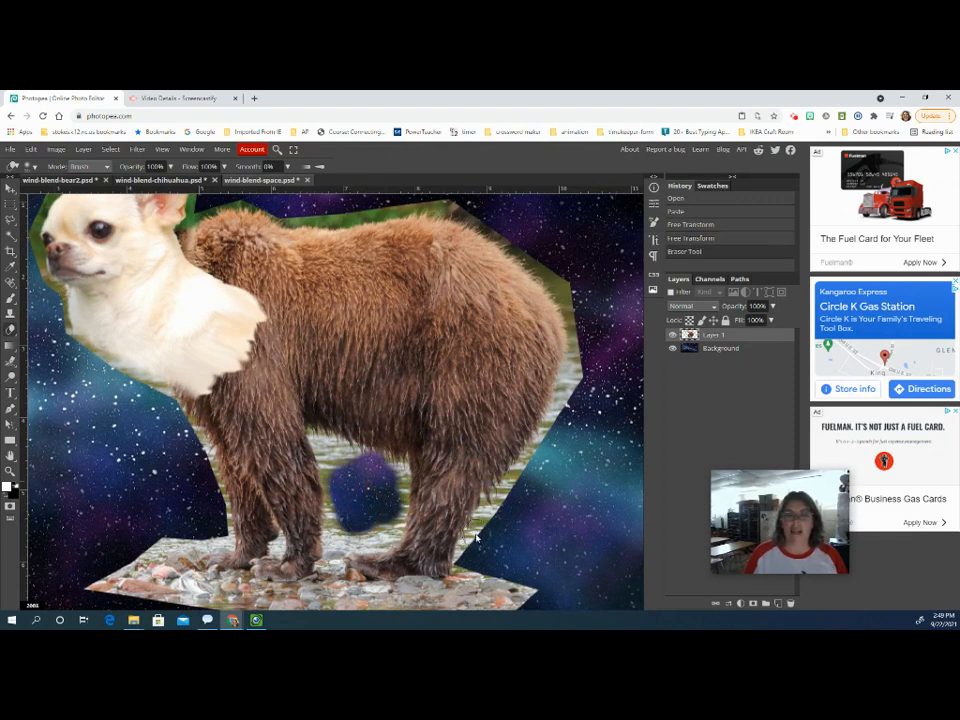
Step: Erase the leftover river and greenery behind the hind leg, around the rump and along the bear's back
left_click(470, 554)
left_click_drag(472, 550, 495, 522)
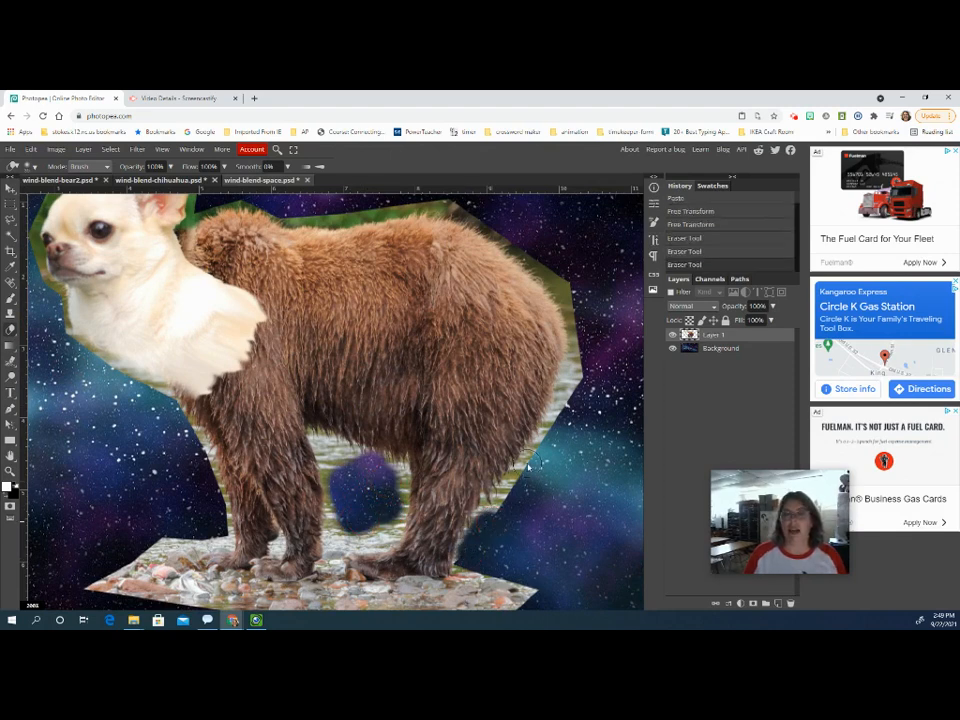
left_click_drag(531, 473, 490, 504)
mouse_move(568, 408)
left_mouse_down()
mouse_move(584, 328)
mouse_move(575, 297)
mouse_move(541, 266)
mouse_move(510, 277)
mouse_move(555, 365)
left_mouse_up()
mouse_move(499, 289)
left_mouse_down()
mouse_move(367, 304)
mouse_move(270, 280)
left_mouse_up()
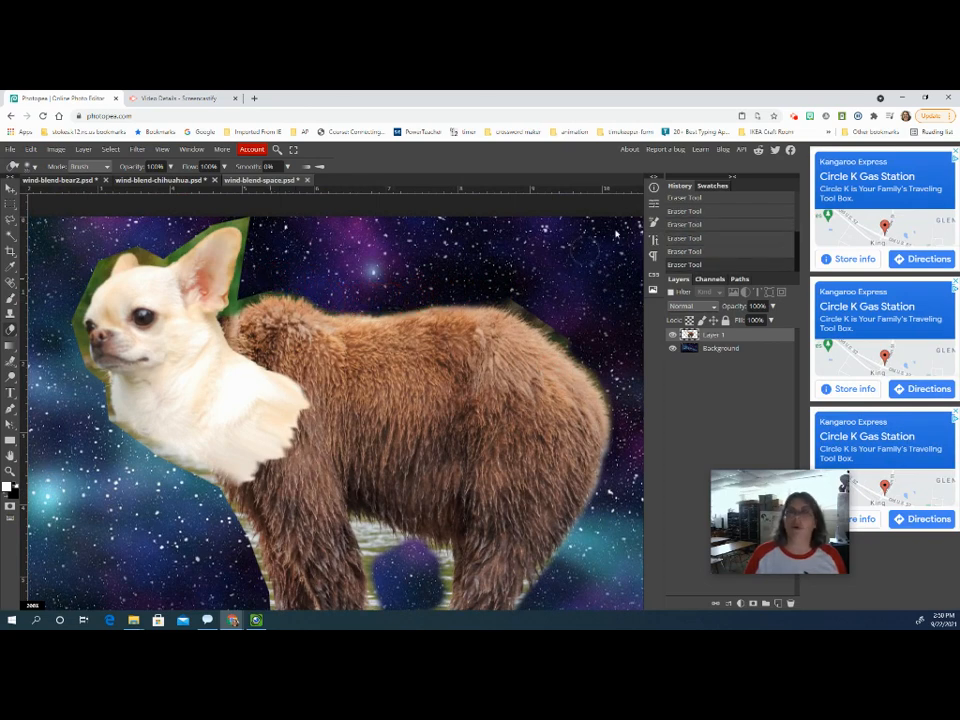
left_click(793, 117)
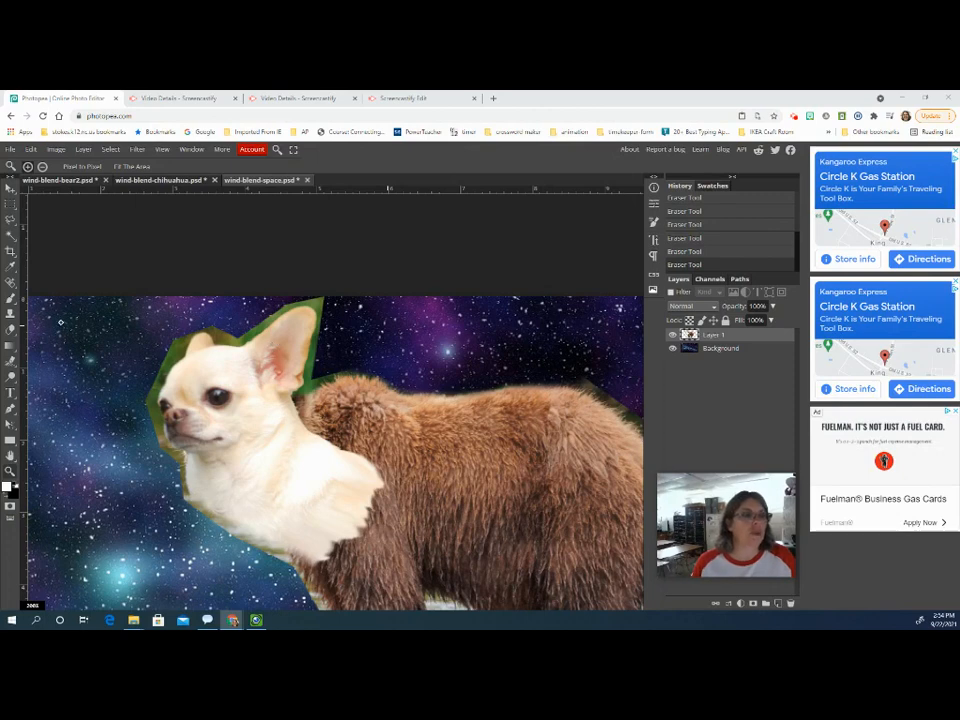
Step: Erase the green fringe between the chihuahua's two ears with a small eraser brush
left_click(10, 329)
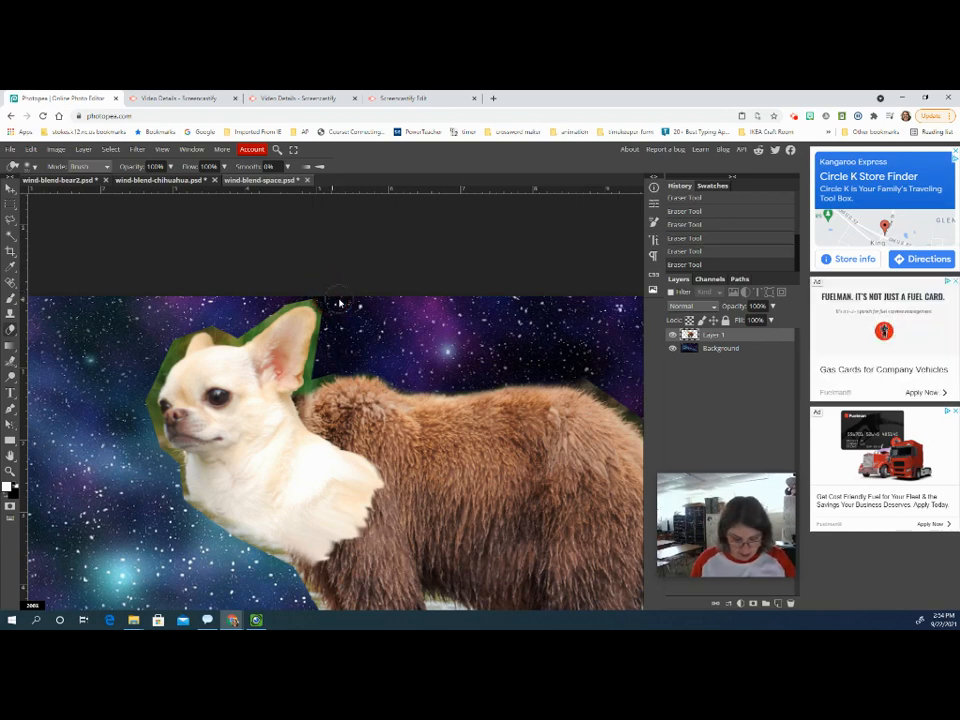
left_click(264, 330)
left_click(253, 336)
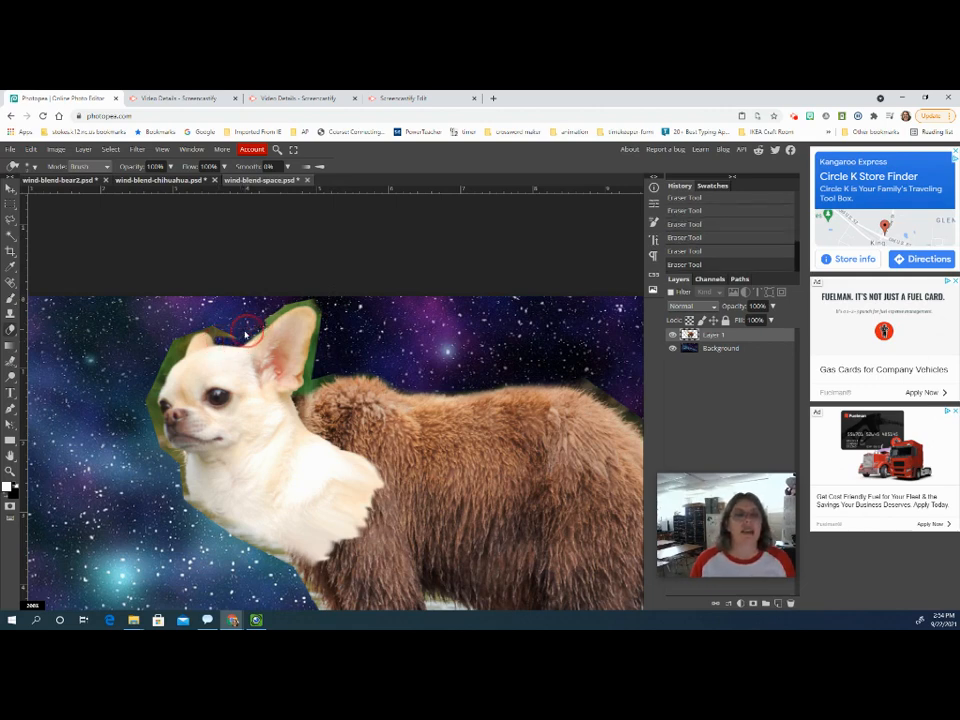
left_click(224, 338)
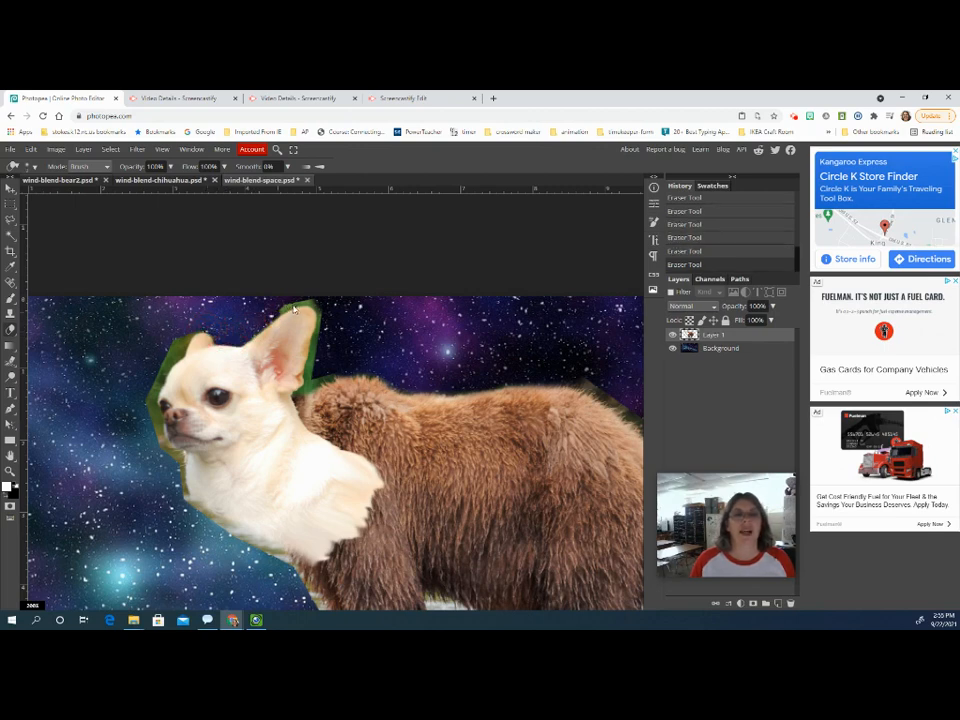
Step: Erase the green fringe around the chihuahua's rear ear, in the notch behind its neck and along the bear's upper back
mouse_move(305, 306)
left_mouse_down()
mouse_move(325, 309)
mouse_move(311, 384)
left_mouse_up()
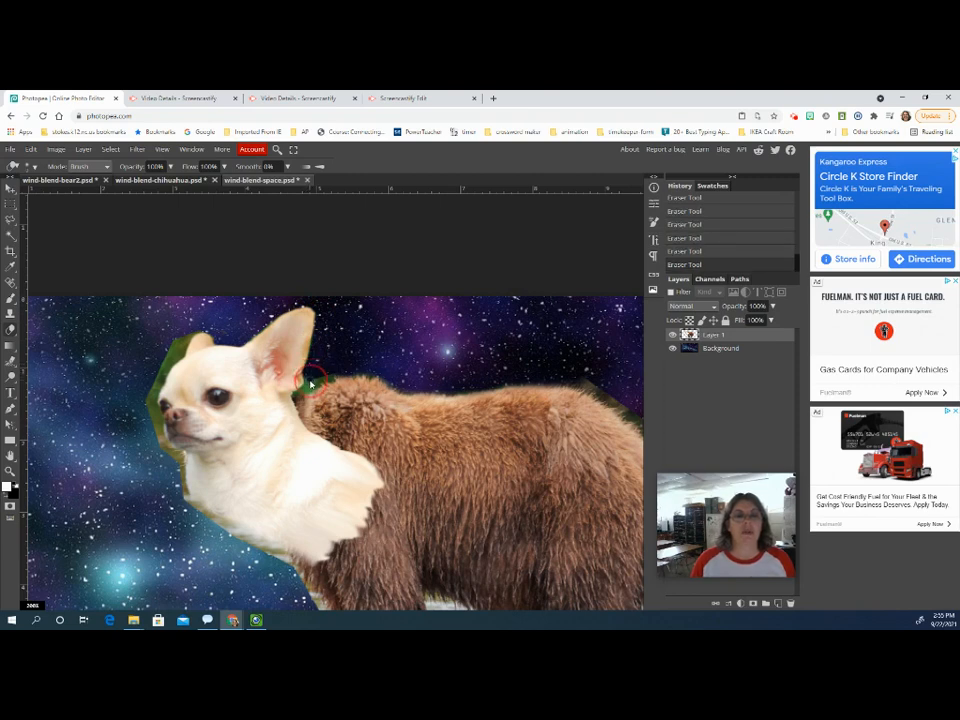
left_click(310, 385)
left_click(302, 393)
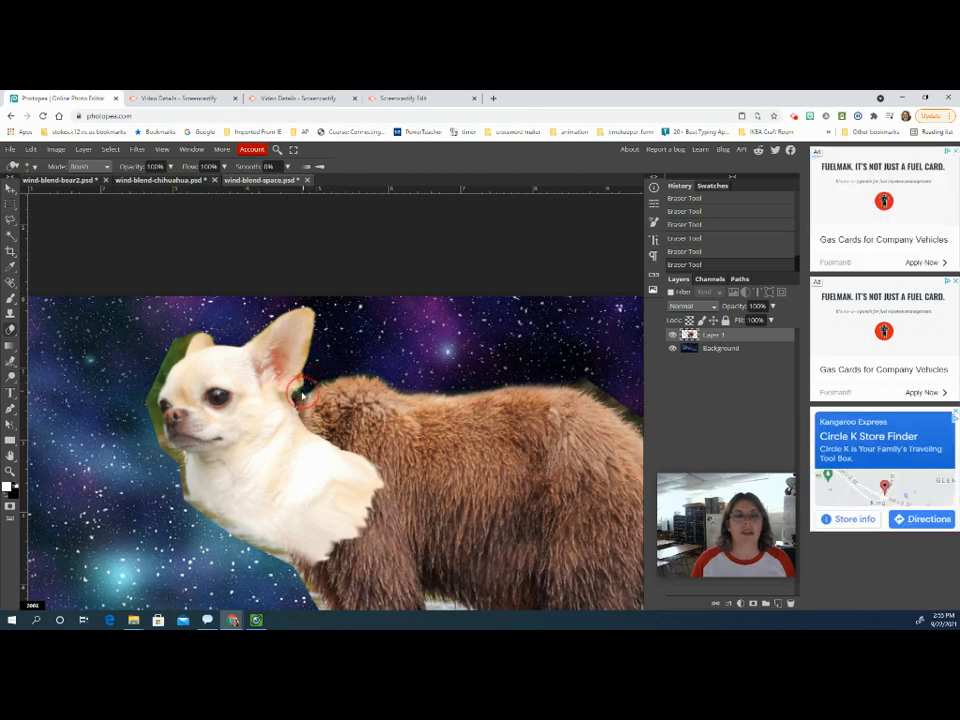
left_click(329, 377)
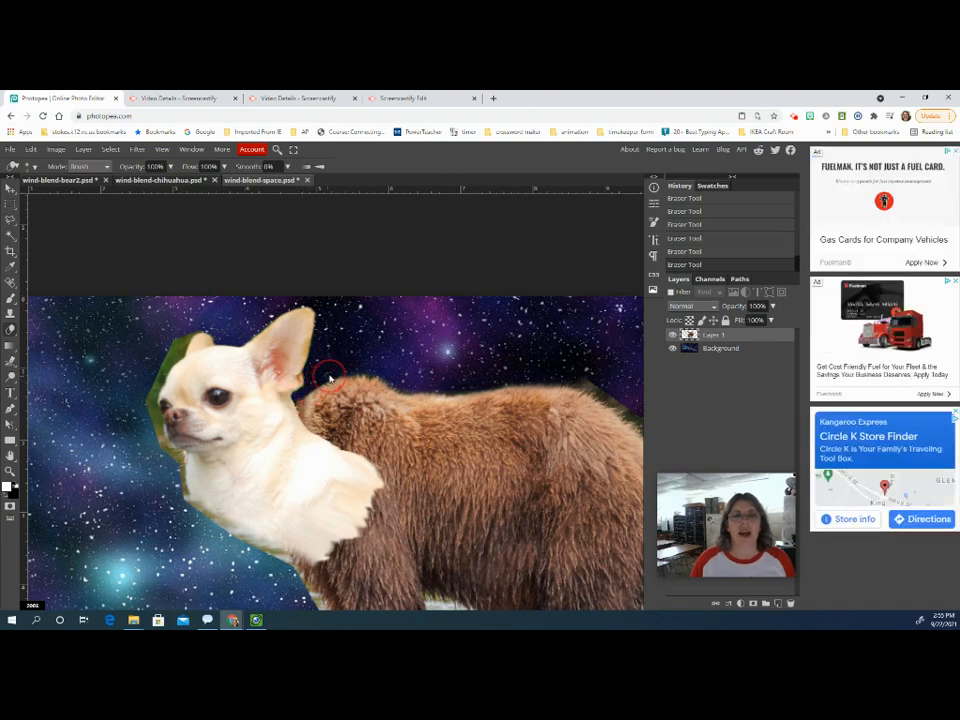
scroll(410, 384, "right", 3)
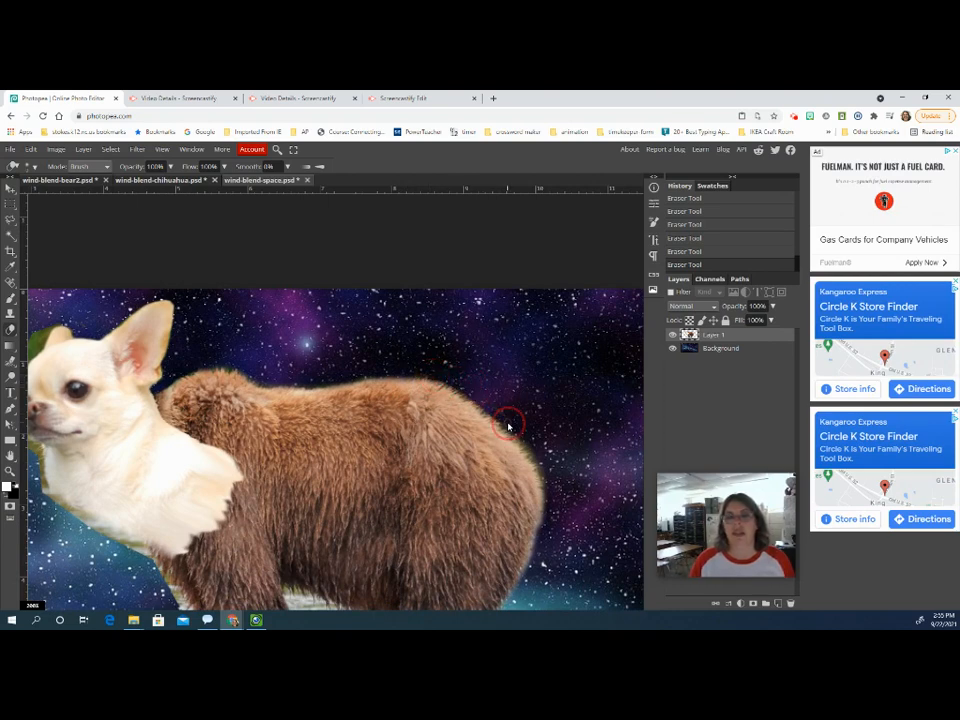
scroll(464, 383, "left", 5)
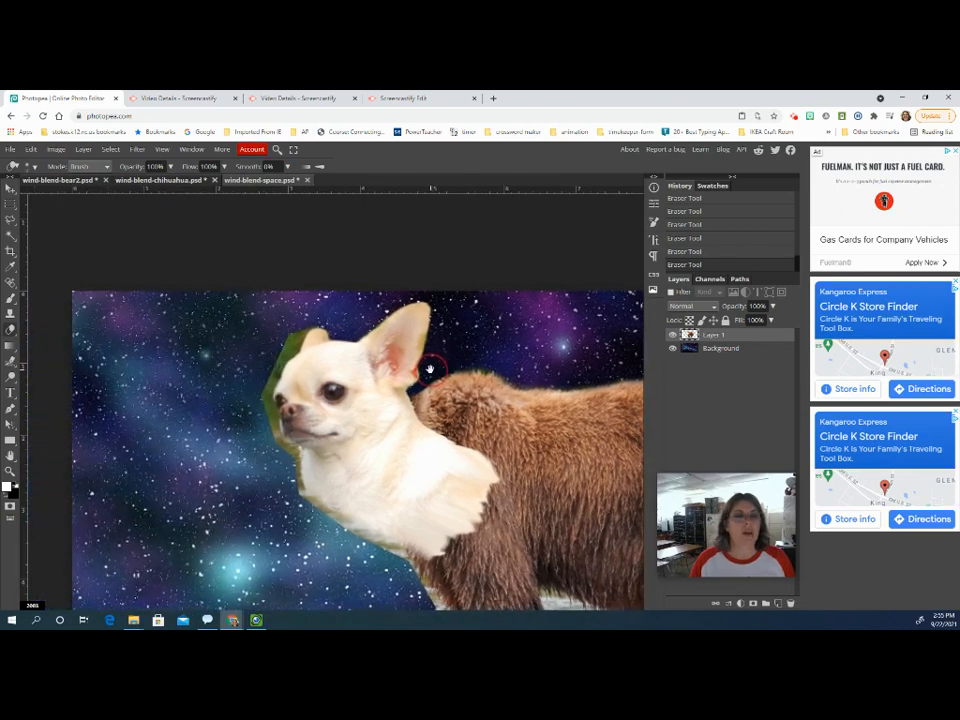
Step: Select the leftover greenery in front of the chihuahua's face and below its muzzle with the Magic Wand and delete it
left_click(13, 236)
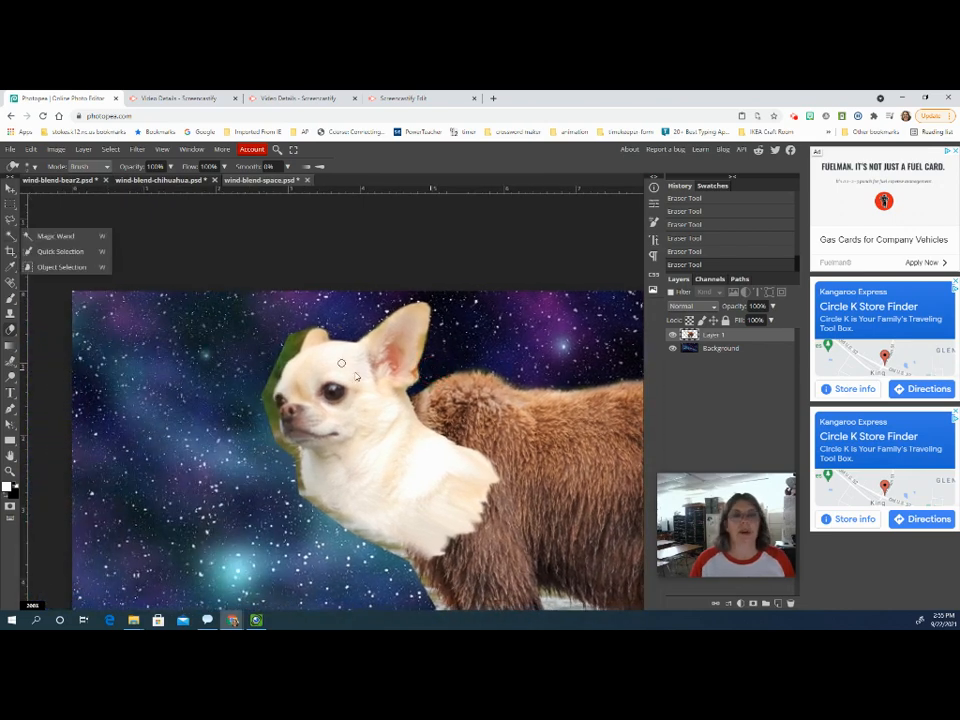
left_click(293, 345)
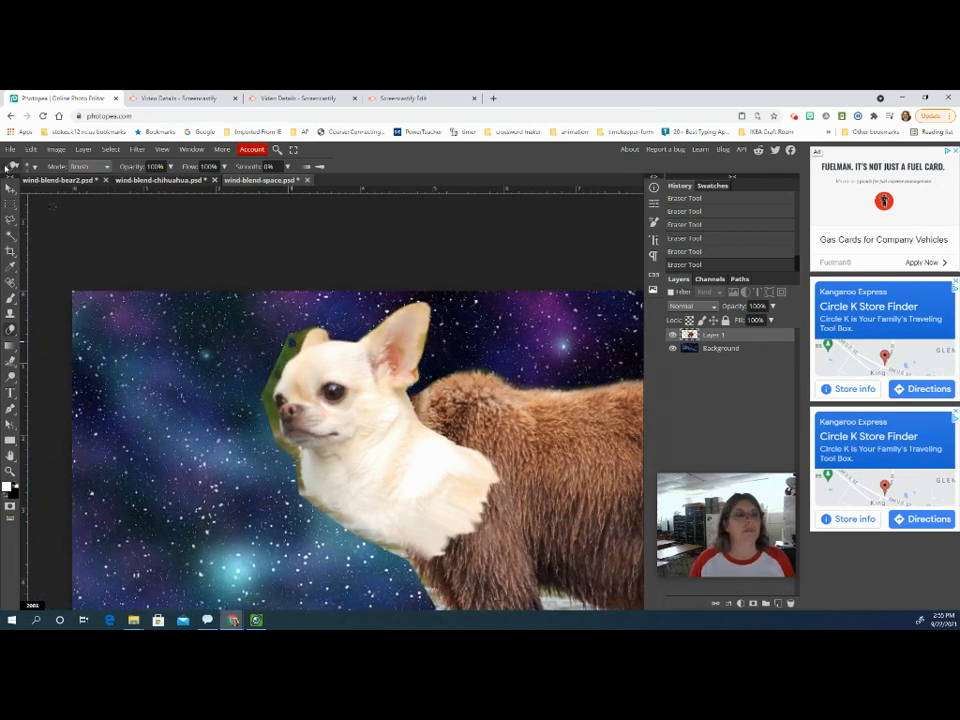
left_click(283, 362)
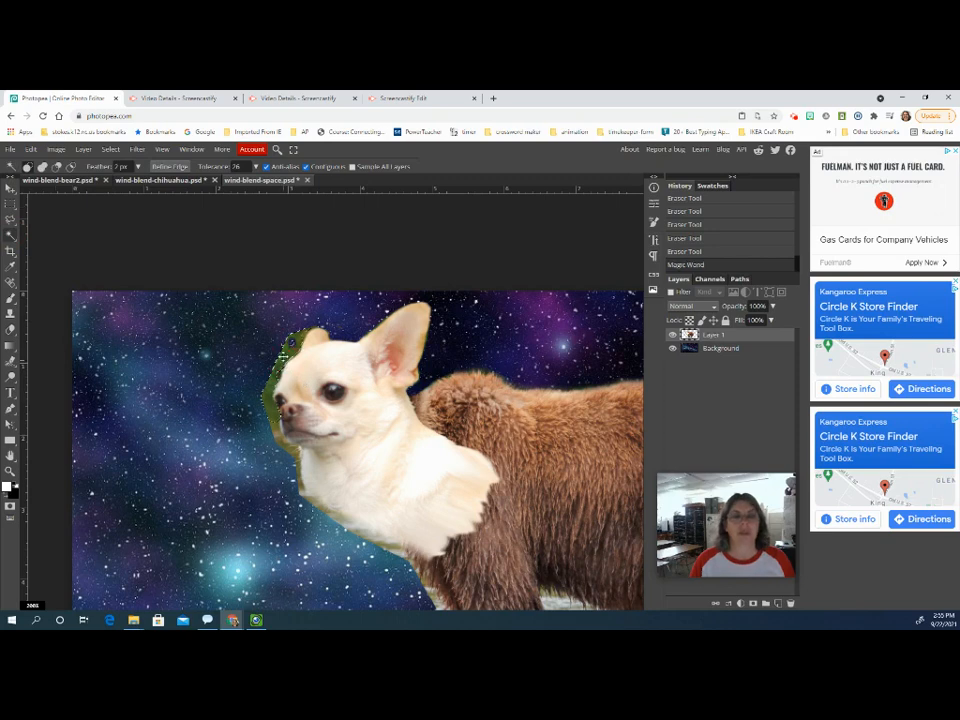
key("Delete")
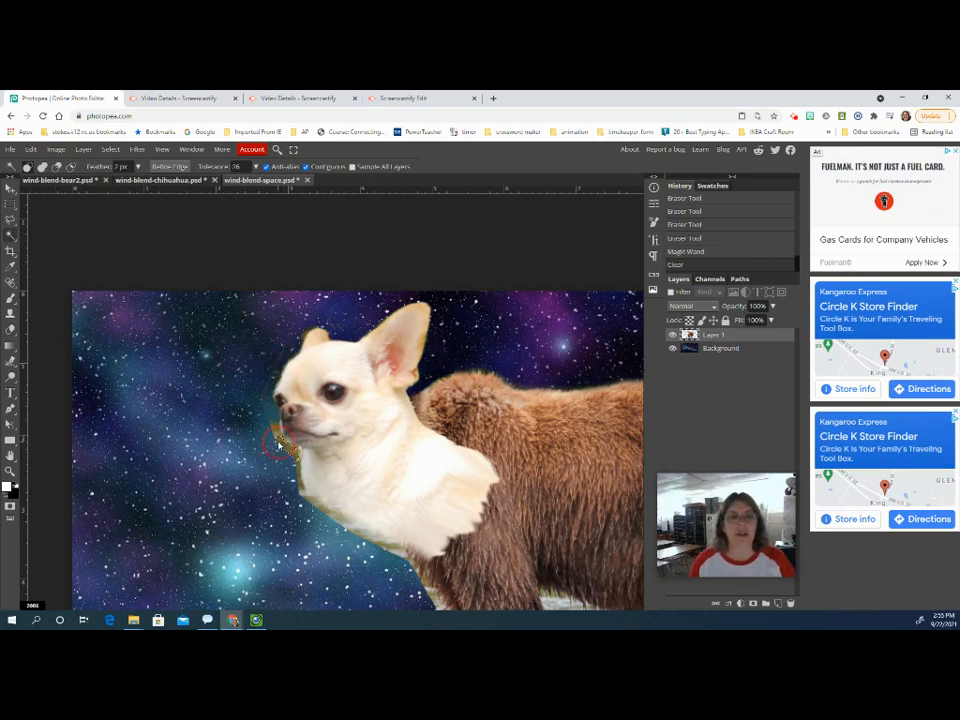
left_click(277, 436)
key("Delete")
left_click(276, 434)
key("Delete")
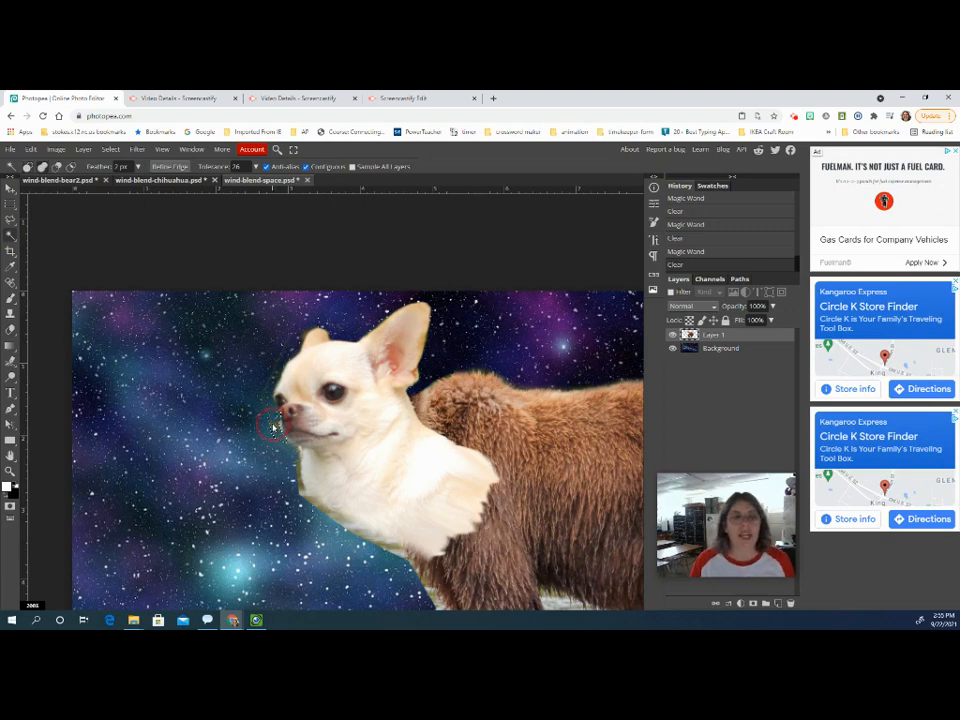
Step: Select the remaining fringe along the chihuahua's throat and front of the chest with the Magic Wand and delete it
left_click(276, 432)
left_click(297, 478)
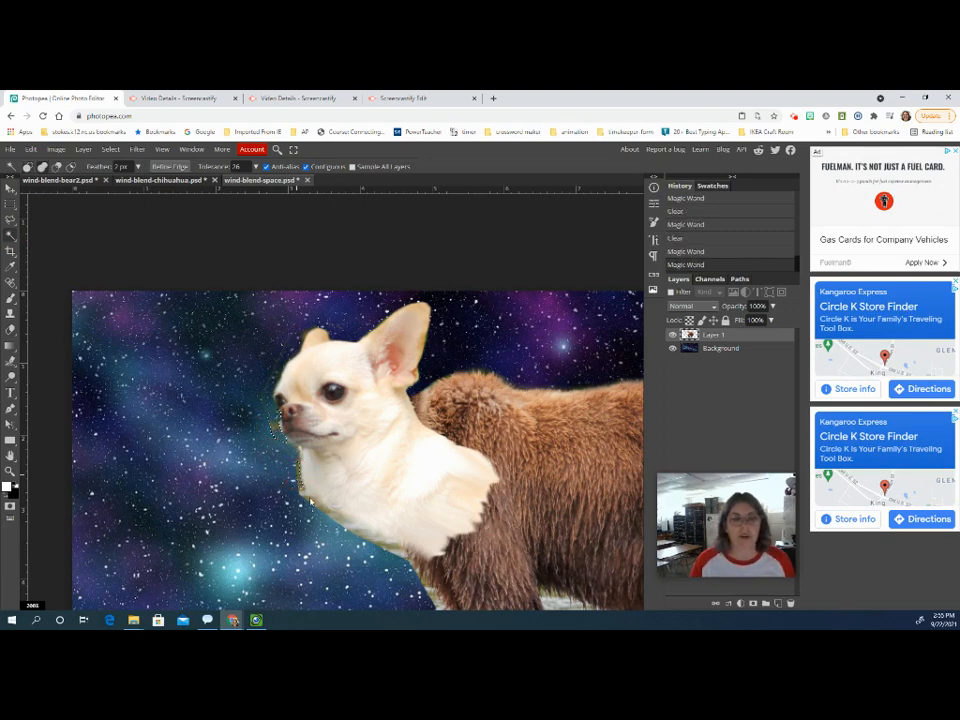
left_click(303, 500)
key("Delete")
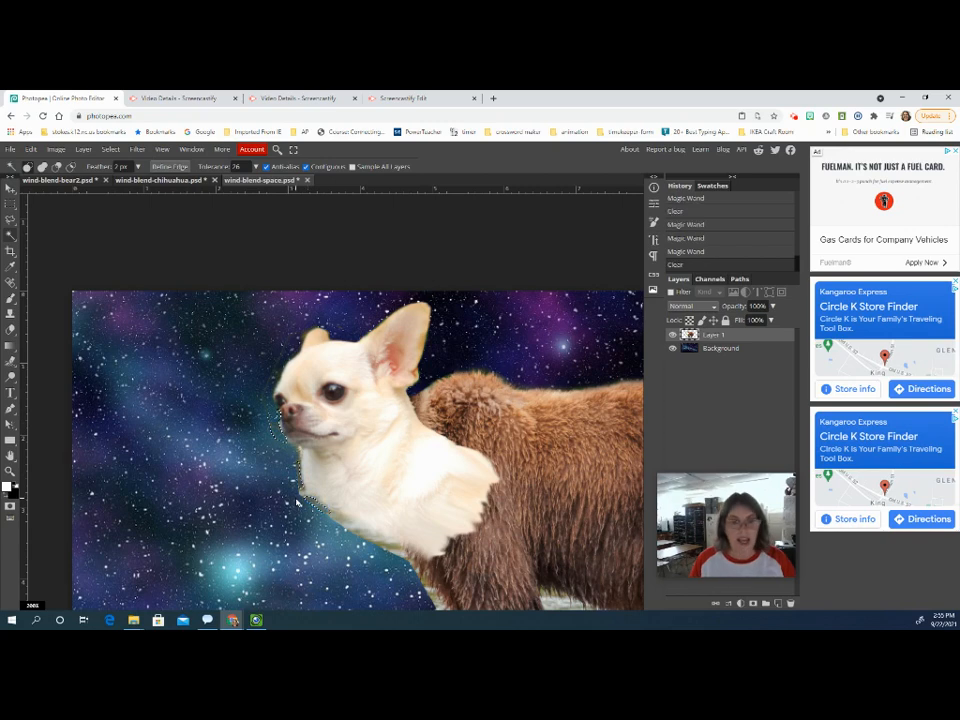
Step: Erase the remaining fringe beside the chihuahua's front ear and clear the selection
left_click(11, 330)
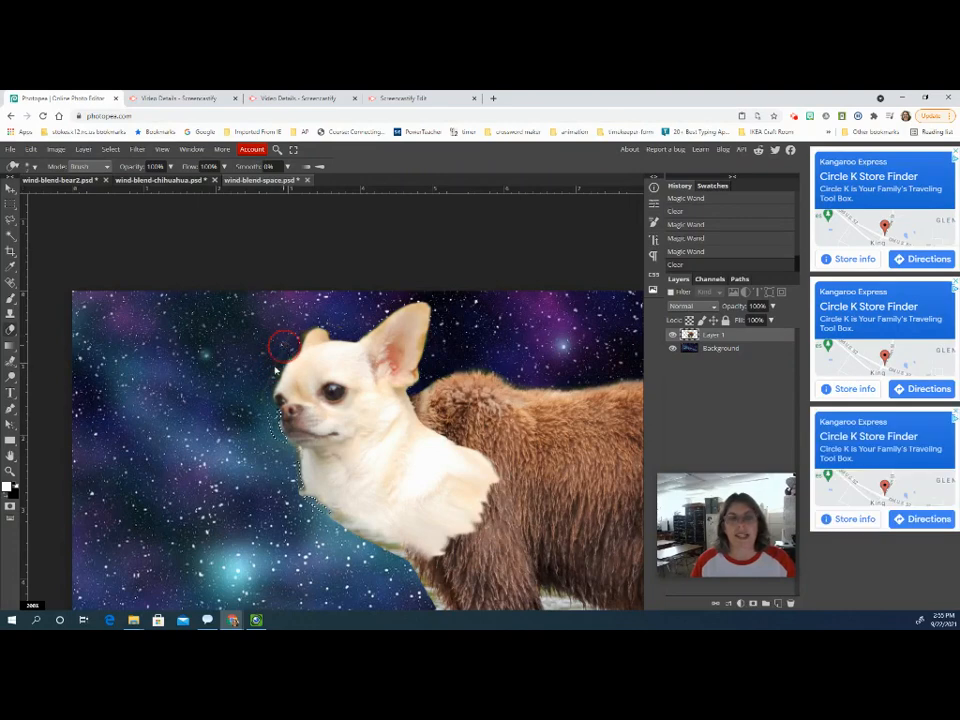
left_click_drag(296, 342, 306, 332)
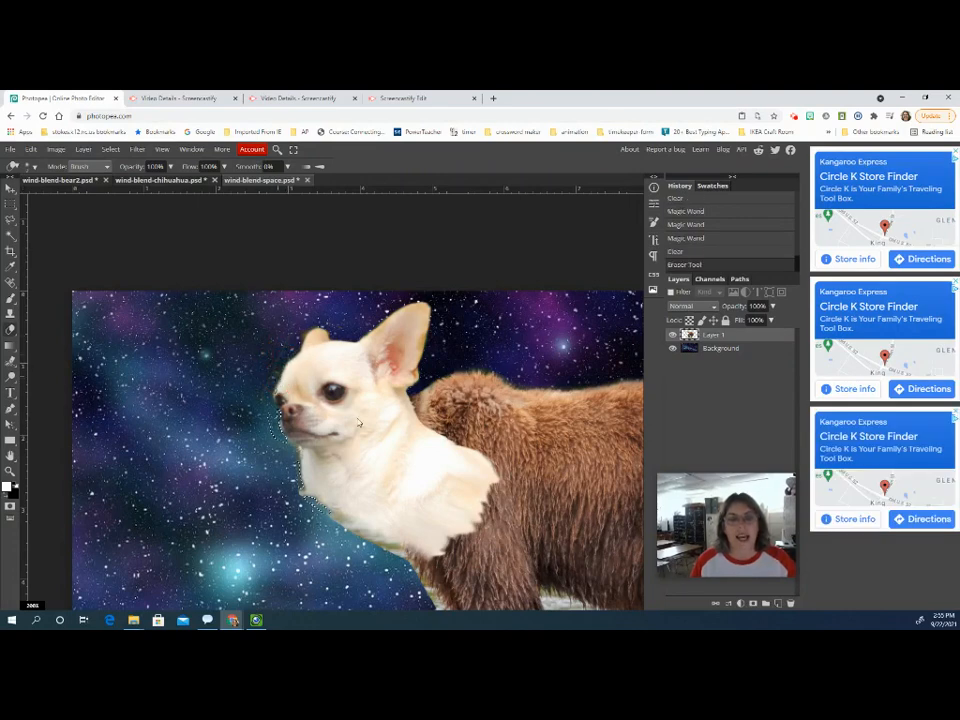
left_click(111, 150)
left_click(122, 178)
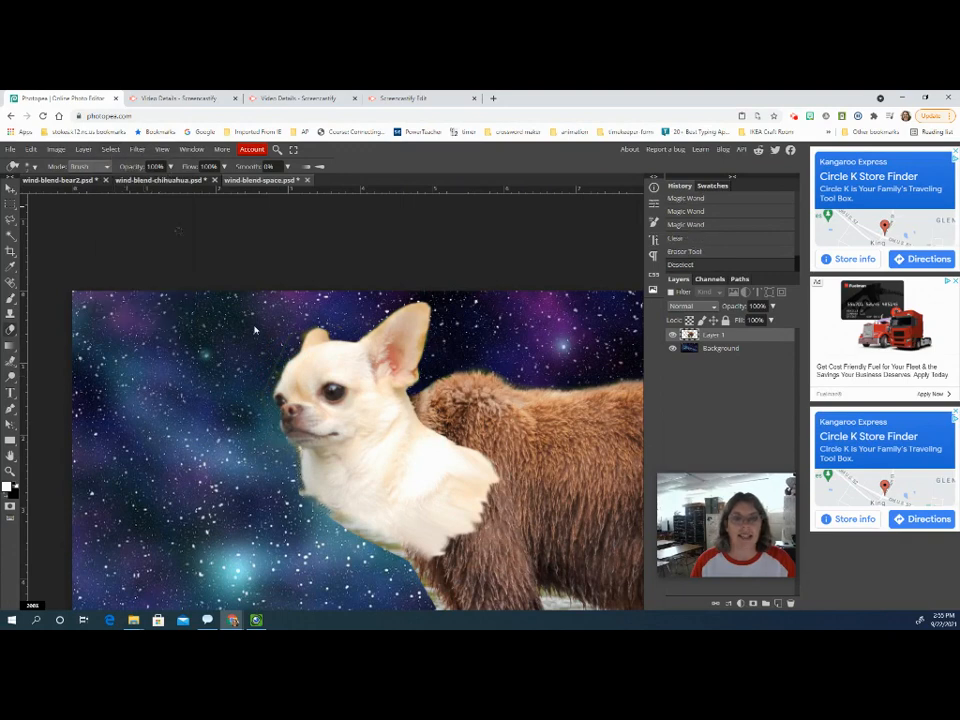
Step: Erase the last fringe remnants around the chihuahua's forehead, chin and lower chest
left_click(263, 405)
left_click(281, 356)
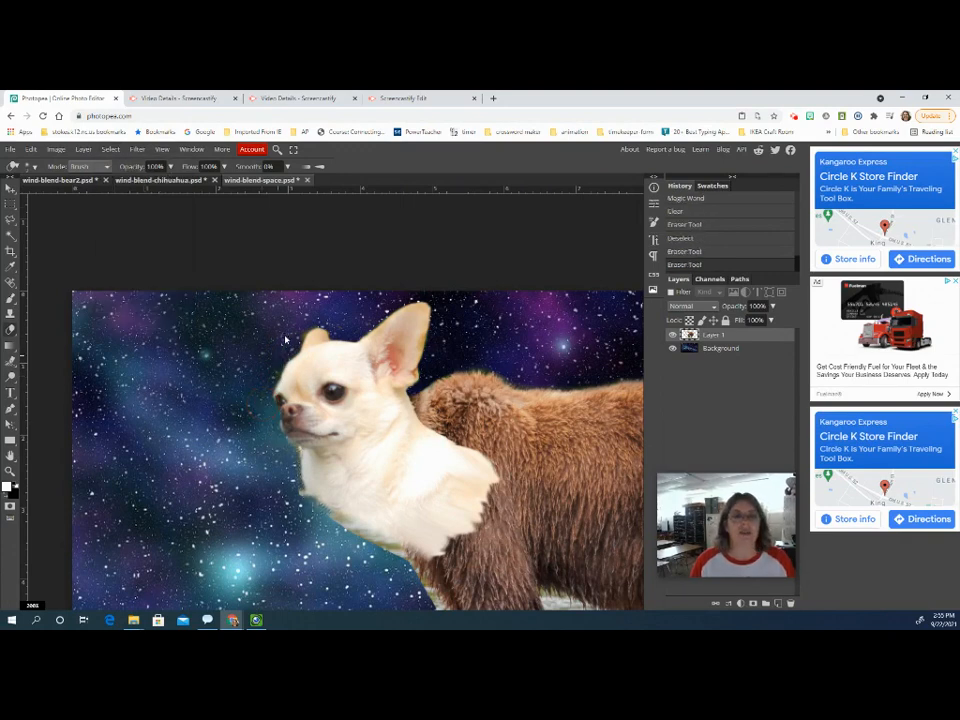
left_click(274, 334)
left_click(285, 342)
left_click(281, 436)
left_click(302, 492)
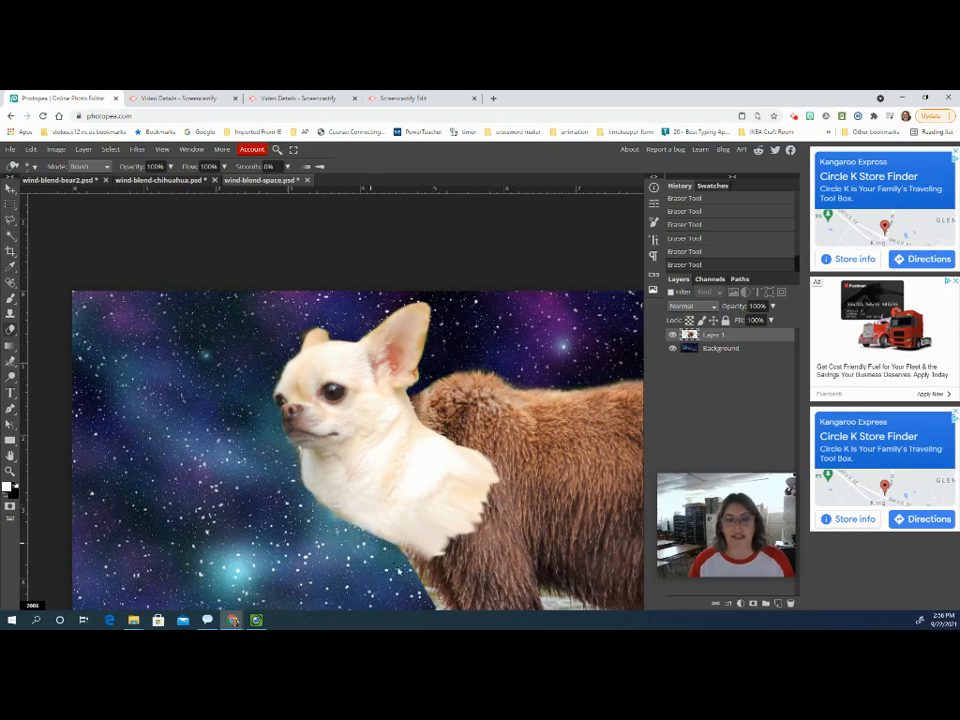
Step: Erase the leftover river scenery under the bear's belly between the legs, and undo the last eraser stroke
left_click_drag(398, 571, 219, 412)
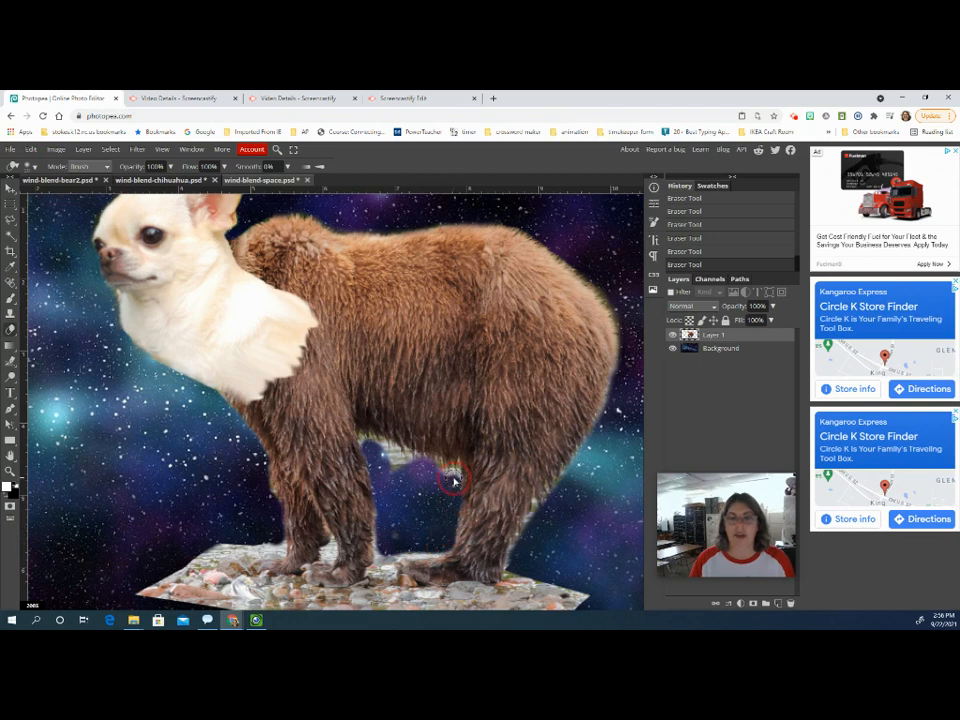
left_click_drag(424, 471, 389, 456)
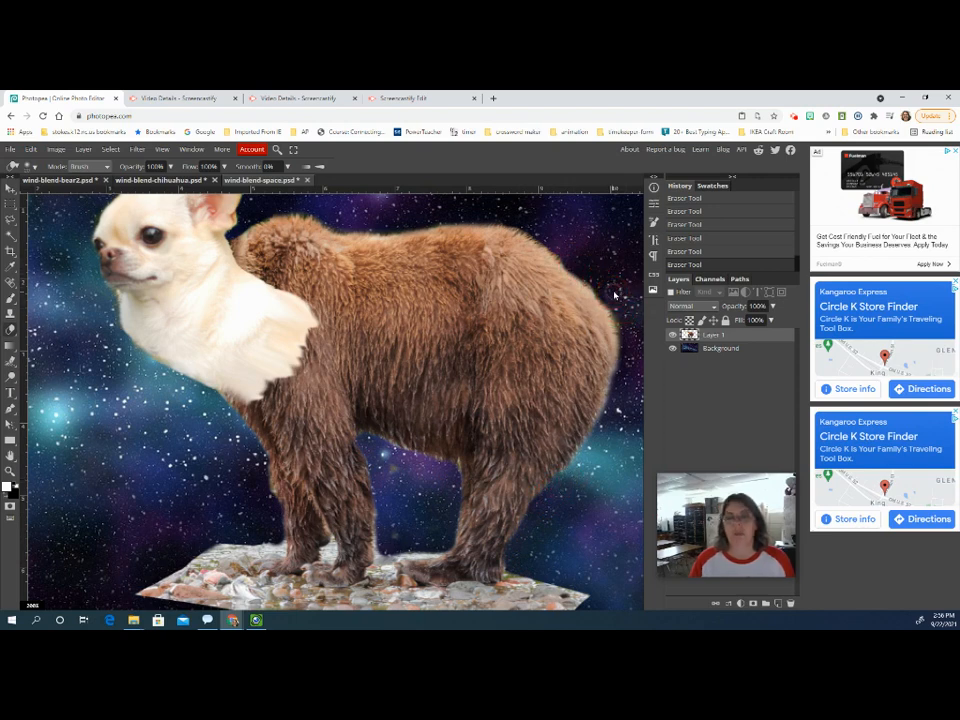
key("ctrl+z")
Step: Try to smudge the sharp edge of the rocky ground in front of the bear's paws with the Smudge tool
scroll(563, 497, "down", 5)
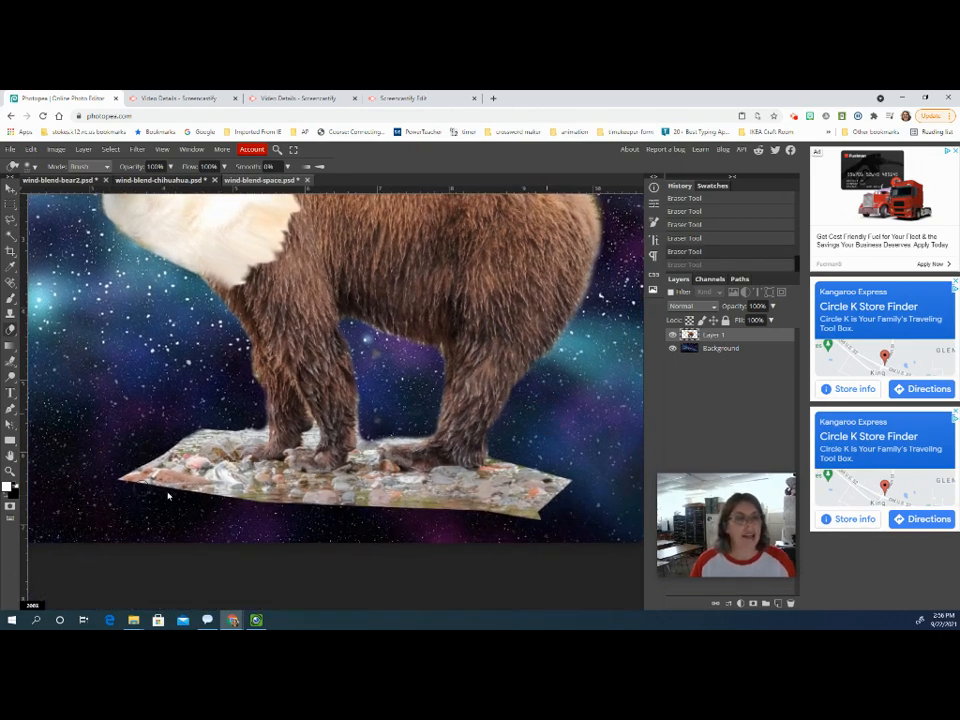
left_click(10, 362)
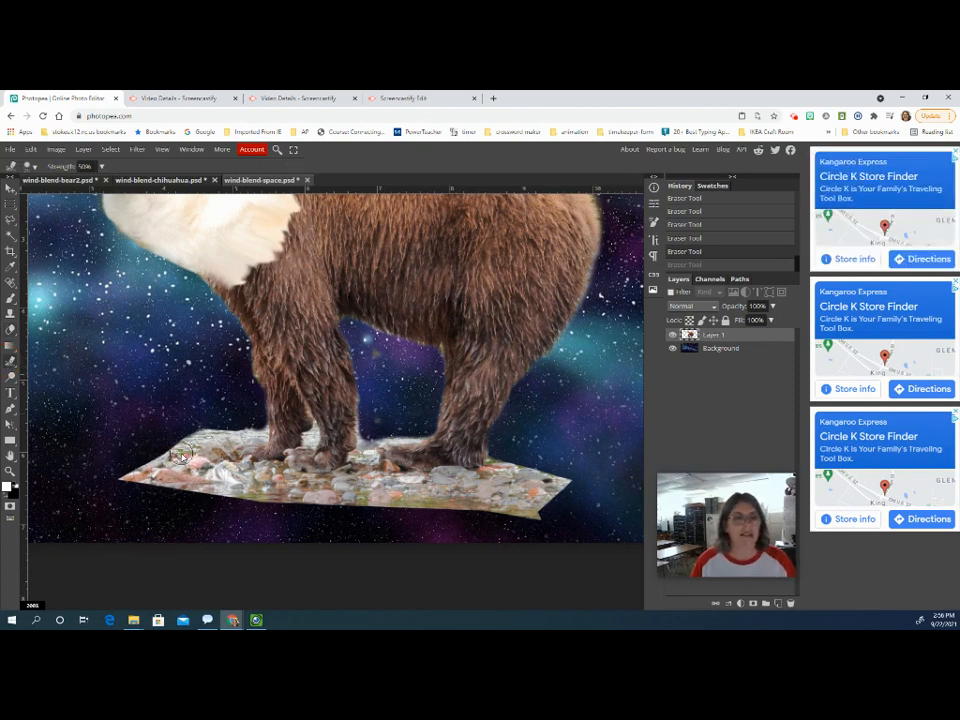
left_click_drag(192, 444, 172, 445)
mouse_move(176, 445)
left_mouse_down()
mouse_move(158, 448)
mouse_move(156, 469)
mouse_move(138, 463)
mouse_move(133, 471)
mouse_move(144, 473)
mouse_move(128, 475)
left_mouse_up()
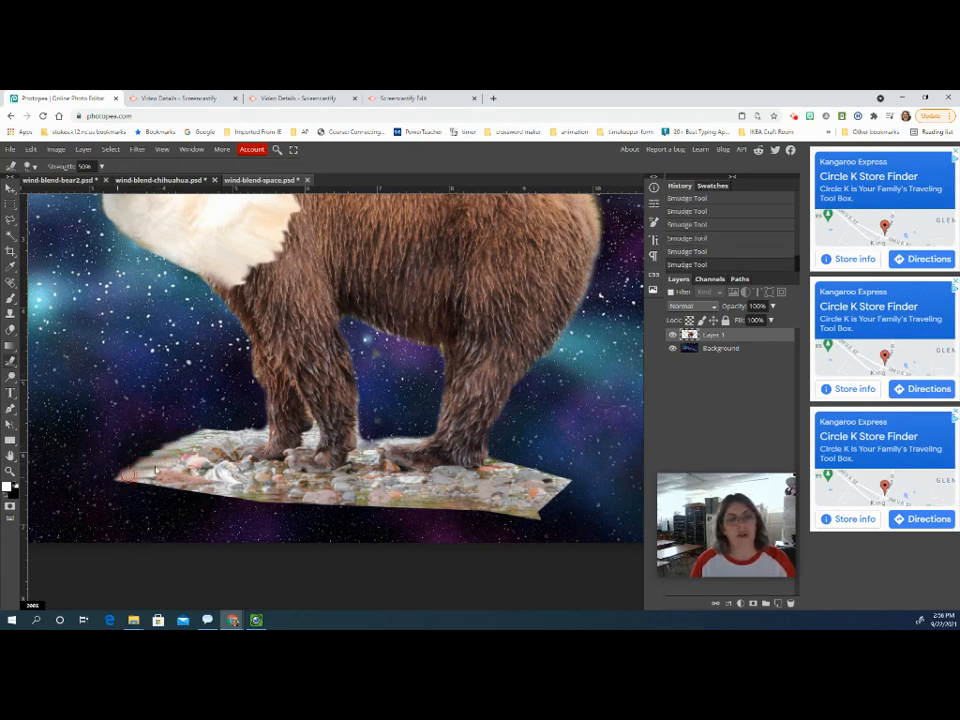
Step: Undo all the smudge strokes on the rocky ground, reverting to the last eraser state
key("ctrl+z")
key("ctrl+z")
key("ctrl+z")
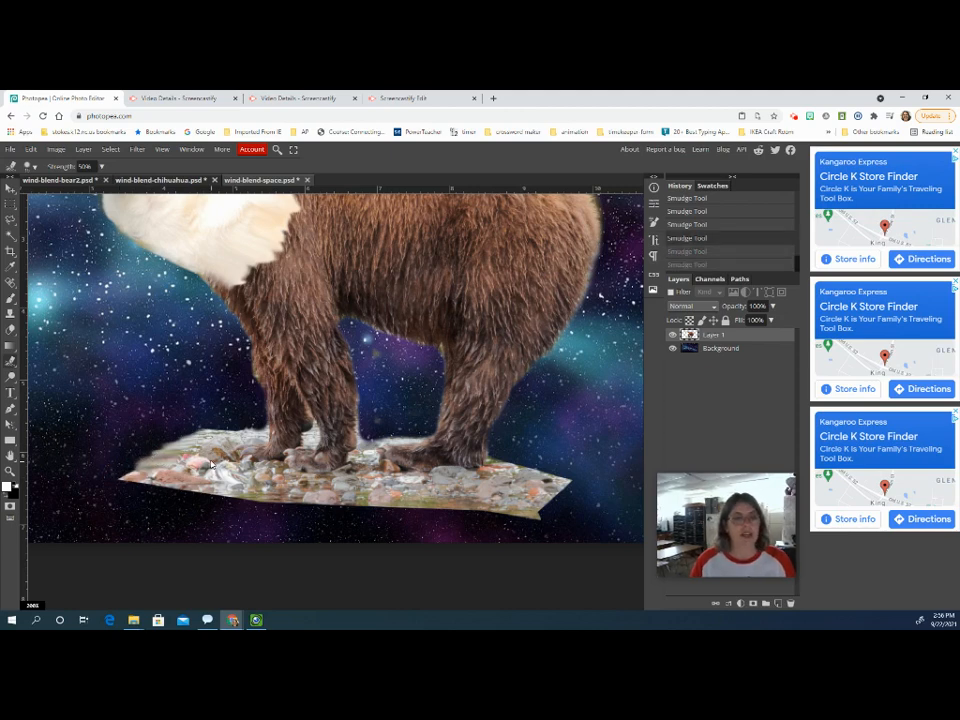
scroll(704, 241, "up", 1)
left_click(688, 222)
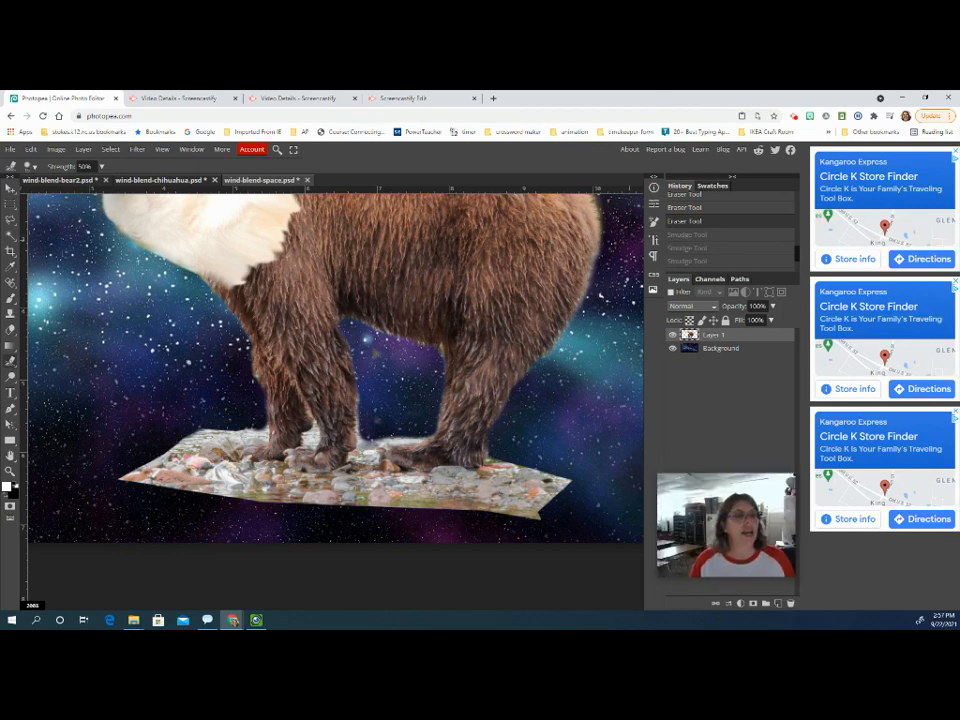
Step: Sample the stones in front of the bear with the Clone tool and paint them outward to extend and round the rocky ground
left_click(10, 316)
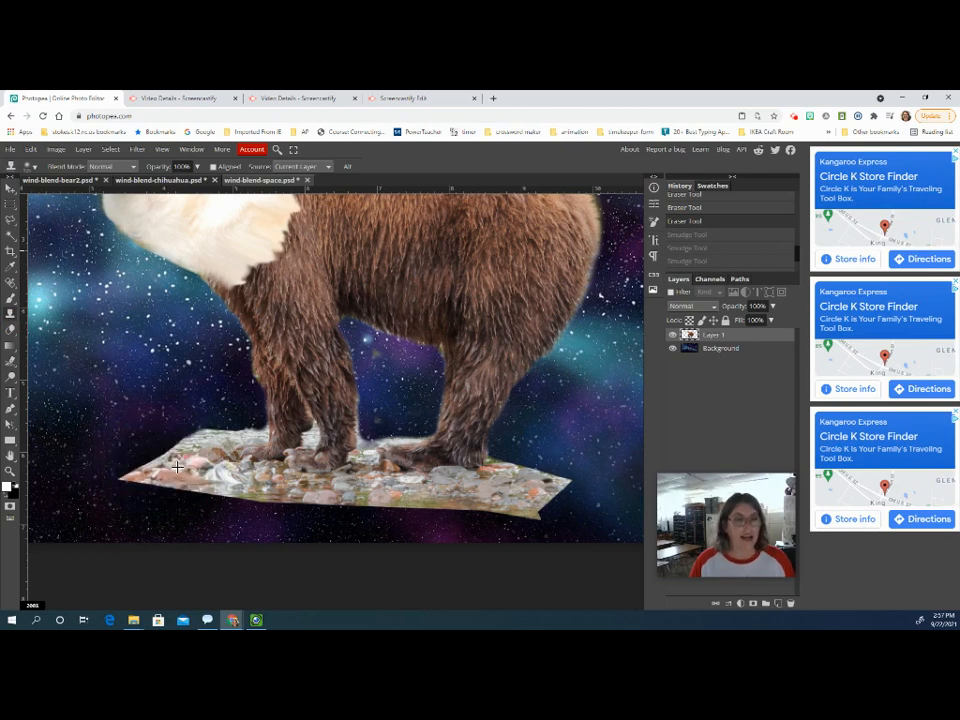
left_click(172, 466, "alt")
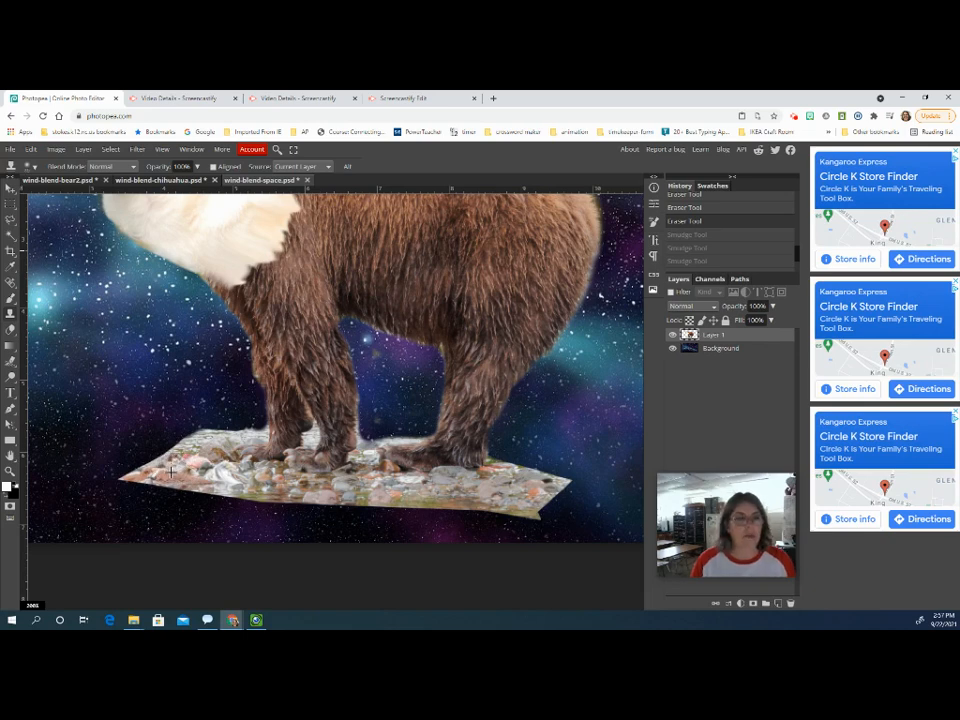
mouse_move(171, 472)
left_mouse_down()
mouse_move(108, 489)
mouse_move(168, 455)
mouse_move(145, 459)
mouse_move(143, 471)
mouse_move(148, 486)
mouse_move(177, 491)
mouse_move(117, 495)
mouse_move(155, 469)
mouse_move(135, 492)
mouse_move(105, 488)
mouse_move(181, 481)
mouse_move(211, 490)
mouse_move(172, 445)
left_mouse_up()
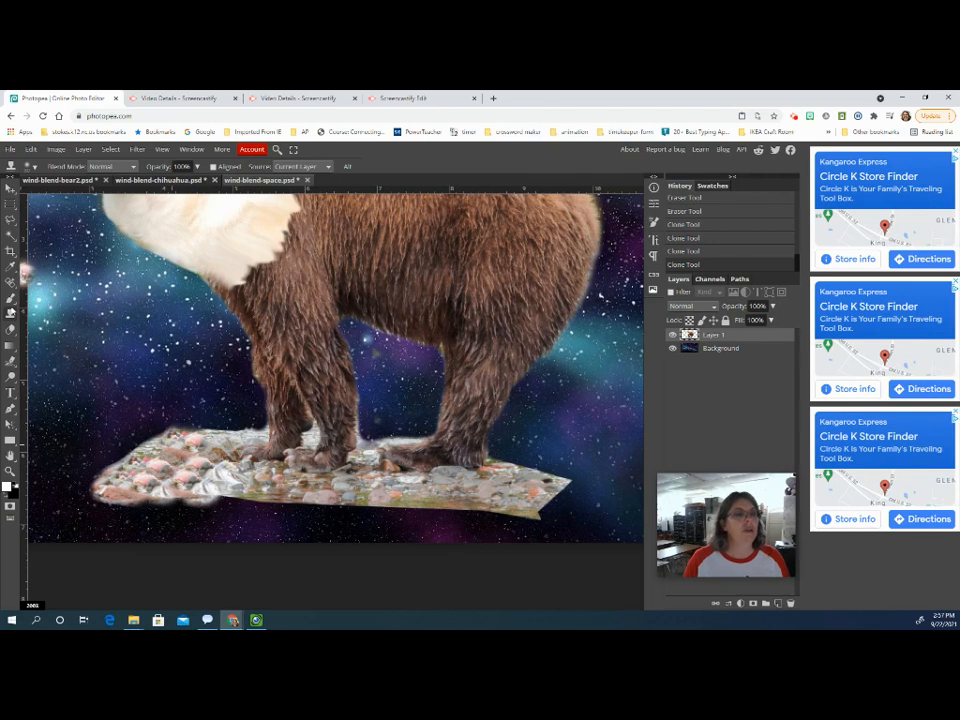
Step: Smudge the cloned stones and soften the lower and rear edges of the rocky ground with the Smudge tool
left_click(12, 360)
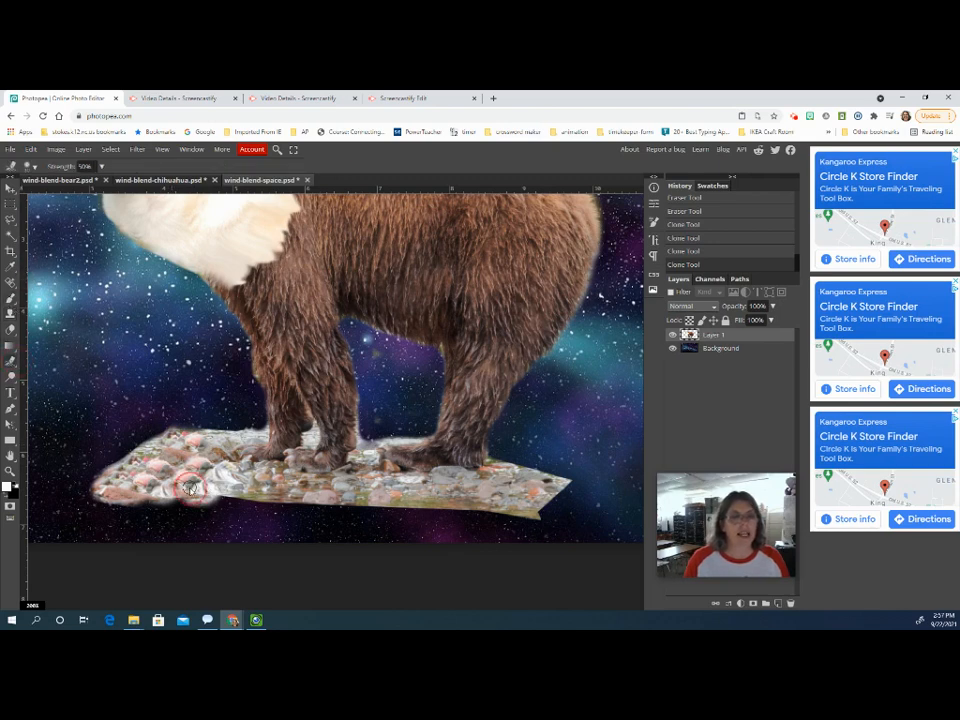
mouse_move(189, 487)
left_mouse_down()
mouse_move(225, 480)
mouse_move(188, 473)
left_mouse_up()
mouse_move(188, 473)
left_mouse_down()
mouse_move(243, 483)
mouse_move(213, 500)
mouse_move(268, 514)
left_mouse_up()
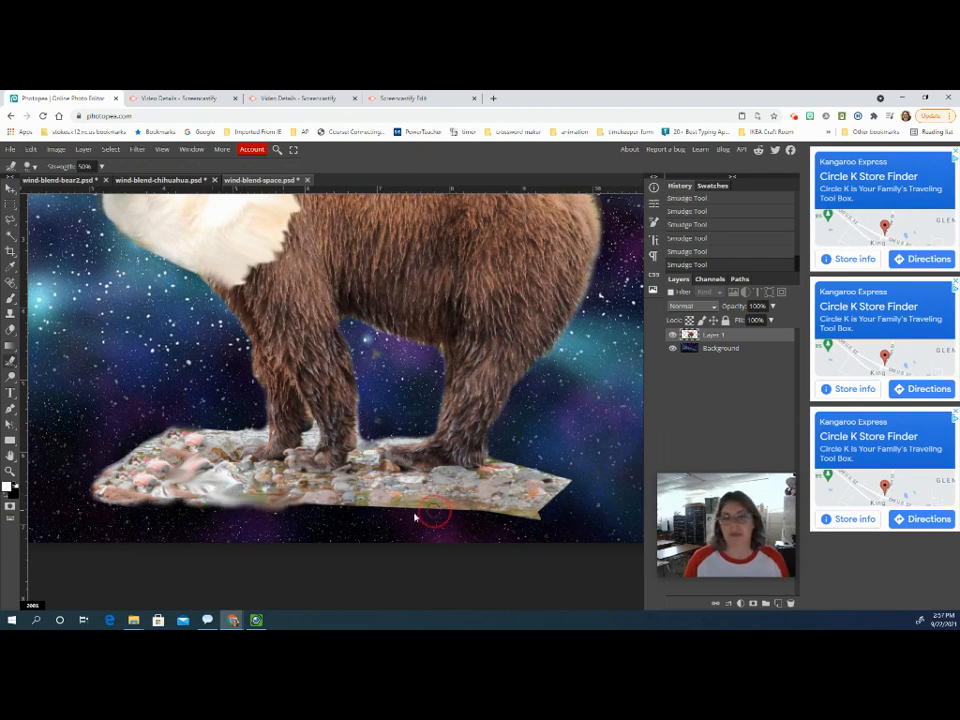
left_click_drag(414, 516, 347, 510)
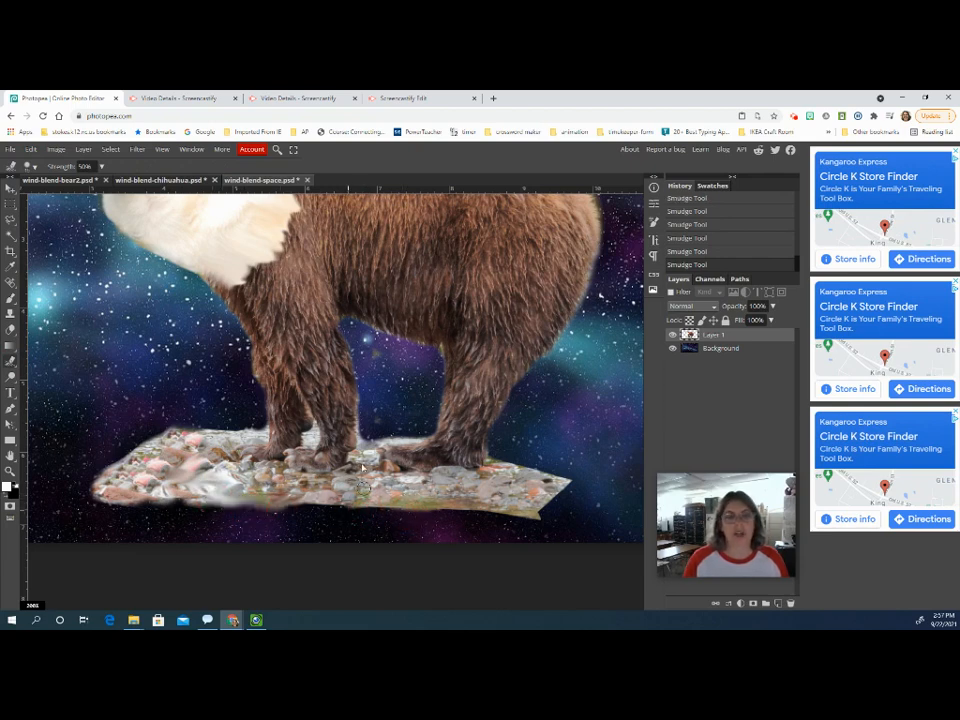
mouse_move(483, 501)
left_mouse_down()
mouse_move(442, 511)
mouse_move(573, 506)
mouse_move(541, 525)
mouse_move(546, 494)
mouse_move(536, 515)
mouse_move(546, 523)
mouse_move(557, 486)
left_mouse_up()
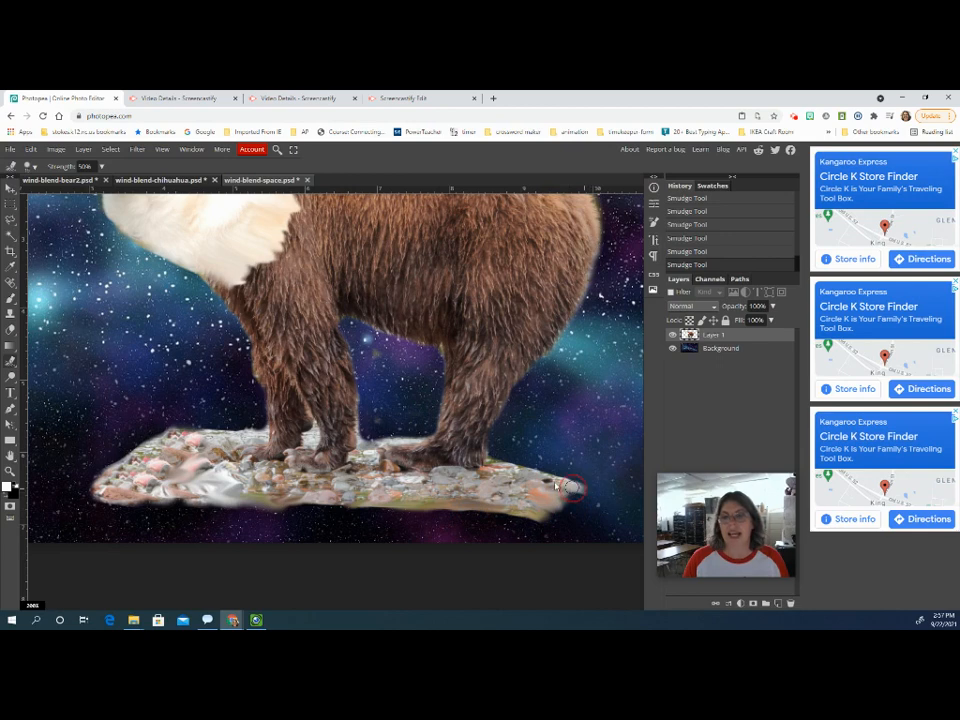
mouse_move(490, 463)
left_mouse_down()
mouse_move(535, 479)
mouse_move(556, 476)
mouse_move(529, 471)
mouse_move(563, 480)
left_mouse_up()
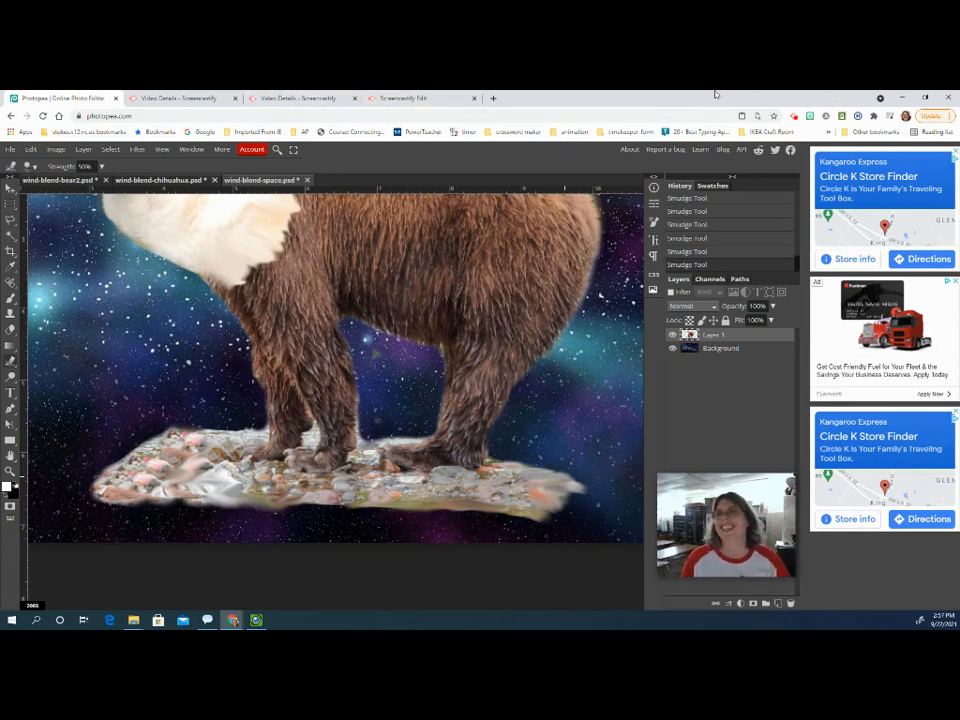
left_click(794, 118)
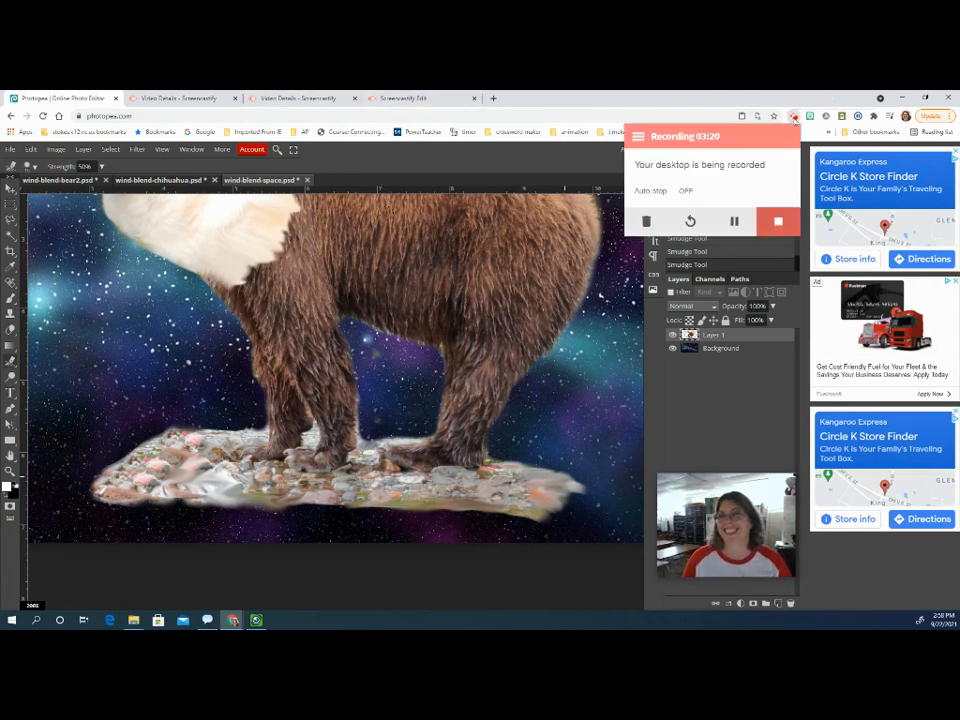